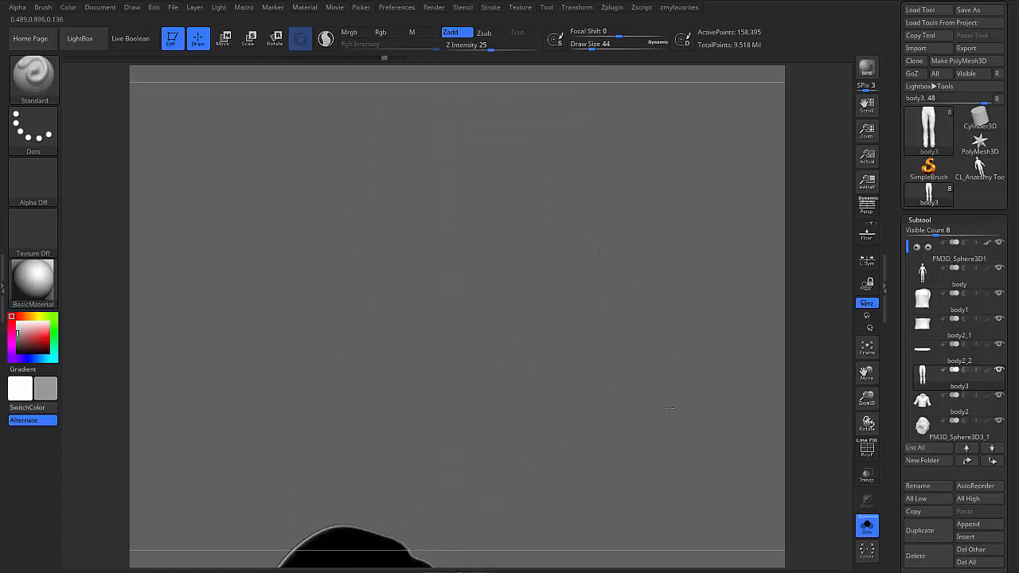
Examine the trouser mesh's polygroups and wireframe around the waistband and down both legs
key(shift+f)
drag(655, 328, 625, 333)
ctrl+right_drag(625, 334, 605, 460)
mouse_move(462, 208)
alt+right_down()
mouse_move(491, 379)
mouse_move(495, 343)
mouse_move(524, 406)
mouse_move(541, 375)
mouse_move(531, 346)
alt+right_up()
right_drag(534, 295, 453, 257)
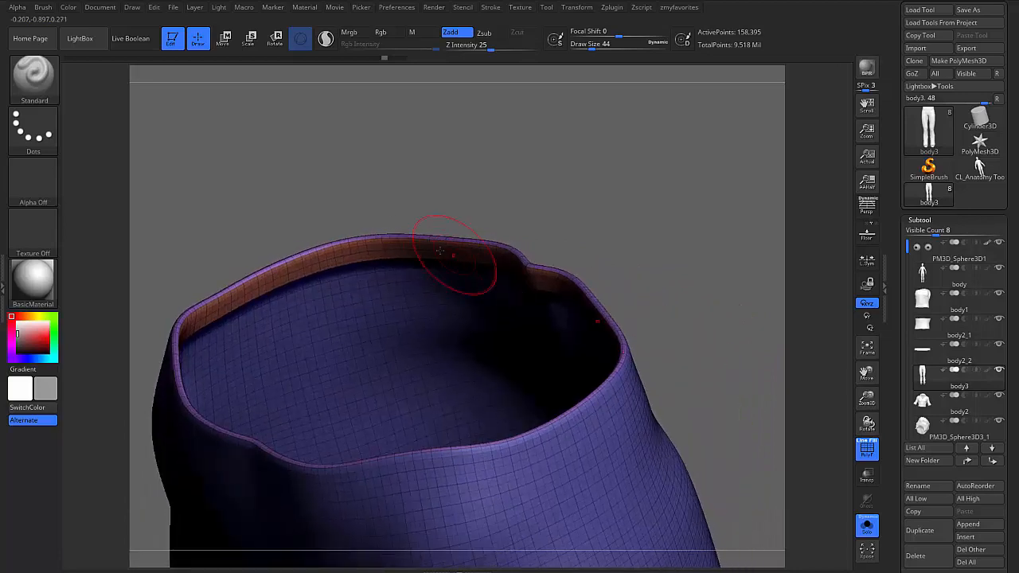
mouse_move(387, 261)
right_down()
mouse_move(303, 269)
mouse_move(569, 295)
mouse_move(676, 387)
mouse_move(579, 285)
right_up()
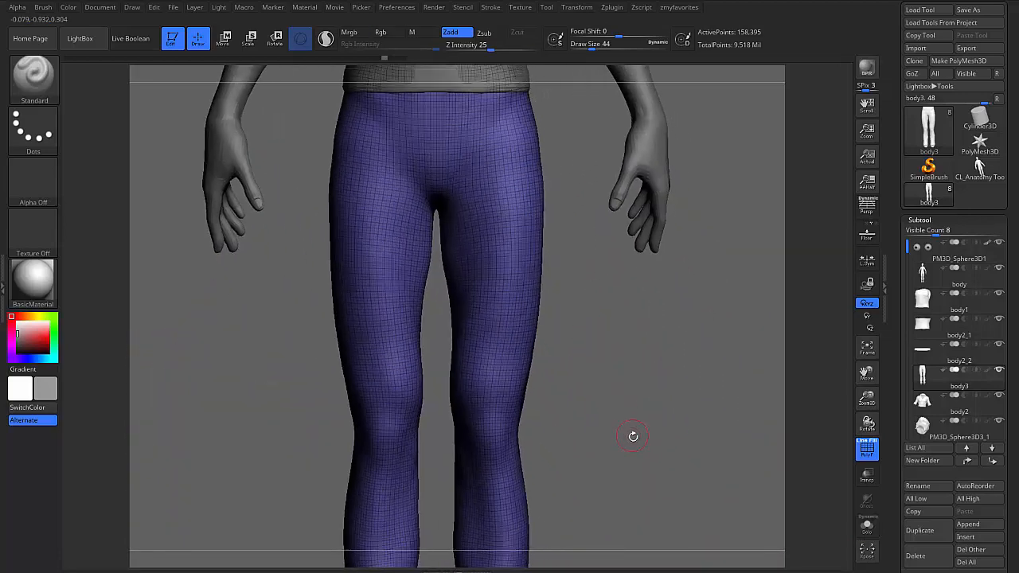
mouse_move(634, 436)
alt+right_down()
mouse_move(655, 345)
mouse_move(649, 332)
mouse_move(669, 396)
mouse_move(637, 255)
alt+right_up()
key(shift+f)
mouse_move(653, 358)
alt+right_down()
mouse_move(653, 284)
mouse_move(645, 343)
alt+right_up()
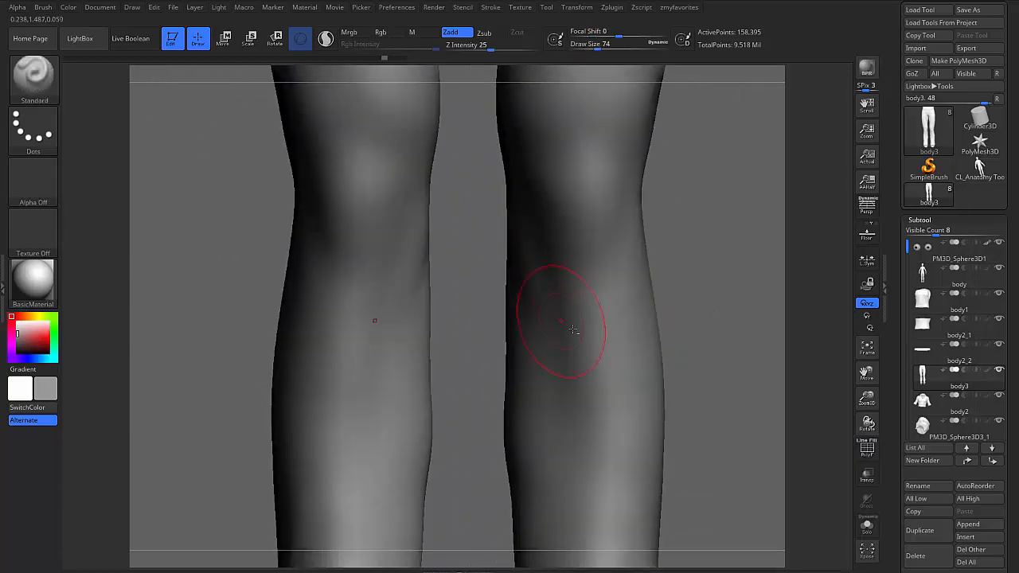
Try to sculpt a diagonal fold across the lower trouser legs with the Standard brush at draw size 59
alt+right_drag(574, 330, 518, 263)
key(s)
drag(507, 265, 501, 265)
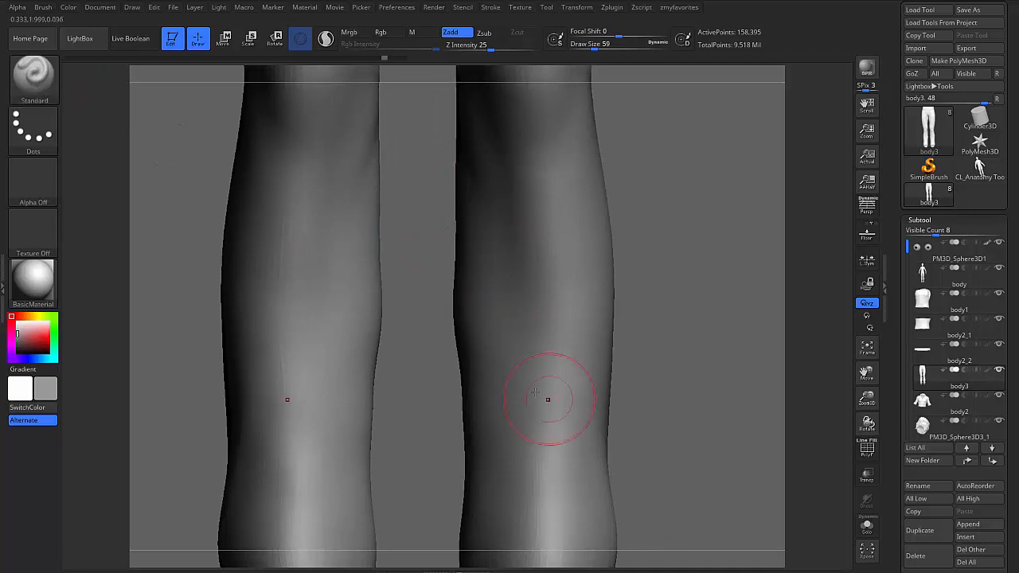
alt+right_drag(557, 409, 549, 301)
mouse_move(534, 313)
mouse_down()
mouse_move(512, 256)
mouse_move(549, 334)
mouse_up()
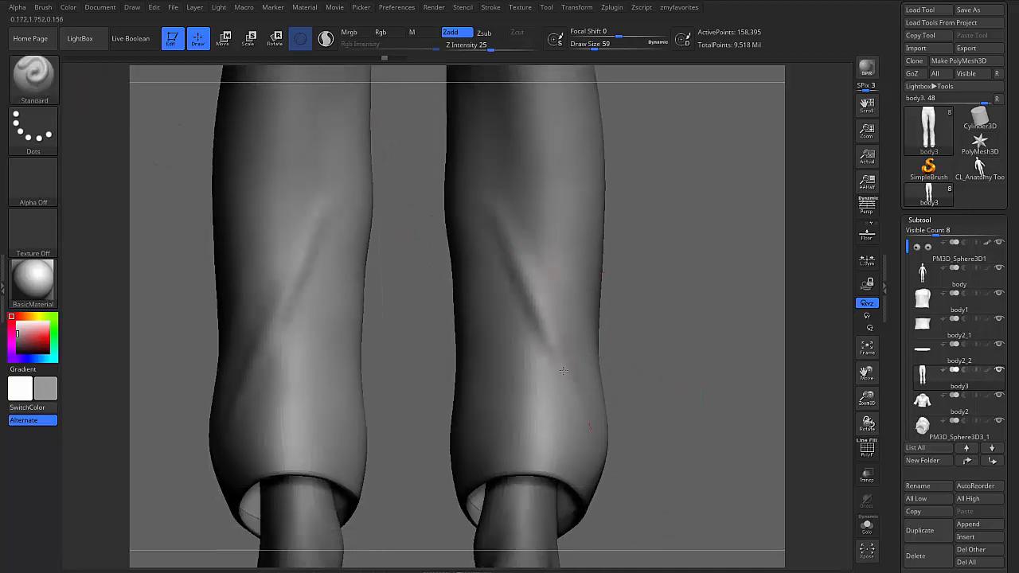
drag(517, 246, 569, 374)
mouse_move(659, 399)
right_down()
mouse_move(565, 390)
mouse_move(651, 375)
mouse_move(675, 386)
right_up()
key(ctrl+z)
key(ctrl+z)
key(ctrl+z)
right_drag(635, 327, 630, 303)
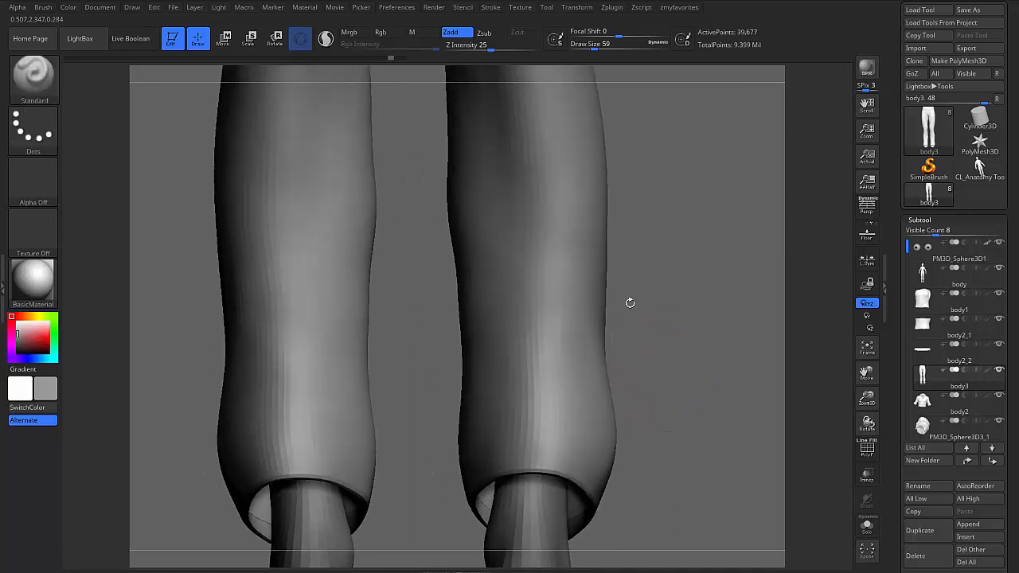
Divide the trouser mesh twice to reach subdivision level 4
key(ctrl)
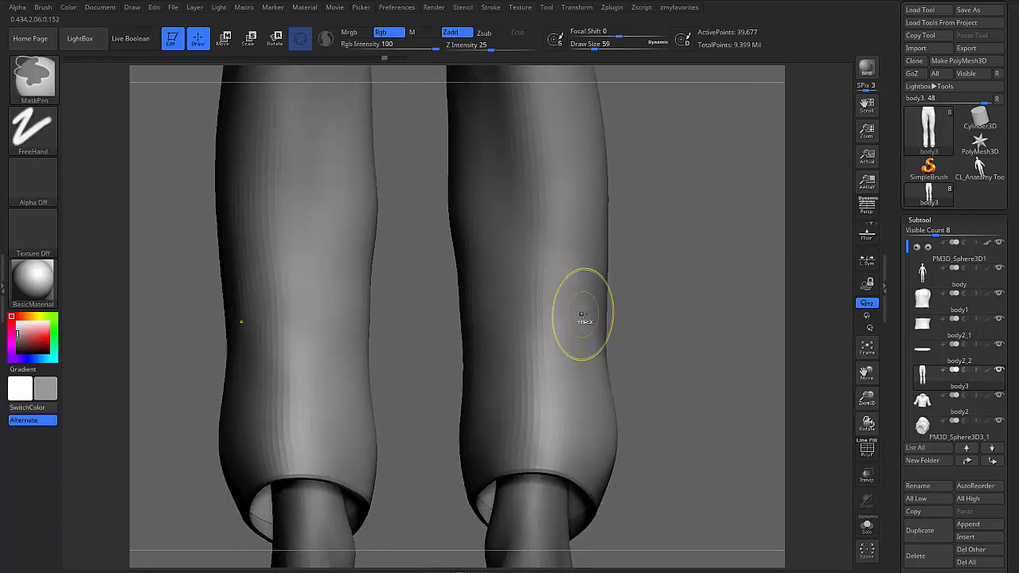
drag(898, 436, 900, 357)
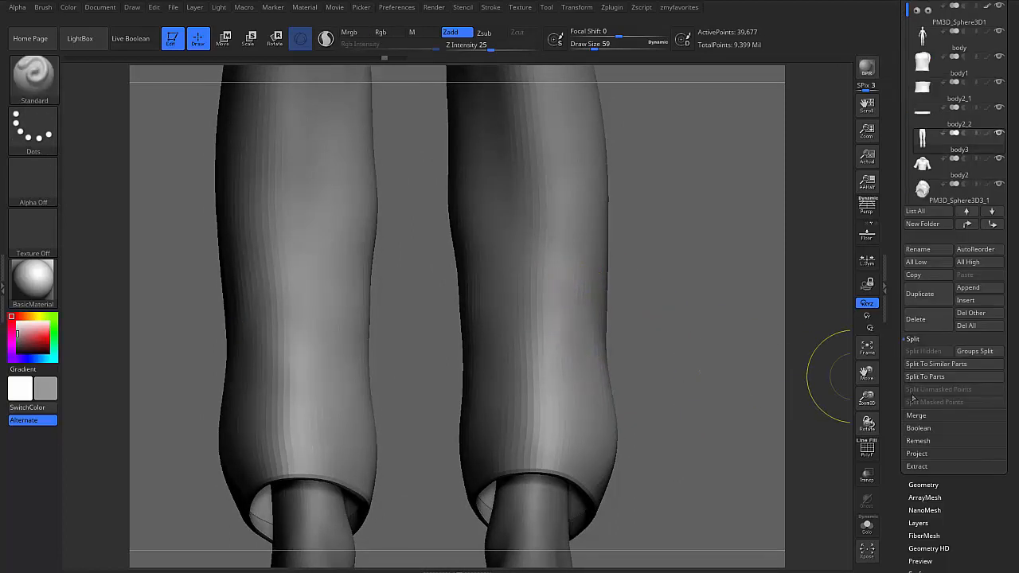
click(922, 487)
drag(904, 444, 904, 530)
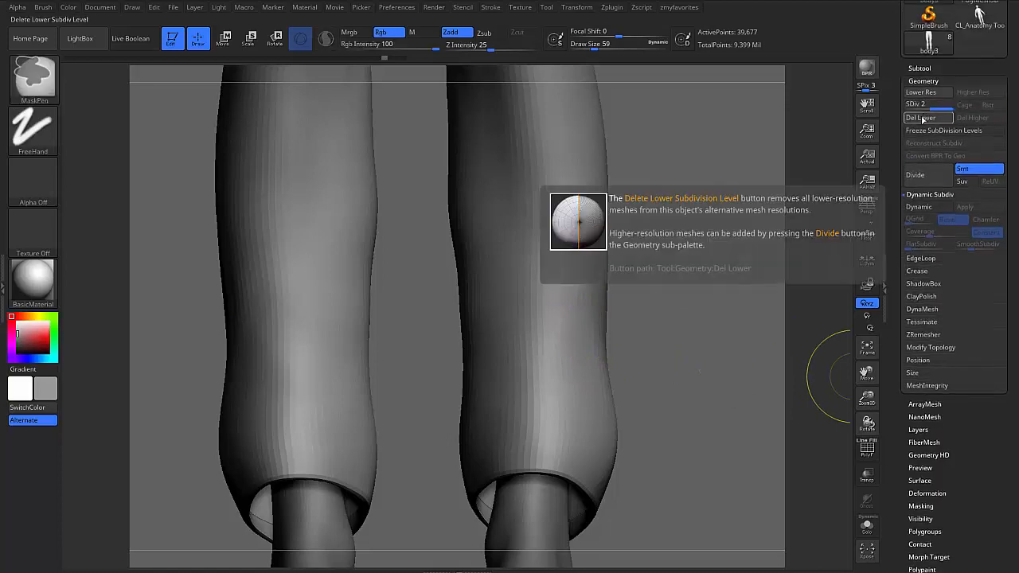
key(ctrl+d)
key(ctrl+d)
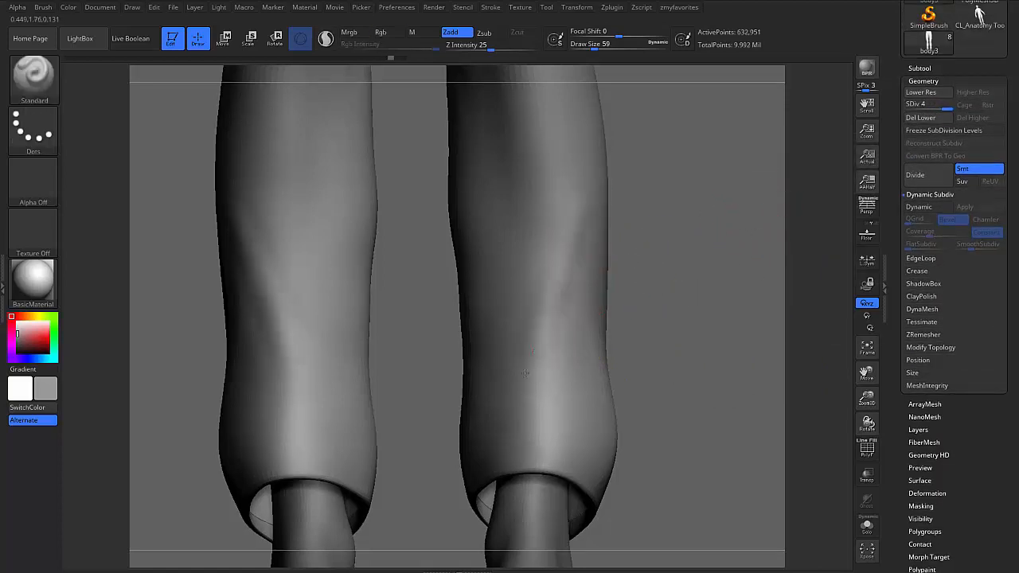
Adjust the LazyStep value in the Standard brush's Lazy Mouse settings
alt+right_drag(619, 376, 557, 194)
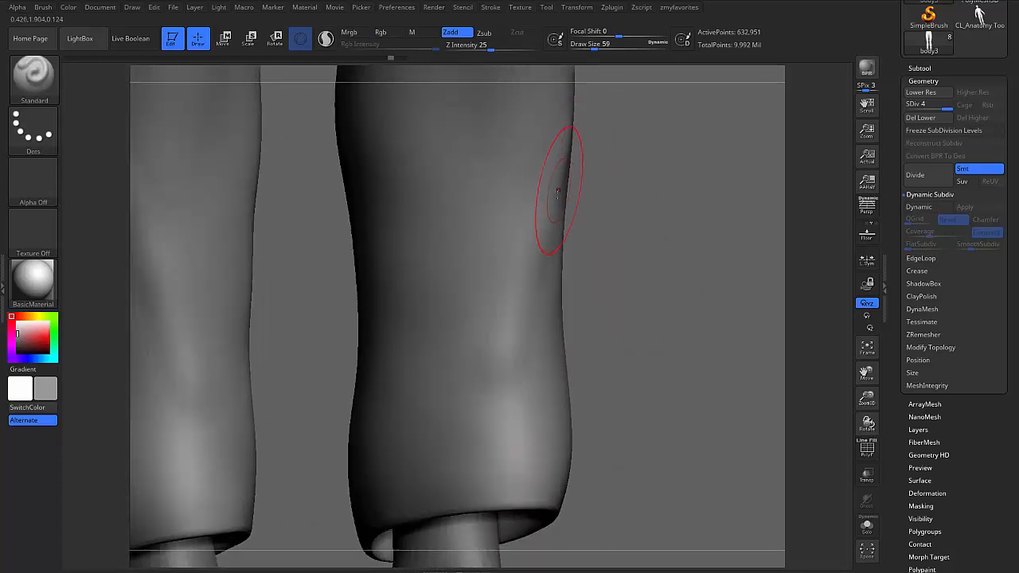
right_drag(603, 239, 589, 235)
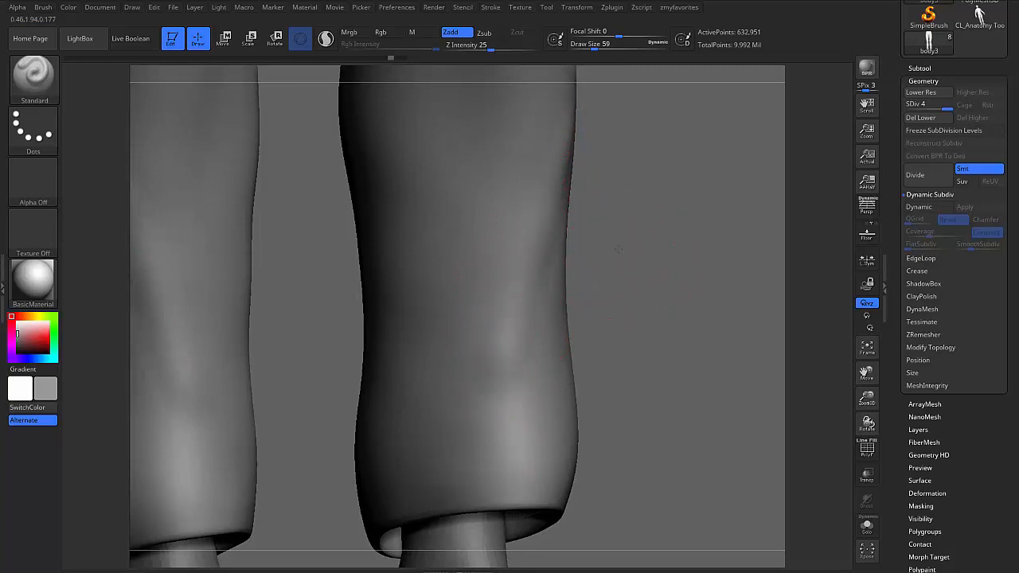
mouse_move(614, 250)
right_down()
mouse_move(641, 253)
mouse_move(649, 230)
right_up()
alt+right_drag(650, 230, 589, 346)
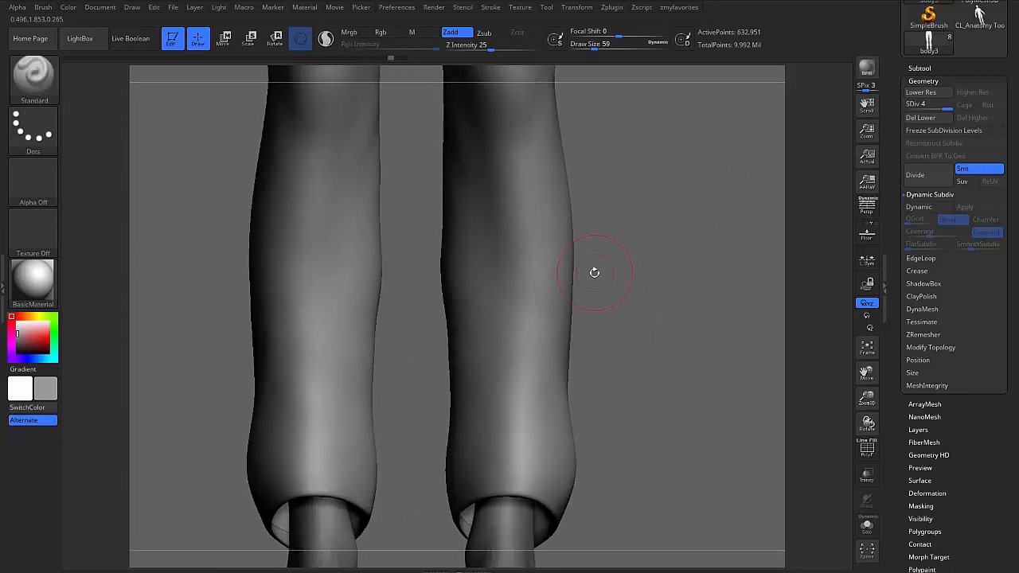
click(491, 7)
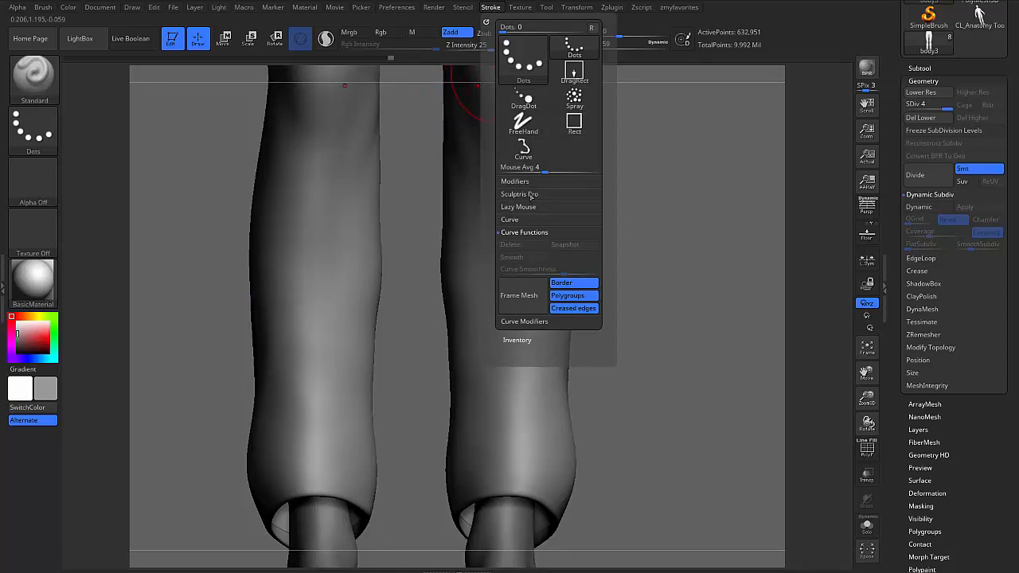
click(510, 207)
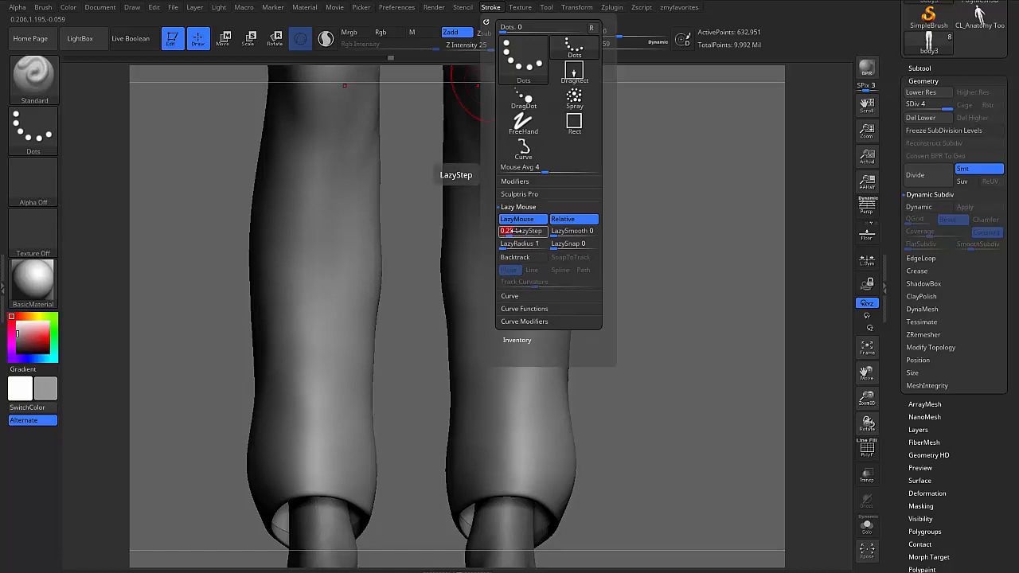
drag(512, 231, 518, 231)
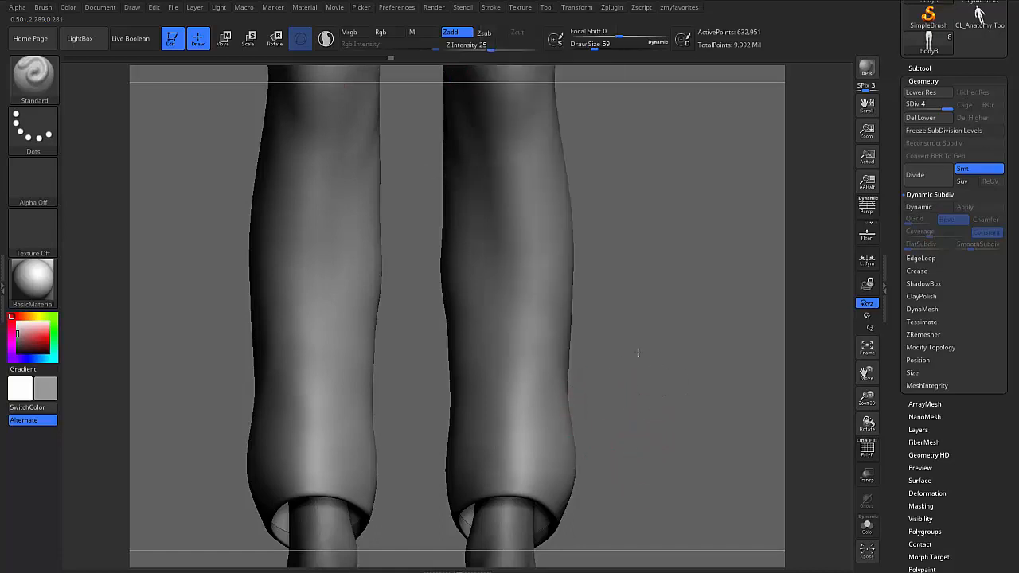
Try to sculpt a long curved fold down the side of the lower leg at draw size 37
alt+drag(626, 433, 597, 290)
key(s)
drag(535, 232, 528, 232)
drag(539, 169, 507, 390)
drag(637, 333, 585, 319)
drag(661, 231, 721, 223)
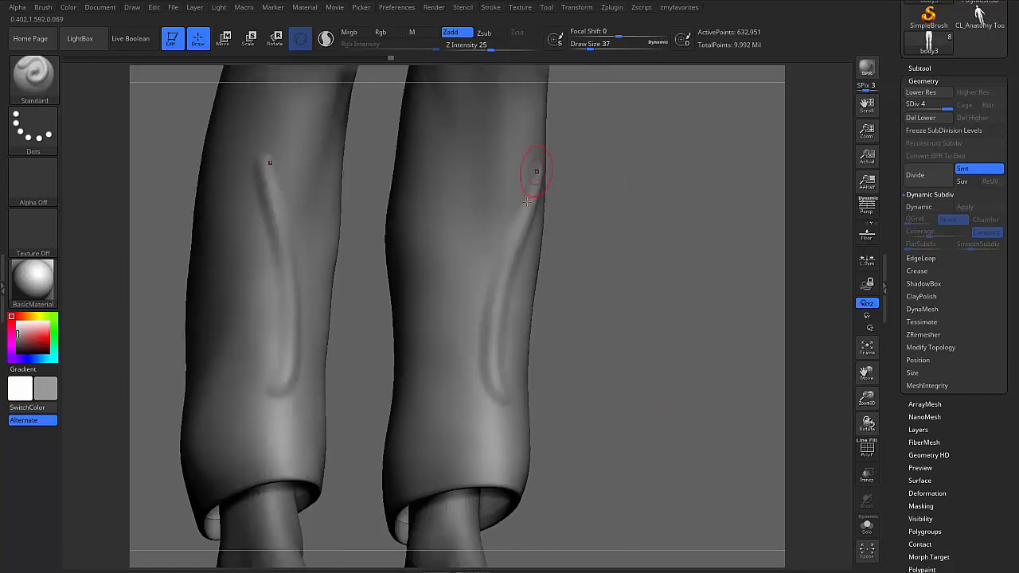
mouse_move(641, 275)
mouse_down()
mouse_move(600, 269)
mouse_move(634, 274)
mouse_move(612, 268)
mouse_up()
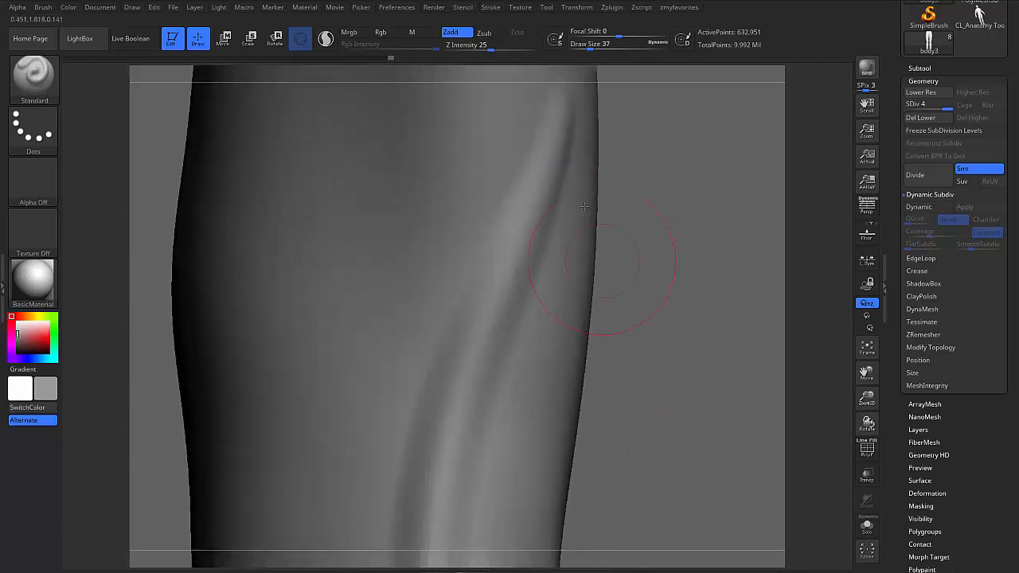
alt+drag(621, 199, 453, 269)
mouse_move(650, 353)
mouse_down()
mouse_move(648, 371)
mouse_move(653, 330)
mouse_move(644, 401)
mouse_move(680, 336)
mouse_move(643, 335)
mouse_move(687, 321)
mouse_move(642, 321)
mouse_up()
key(ctrl+z)
key(bracketright)
right_drag(495, 366, 510, 342)
key(s)
drag(506, 337, 513, 337)
right_drag(513, 339, 507, 355)
key(s)
drag(507, 354, 502, 354)
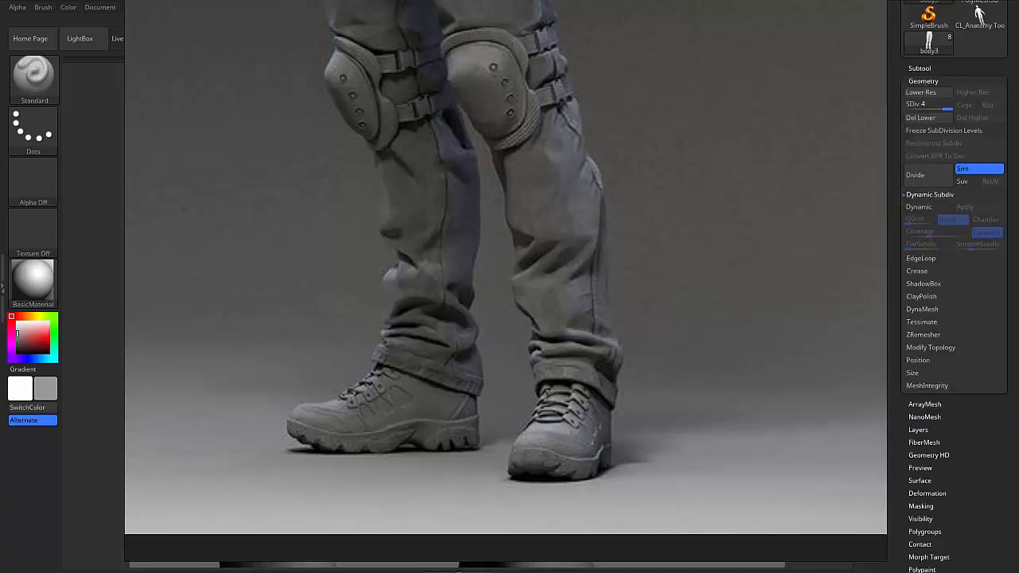
Capture the reference picture of the trouser legs, mark the zigzag fold lines above the cuffs in red, and return to ZBrush
key(super+shift+s)
drag(246, 30, 827, 506)
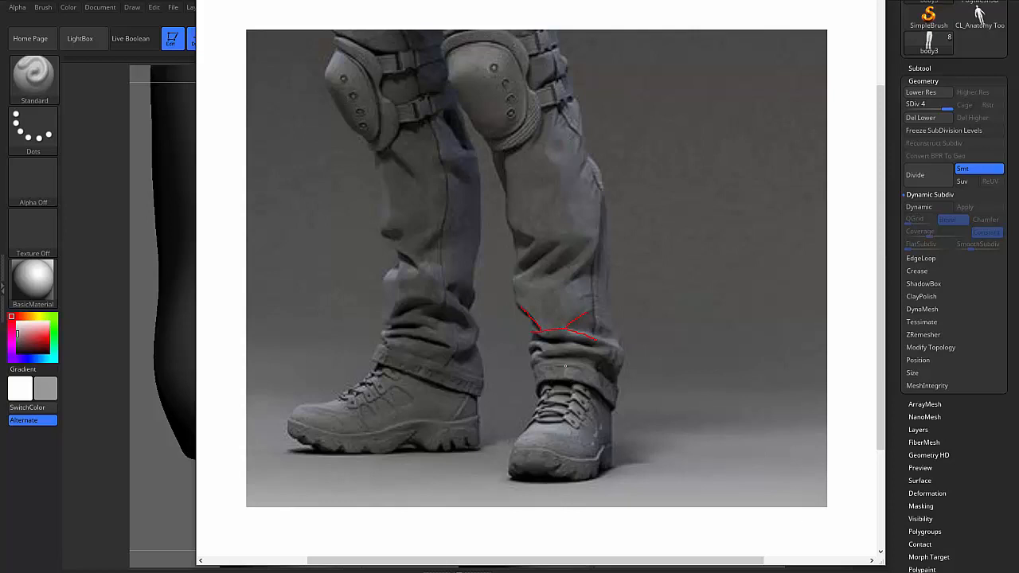
drag(533, 346, 575, 350)
mouse_move(530, 271)
mouse_down()
mouse_move(526, 285)
mouse_move(590, 247)
mouse_up()
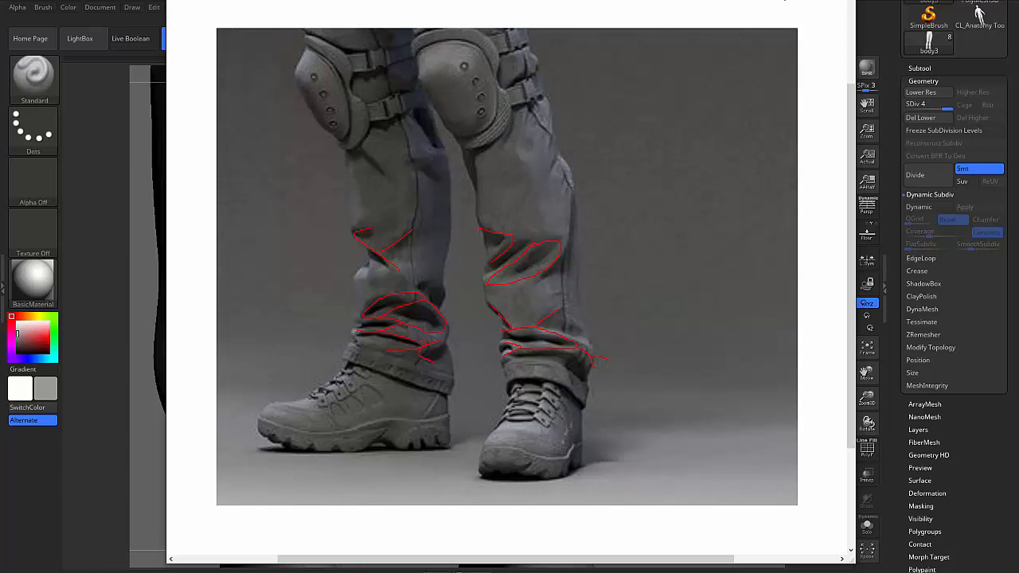
key(alt+Tab)
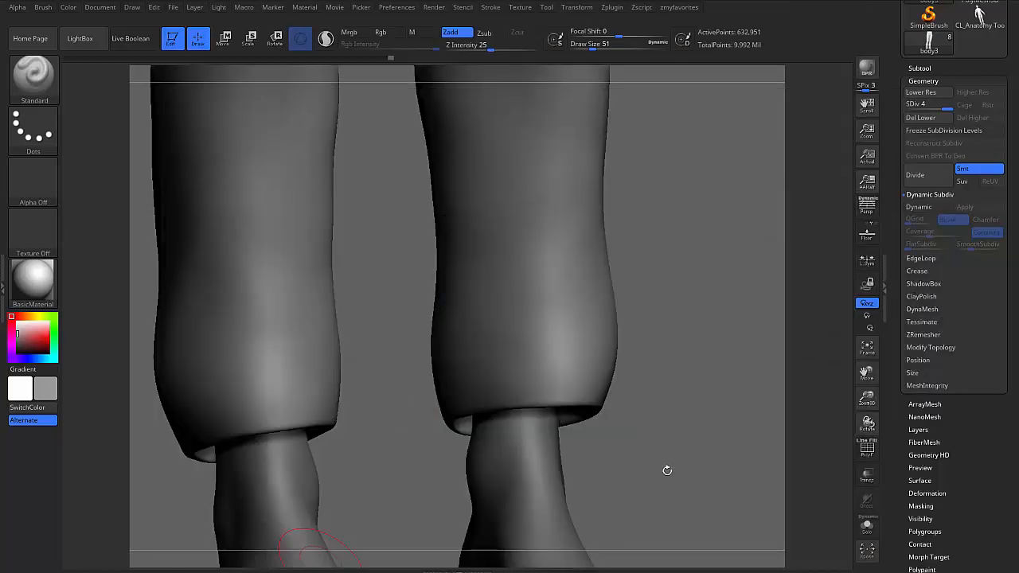
Set the Standard brush's draw size to 35 and lower the trousers to subdivision level 3
mouse_move(662, 439)
mouse_down()
mouse_move(677, 410)
mouse_move(678, 446)
mouse_up()
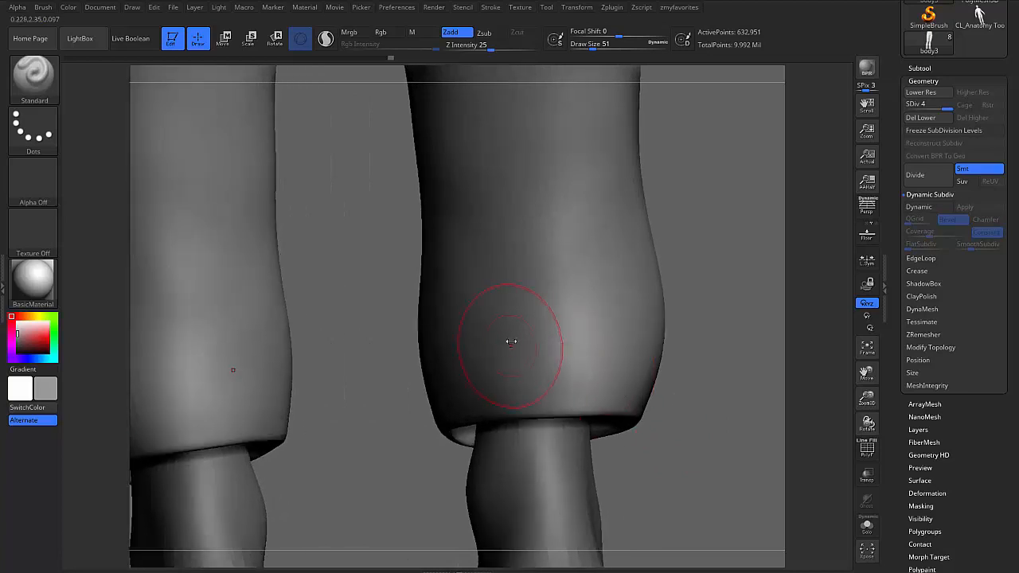
key(s)
drag(512, 342, 495, 317)
key(s)
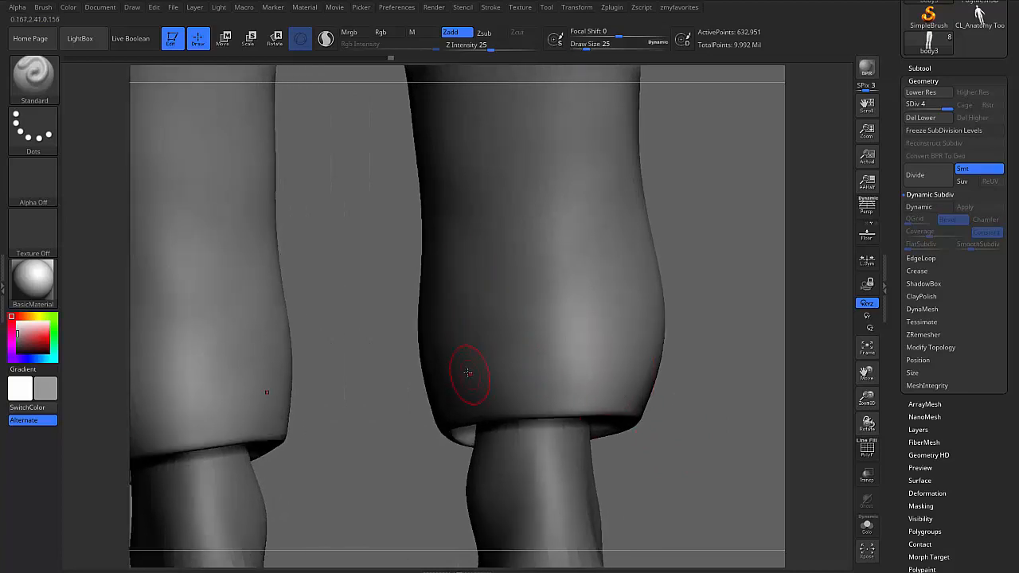
key(s)
mouse_move(468, 372)
mouse_down()
mouse_move(490, 353)
mouse_move(551, 351)
mouse_up()
key(ctrl+z)
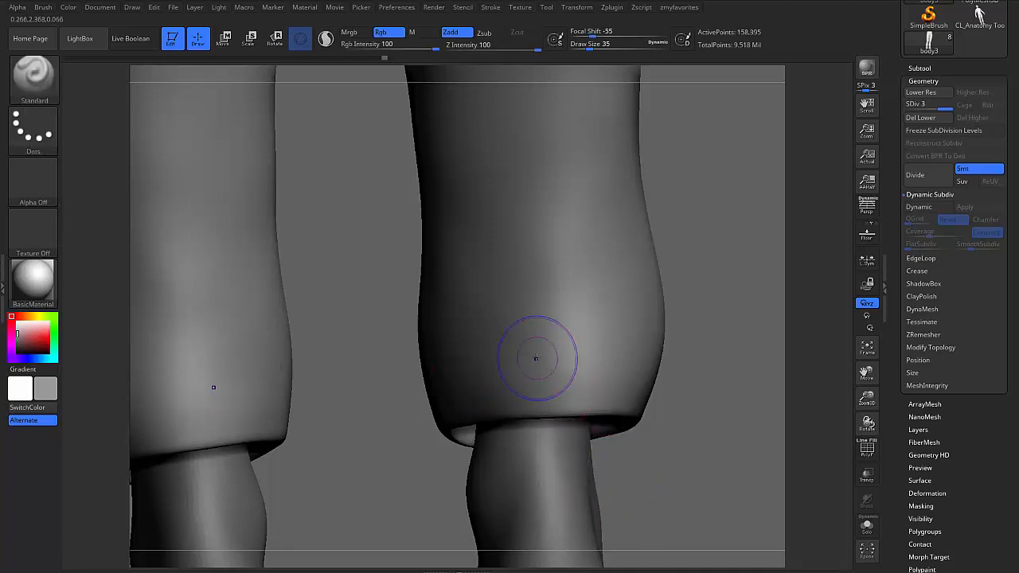
key(shift+d)
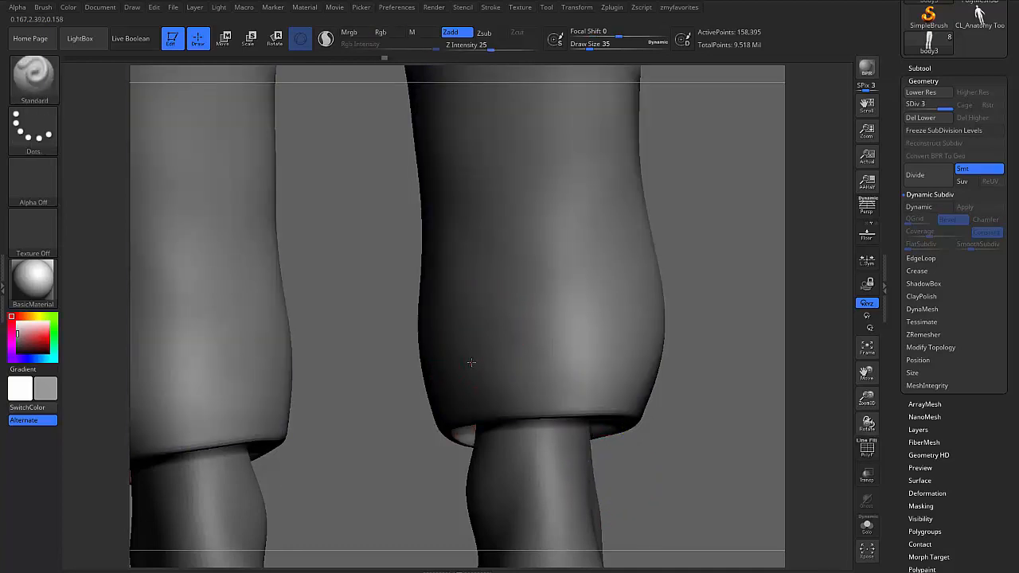
Carve a dark diagonal fold groove across the front of the lower leg just above the cuff, smoothing the first pass
mouse_move(471, 359)
mouse_down()
mouse_move(497, 364)
mouse_move(468, 371)
mouse_move(543, 370)
mouse_move(431, 384)
mouse_move(458, 368)
mouse_move(538, 380)
mouse_move(548, 368)
mouse_up()
mouse_move(454, 394)
shift+mouse_down()
mouse_move(432, 359)
mouse_move(541, 365)
shift+mouse_up()
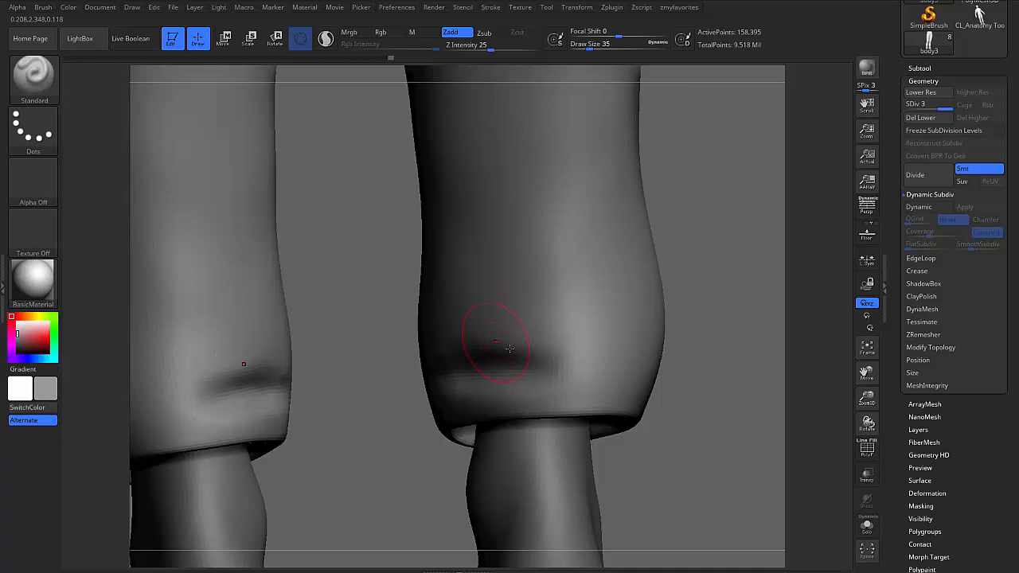
drag(455, 368, 540, 366)
drag(455, 357, 551, 373)
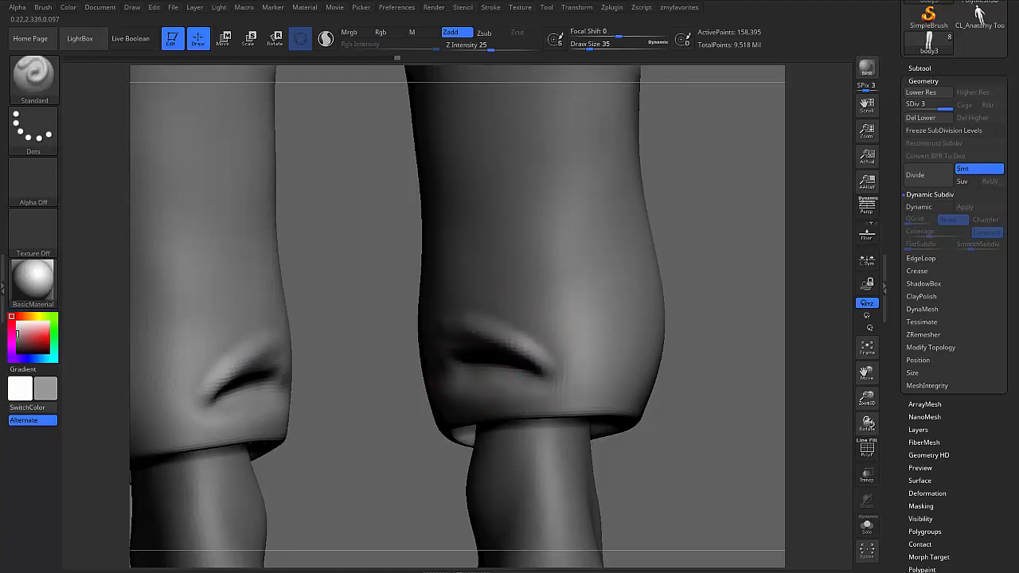
Build up raised ridges above and below the cuff groove and smooth the upper ridge
mouse_move(474, 332)
mouse_down()
mouse_move(522, 344)
mouse_move(551, 378)
mouse_move(518, 403)
mouse_up()
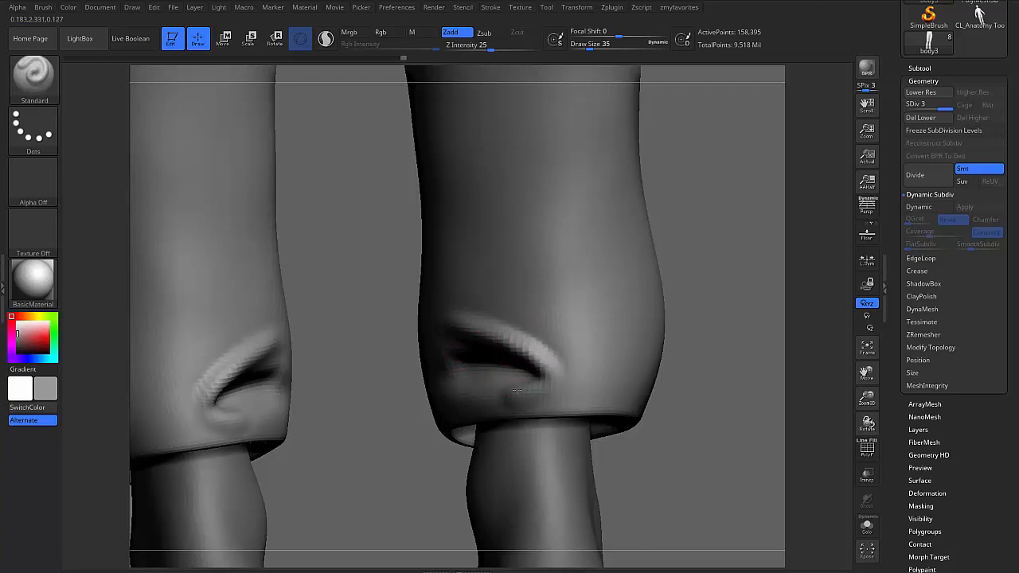
drag(556, 357, 486, 327)
drag(488, 394, 469, 388)
key(shift)
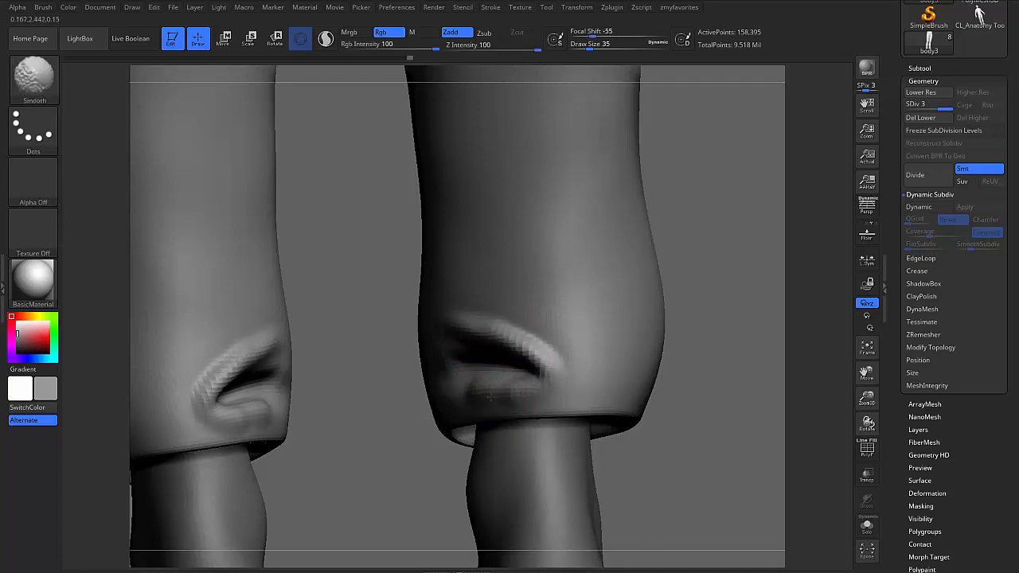
shift+drag(447, 329, 546, 344)
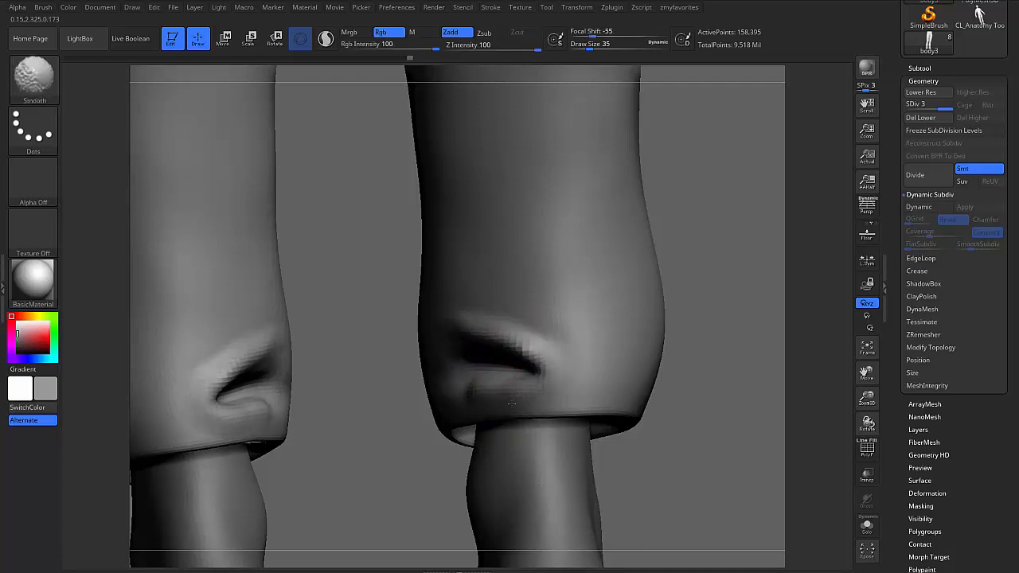
Carve a second, oppositely slanted groove beside the first one above the cuff at draw size 25
mouse_move(585, 389)
alt+right_down()
mouse_move(435, 336)
mouse_move(444, 333)
alt+right_up()
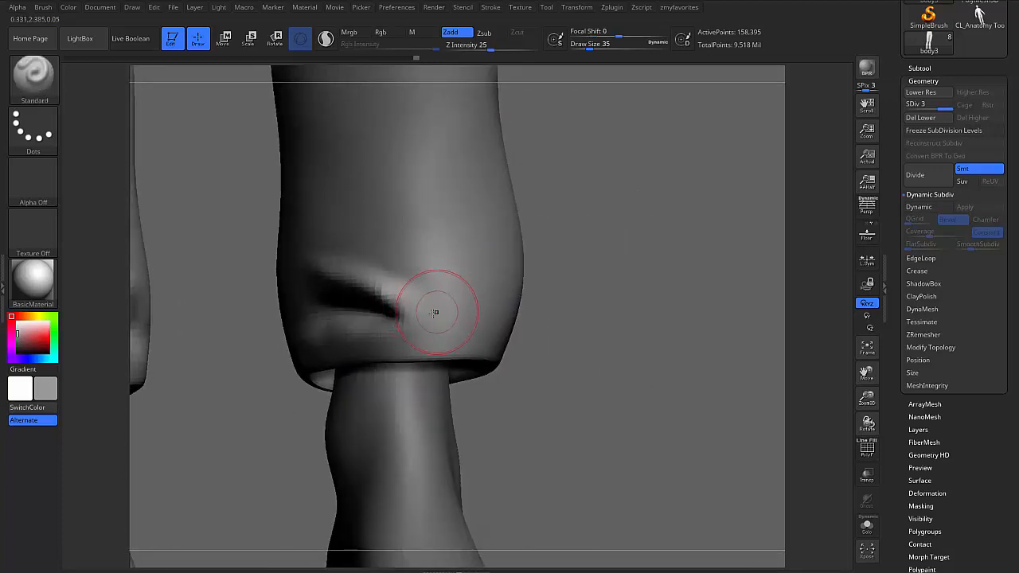
key(s)
mouse_move(435, 312)
mouse_down()
mouse_move(411, 298)
mouse_move(435, 300)
mouse_up()
key(s)
key(s)
mouse_move(420, 342)
mouse_down()
mouse_move(411, 342)
mouse_move(433, 343)
mouse_move(415, 347)
mouse_move(426, 349)
mouse_up()
key(s)
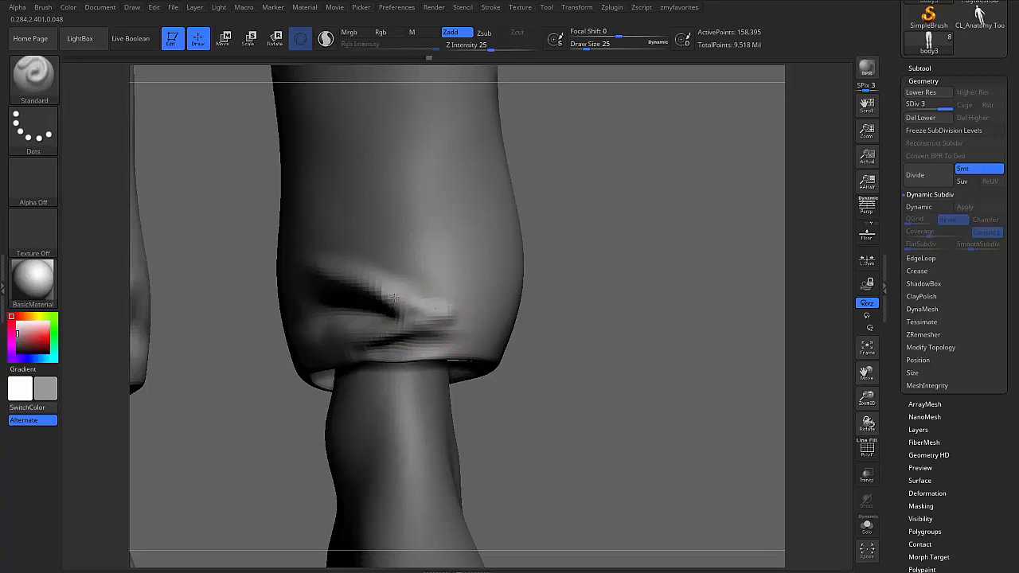
Add a horizontal fold above the two grooves at draw size 33, smooth the area between, and strengthen the second fold
key(s)
mouse_move(436, 288)
mouse_down()
mouse_move(451, 289)
mouse_move(416, 262)
mouse_move(444, 278)
mouse_move(459, 267)
mouse_move(398, 254)
mouse_move(445, 250)
mouse_move(410, 263)
mouse_move(402, 241)
mouse_up()
key(s)
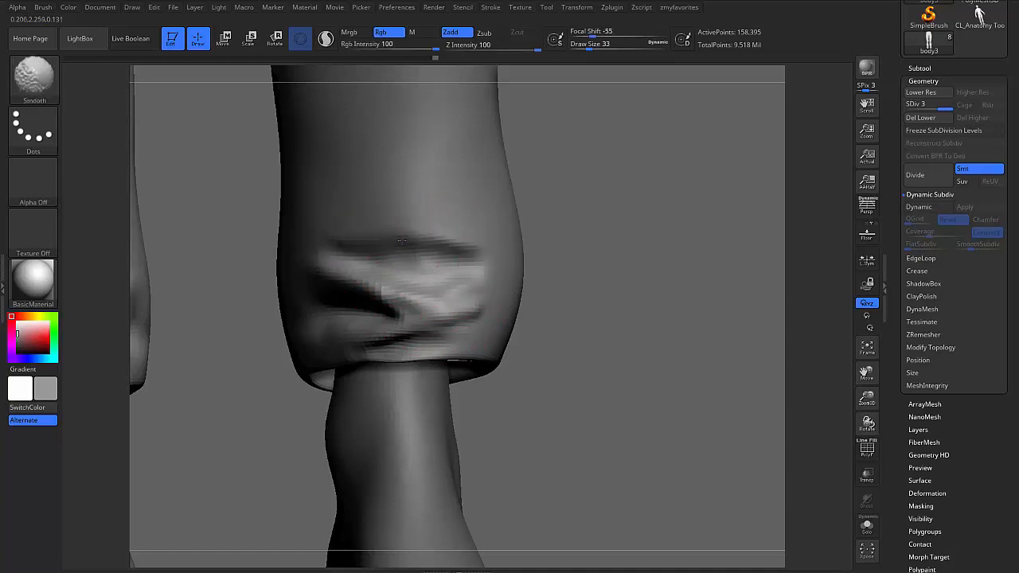
shift+drag(448, 271, 460, 280)
mouse_move(408, 305)
mouse_down()
mouse_move(427, 323)
mouse_move(450, 317)
mouse_up()
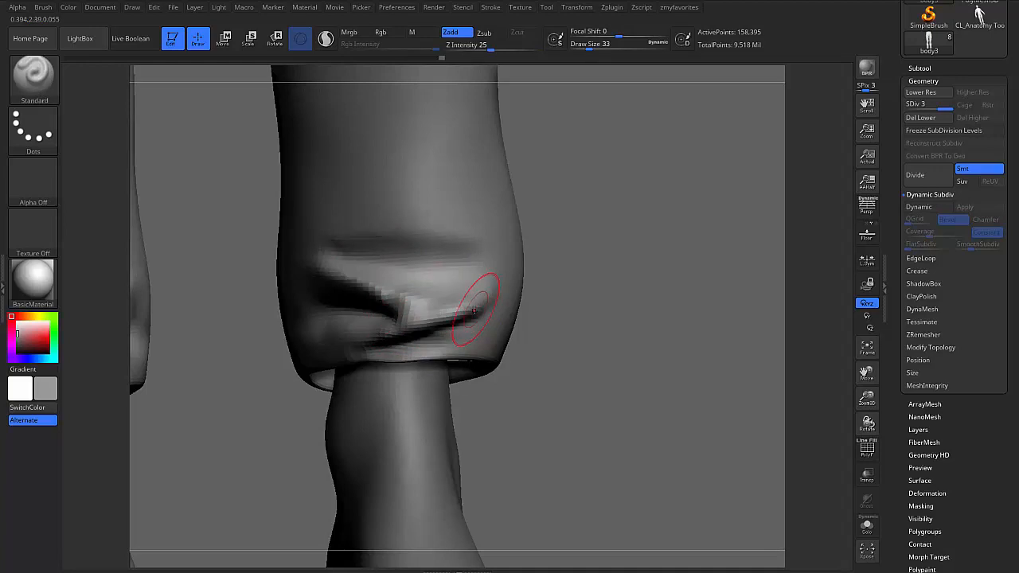
Extend the horizontal and lower grooves around the side of the leg at draw size 46, and smooth the upper groove at draw size 41
mouse_move(478, 302)
right_down()
mouse_move(434, 296)
mouse_move(462, 306)
right_up()
key(space)
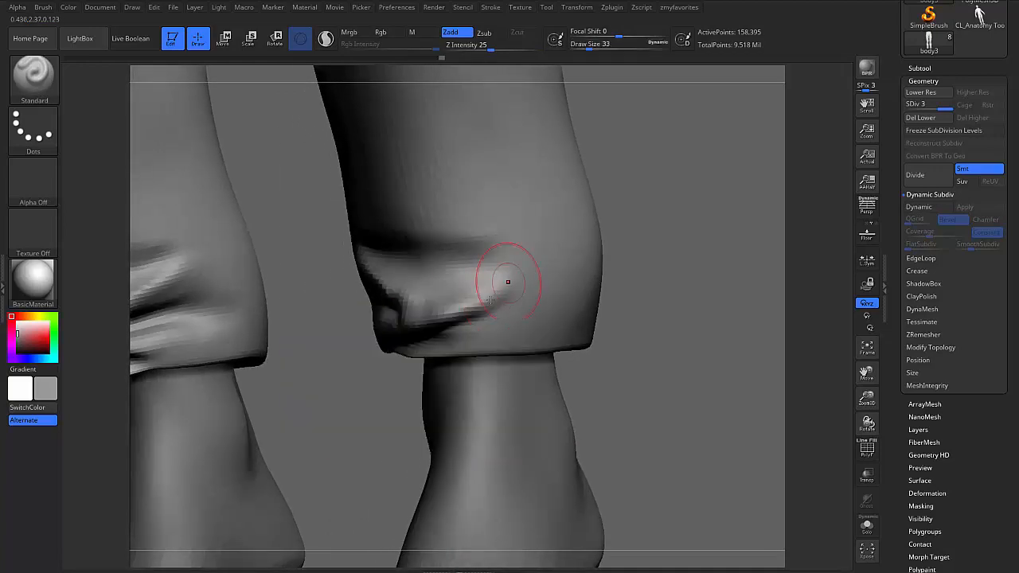
key(s)
mouse_move(484, 292)
mouse_down()
mouse_move(503, 283)
mouse_move(509, 237)
mouse_move(532, 279)
mouse_move(502, 237)
mouse_move(557, 258)
mouse_move(533, 236)
mouse_move(454, 239)
mouse_move(546, 242)
mouse_move(443, 312)
mouse_up()
right_drag(443, 313, 478, 307)
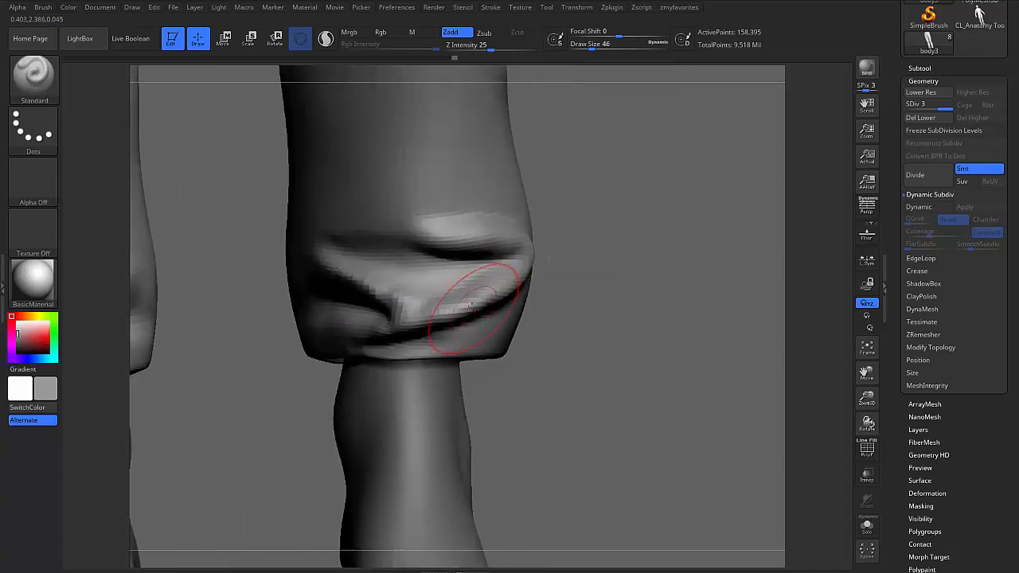
key(s)
drag(473, 305, 452, 309)
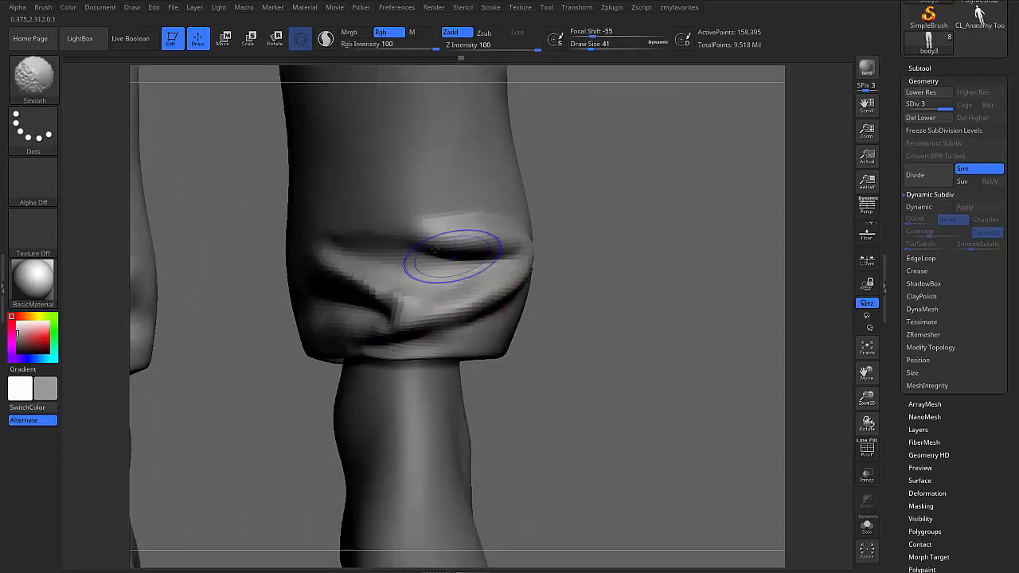
shift+drag(440, 252, 510, 252)
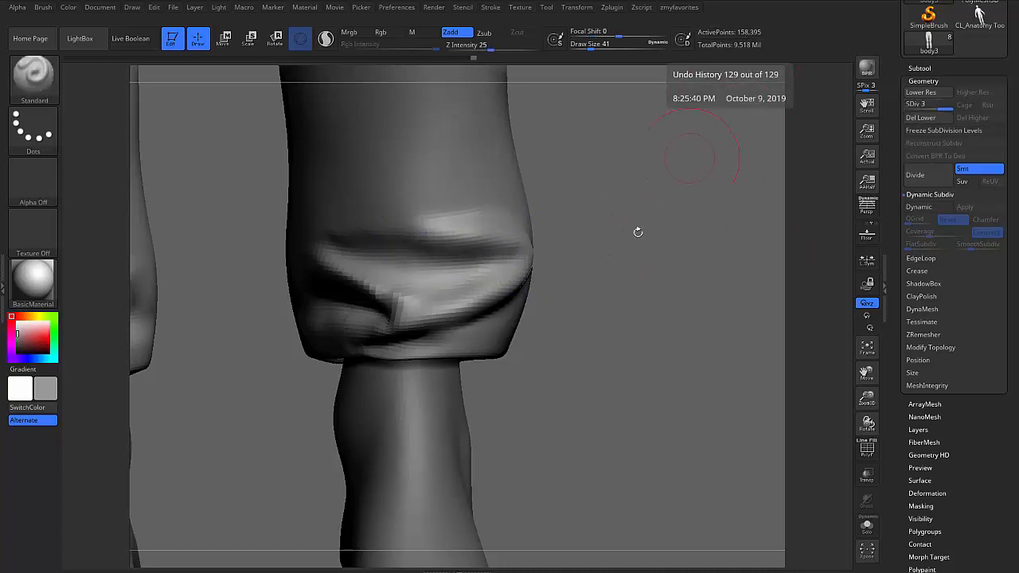
Define the end of the horizontal fold, build up the ridge above it, and smooth the area around the folds
mouse_move(637, 230)
mouse_down()
mouse_move(676, 329)
mouse_move(409, 348)
mouse_up()
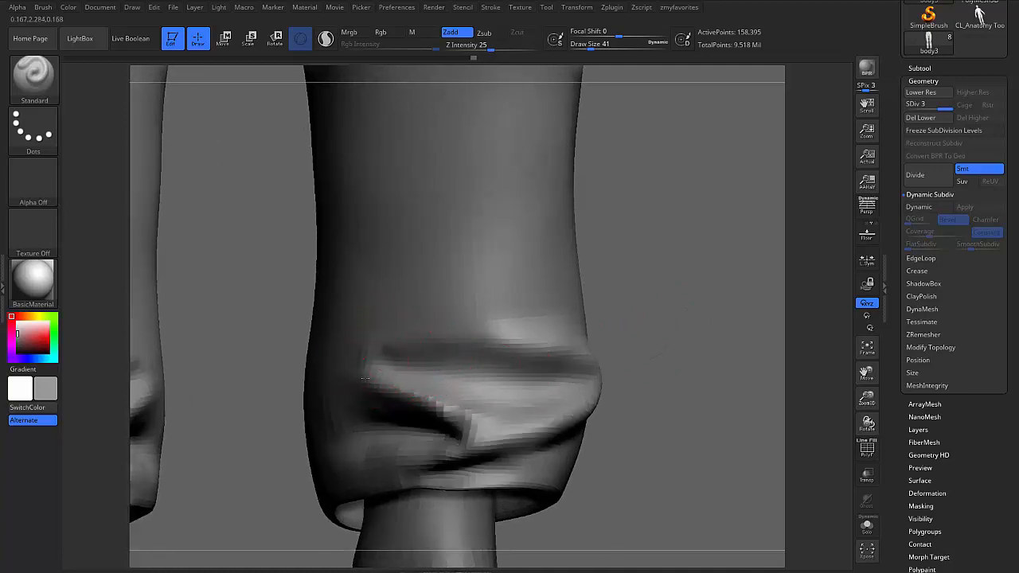
drag(398, 348, 360, 362)
drag(444, 336, 505, 346)
shift+drag(406, 357, 519, 328)
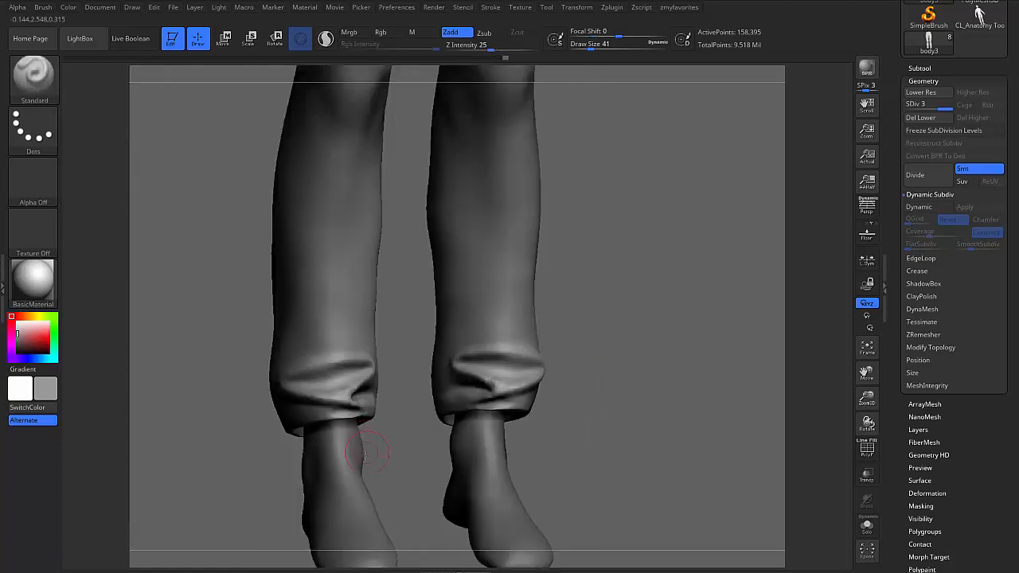
drag(422, 374, 362, 378)
drag(459, 402, 446, 402)
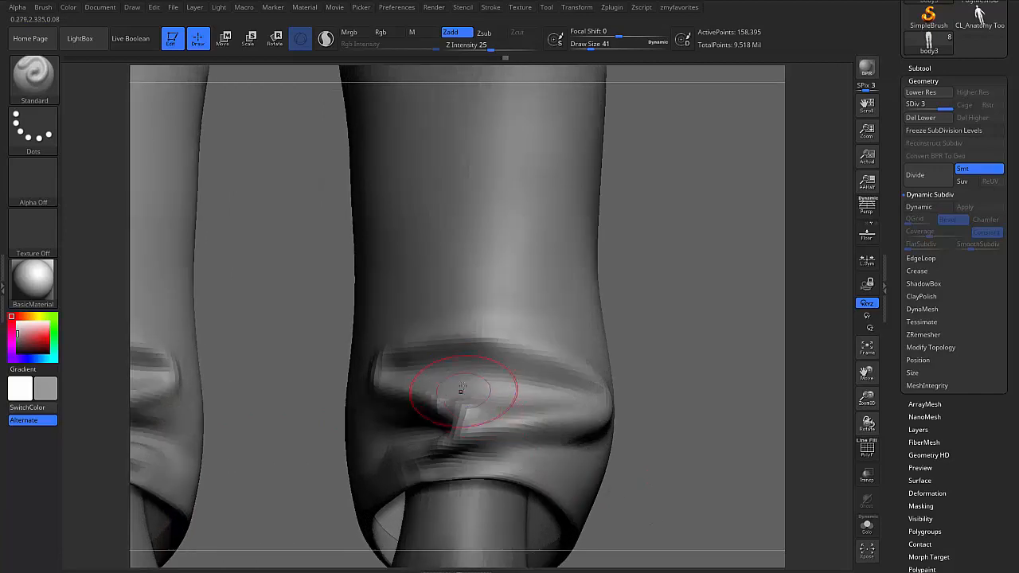
shift+drag(455, 387, 459, 414)
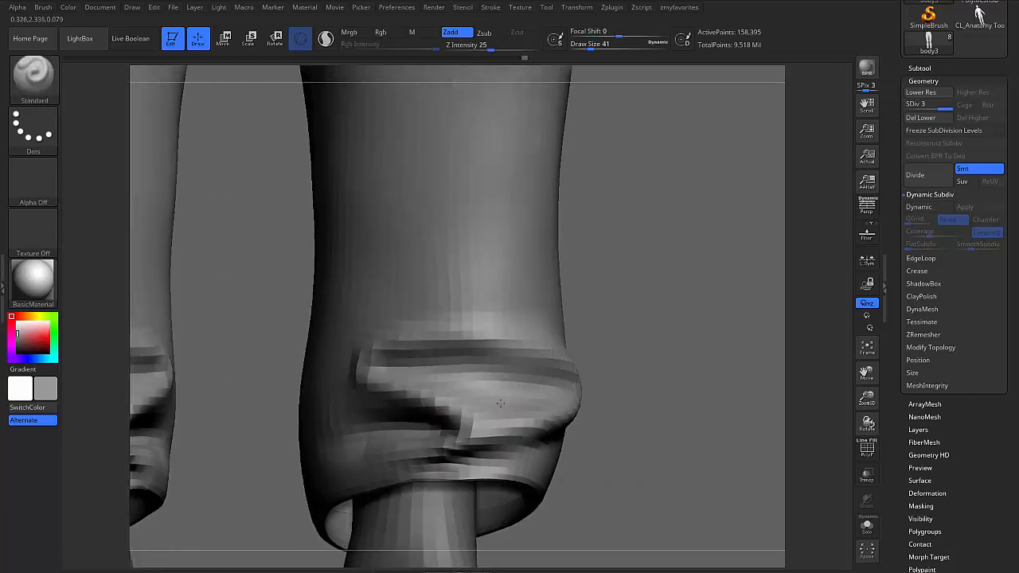
Carve a curved groove with a raised lower edge just above the cuff hem at draw size 27
alt+right_drag(500, 403, 550, 422)
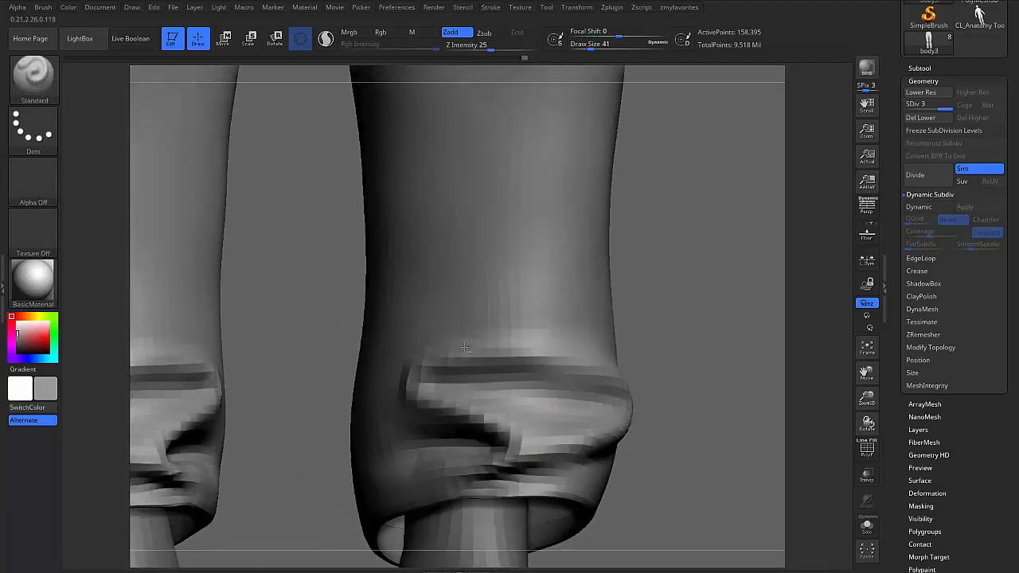
alt+right_drag(501, 391, 513, 293)
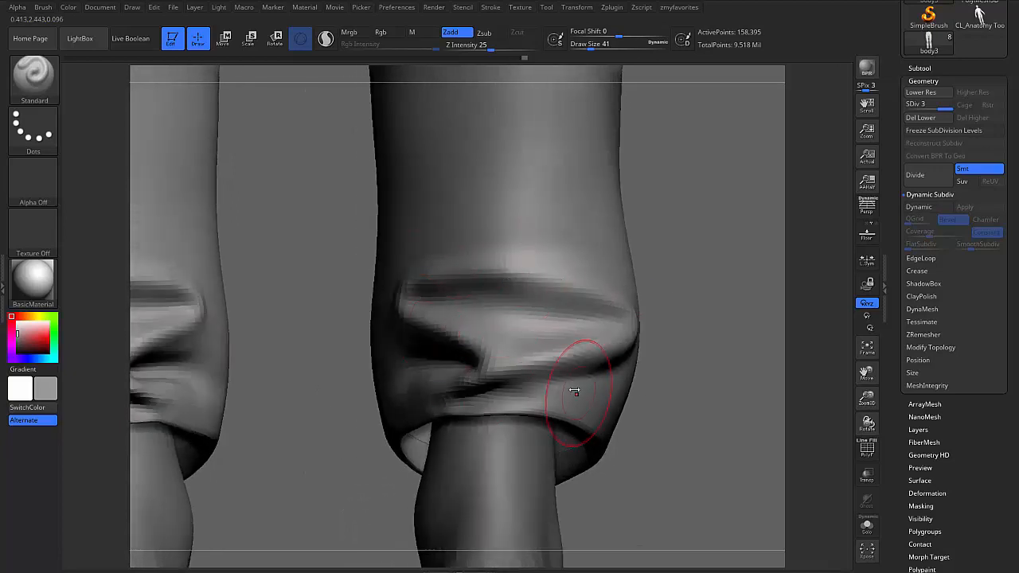
key(s)
drag(574, 391, 571, 391)
key(s)
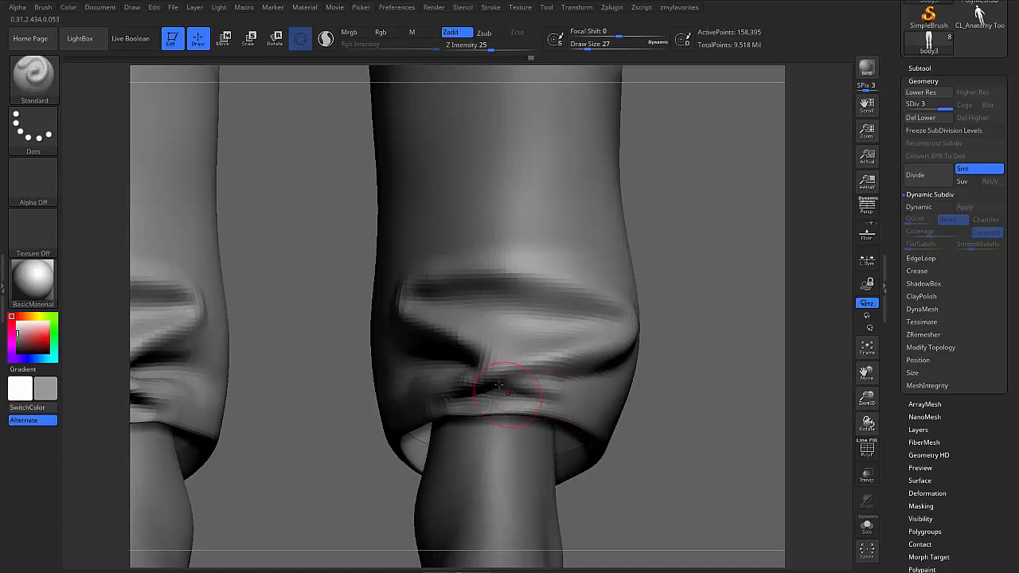
right_drag(560, 380, 555, 374)
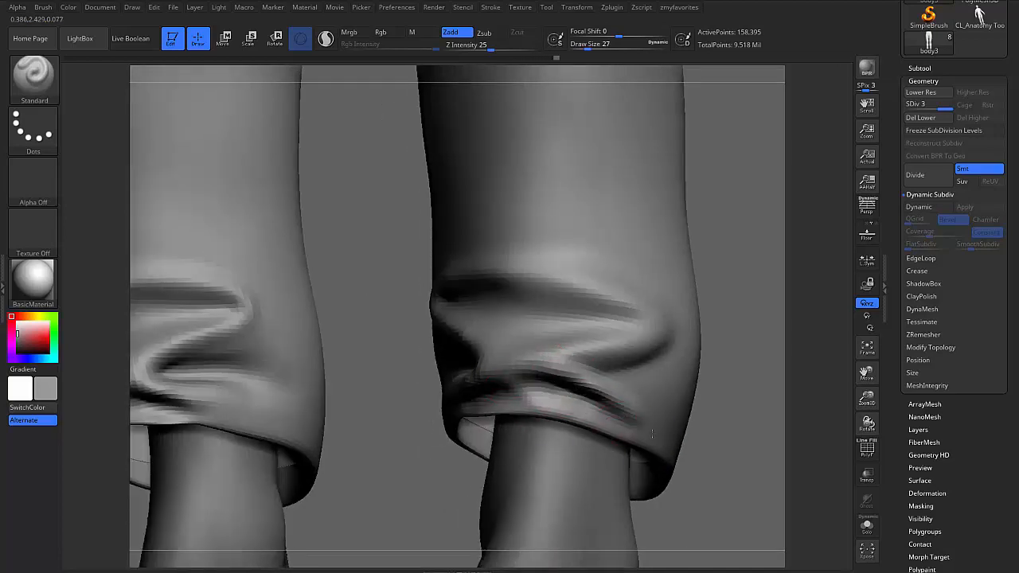
key(shift)
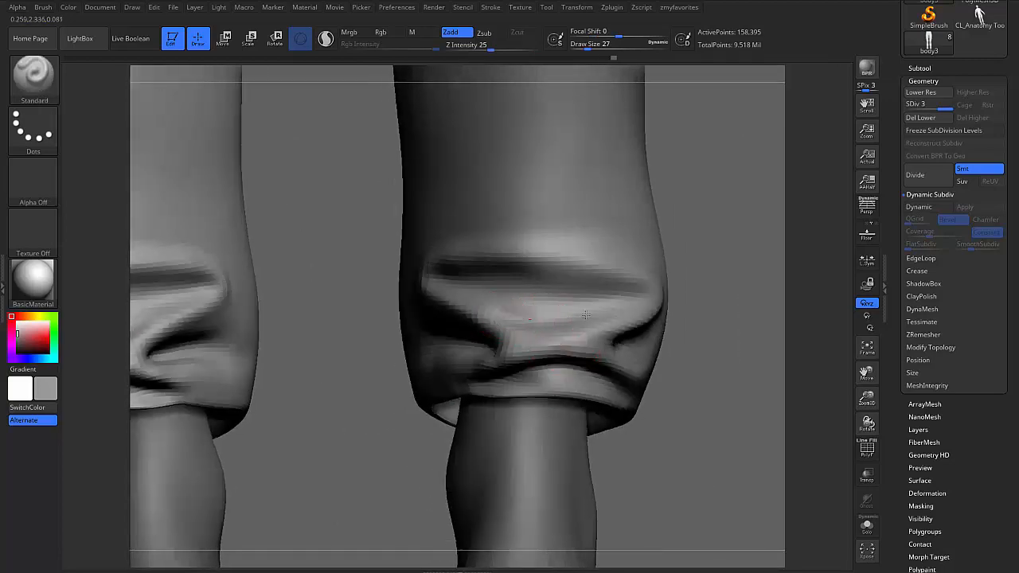
Raise a thin curved ridge across the middle of the fold plane and deepen the diagonal groove beside it
mouse_move(522, 320)
mouse_down()
mouse_move(606, 303)
mouse_move(549, 311)
mouse_up()
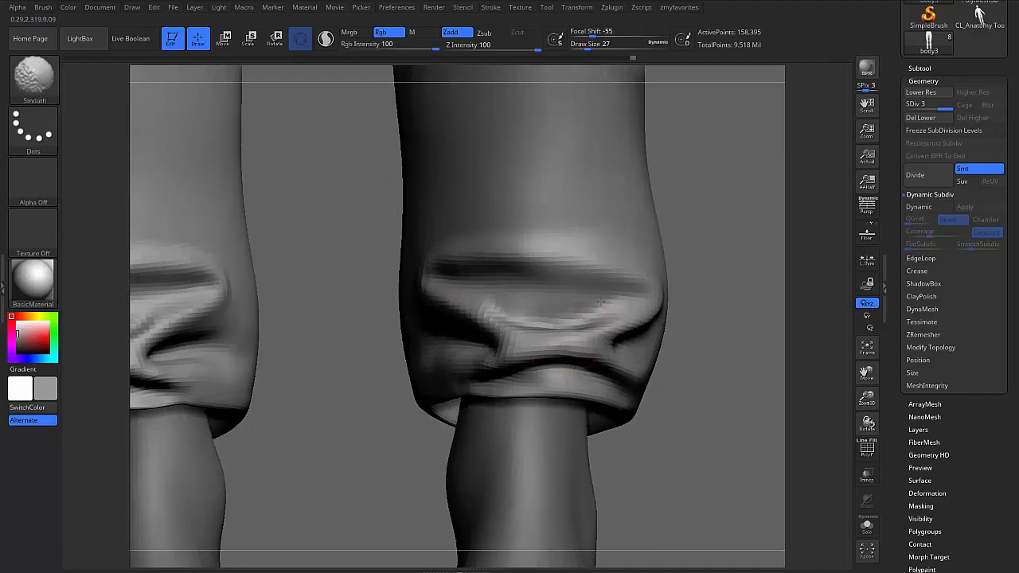
mouse_move(550, 312)
right_down()
mouse_move(613, 312)
mouse_move(524, 263)
right_up()
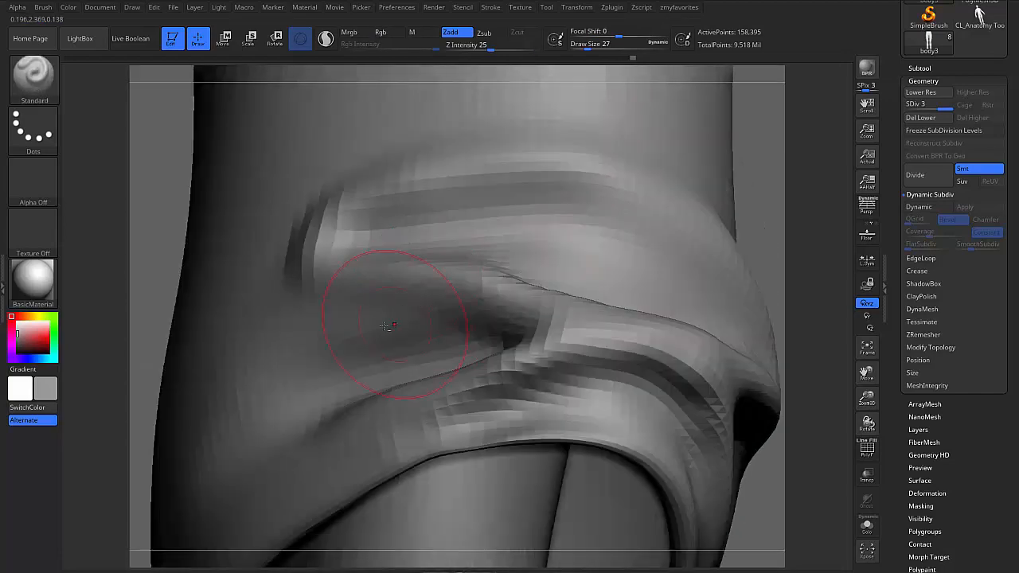
drag(446, 311, 414, 319)
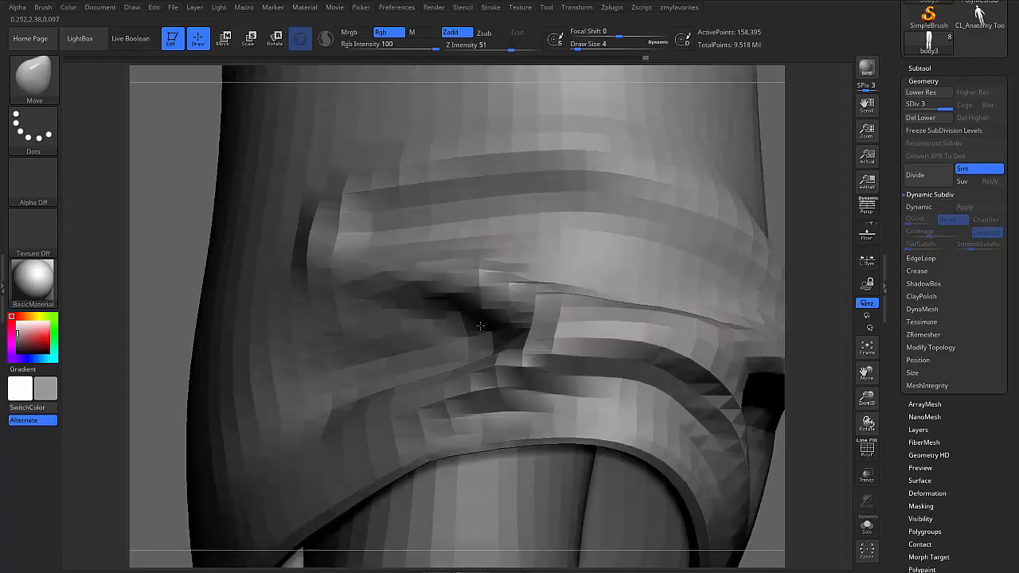
Undo the small mask stroke on the fold and divide the mesh to subdivision level 4
key(ctrl)
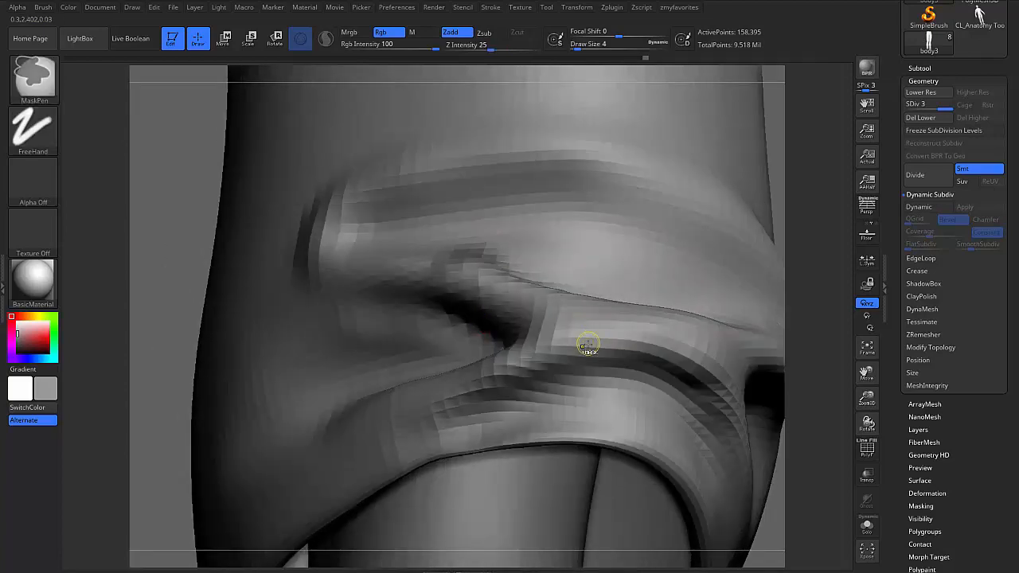
key(ctrl+z)
key(ctrl+d)
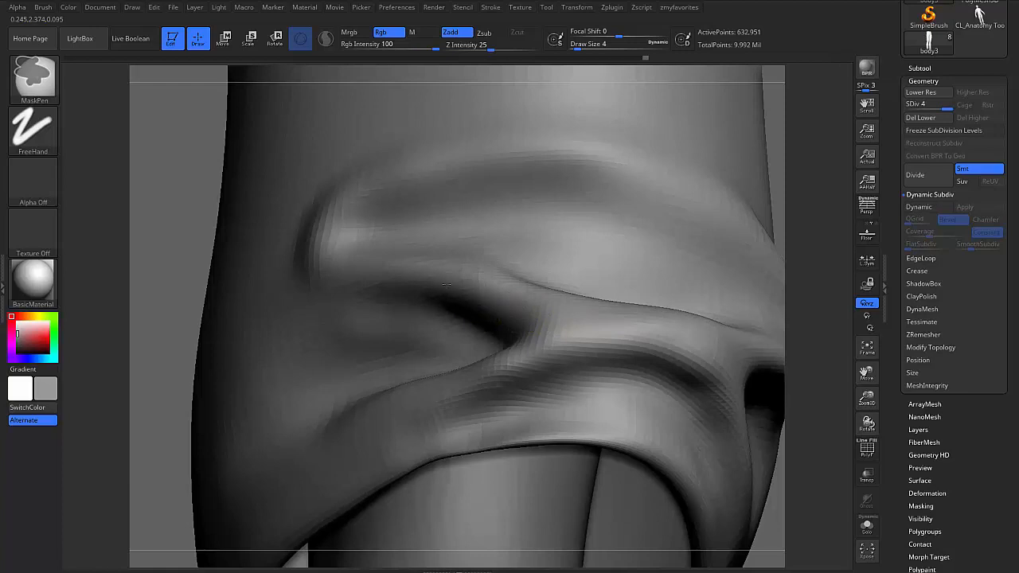
right_drag(512, 271, 504, 260)
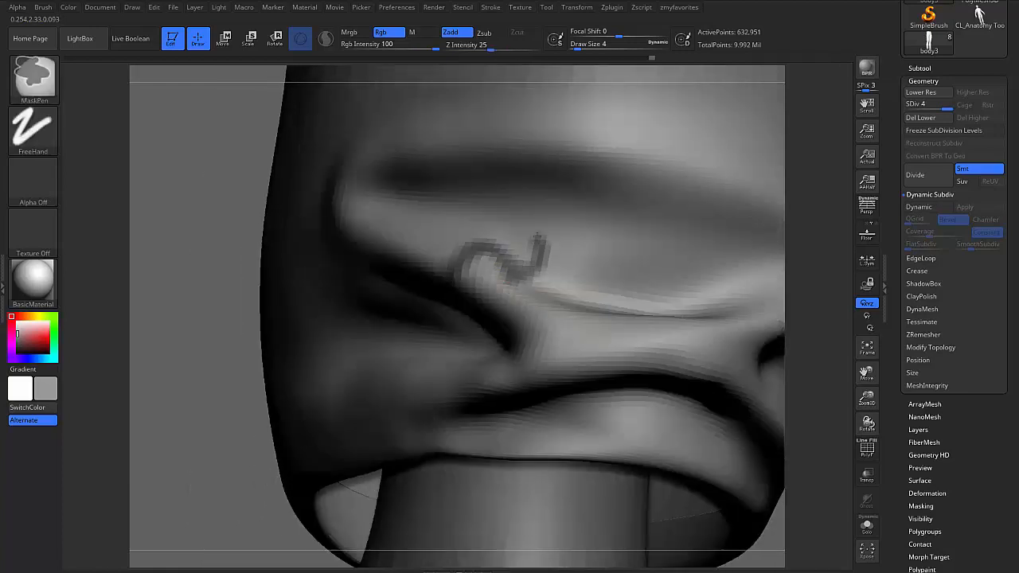
right_drag(534, 256, 443, 347)
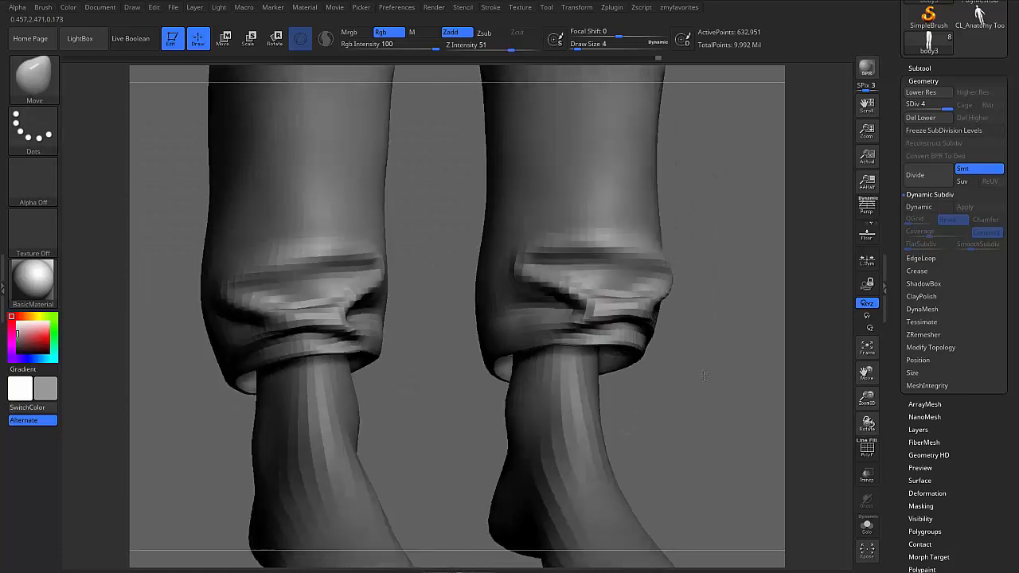
mouse_move(704, 375)
right_down()
mouse_move(658, 391)
mouse_move(637, 422)
mouse_move(589, 446)
right_up()
key(s)
mouse_move(532, 337)
mouse_down()
mouse_move(546, 330)
mouse_move(513, 321)
mouse_up()
key(b)
key(d)
key(s)
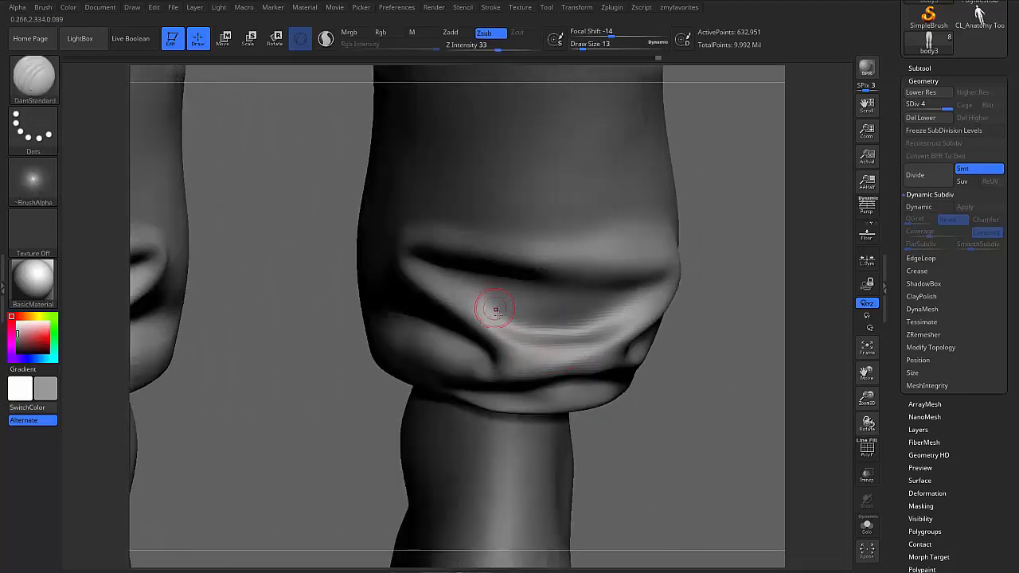
Sharpen the curved ridge below the horizontal fold with the Standard brush at draw size 16 and smooth it
key(b)
key(s)
key(t)
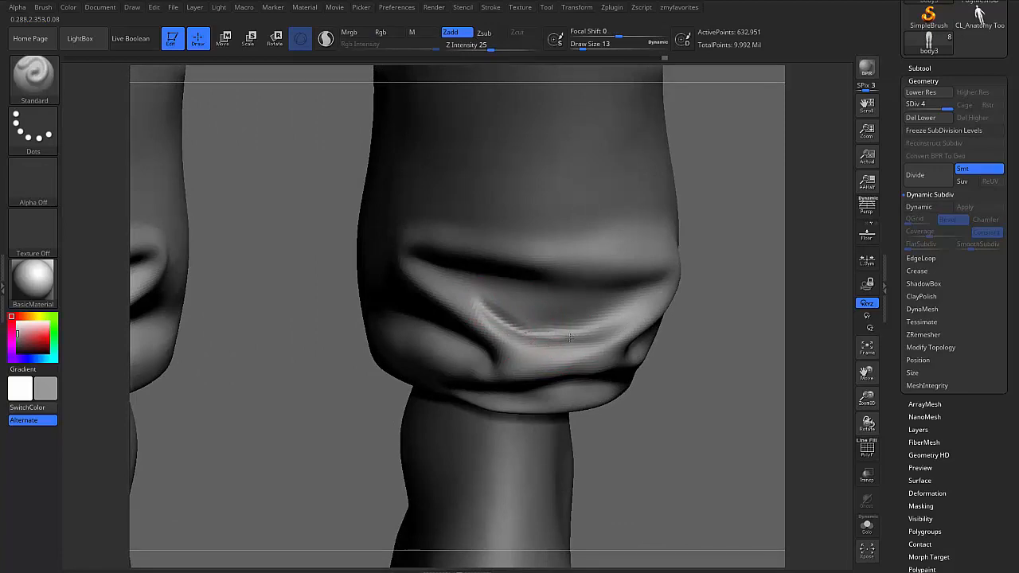
key(s)
mouse_move(526, 327)
mouse_down()
mouse_move(543, 322)
mouse_move(516, 320)
mouse_up()
key(shift)
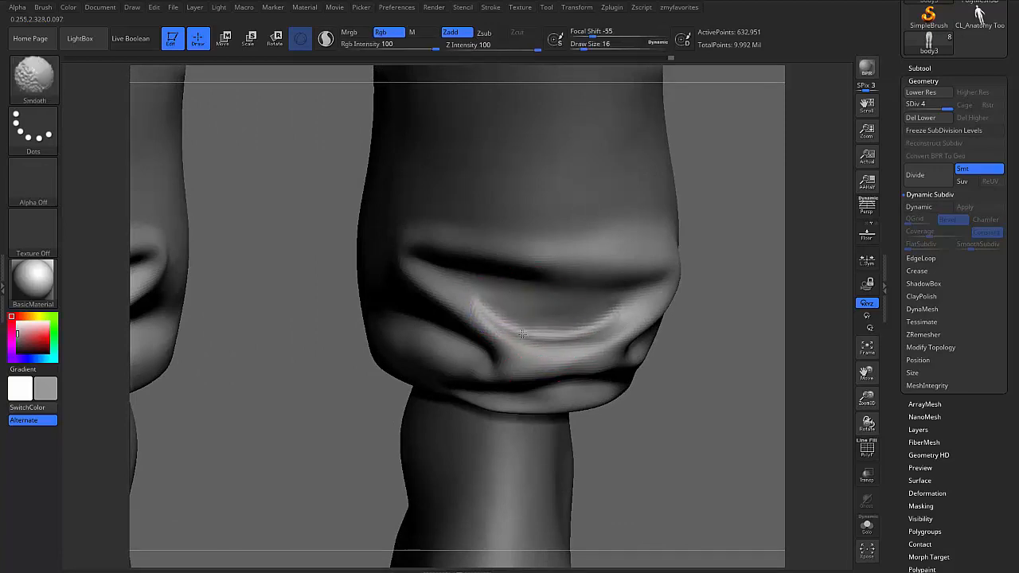
Smooth the curved groove above the cuff hem and check the folds on both legs
right_drag(514, 309, 540, 358)
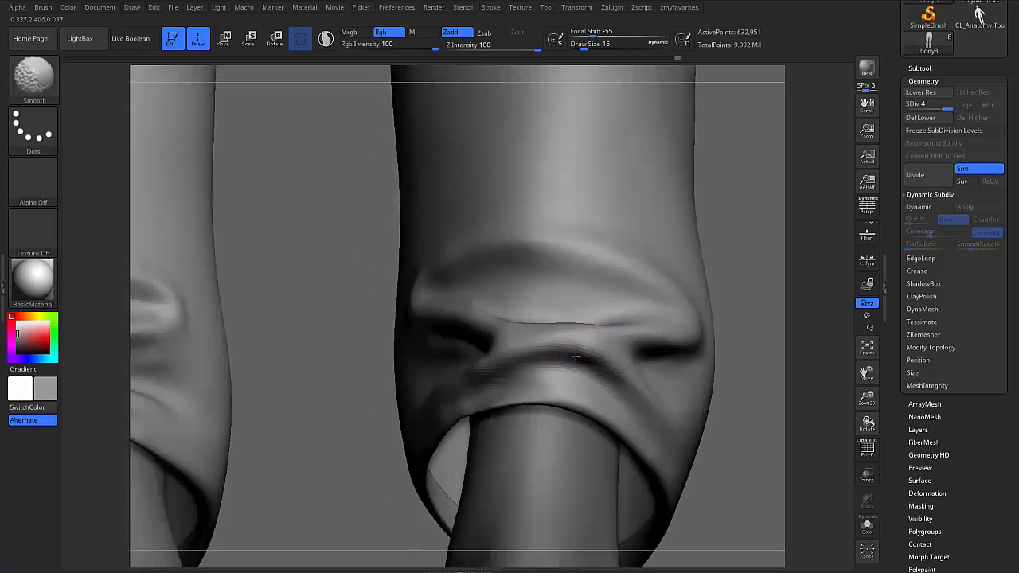
mouse_move(571, 371)
mouse_down()
mouse_move(535, 382)
mouse_move(579, 381)
mouse_up()
mouse_move(491, 386)
right_down()
mouse_move(593, 411)
mouse_move(583, 343)
mouse_move(485, 424)
right_up()
right_drag(655, 429, 594, 319)
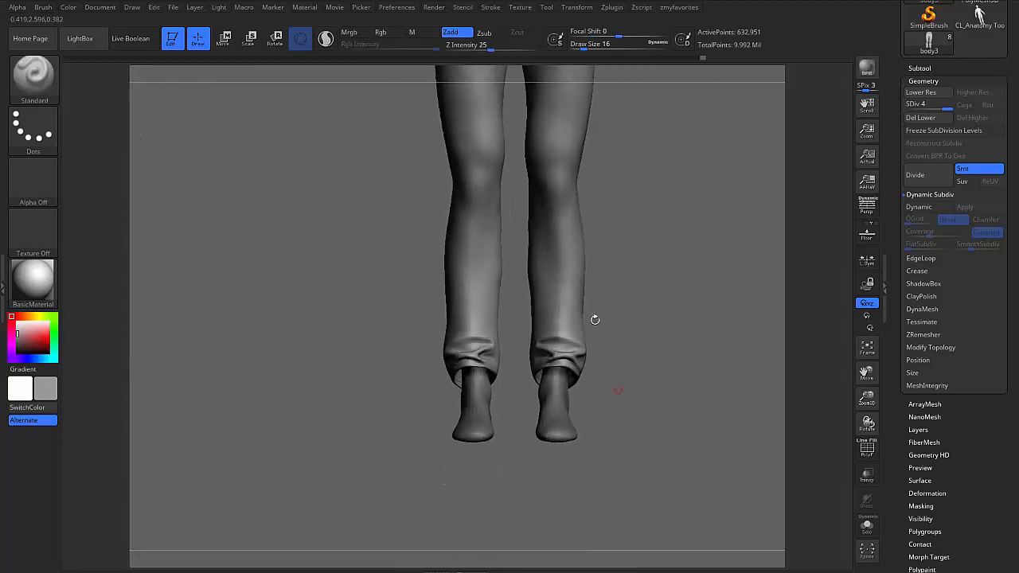
Smooth the side end of the zigzag fold and its diagonal groove at draw size 31
mouse_move(653, 359)
right_down()
mouse_move(690, 359)
mouse_move(651, 362)
mouse_move(674, 444)
mouse_move(573, 458)
right_up()
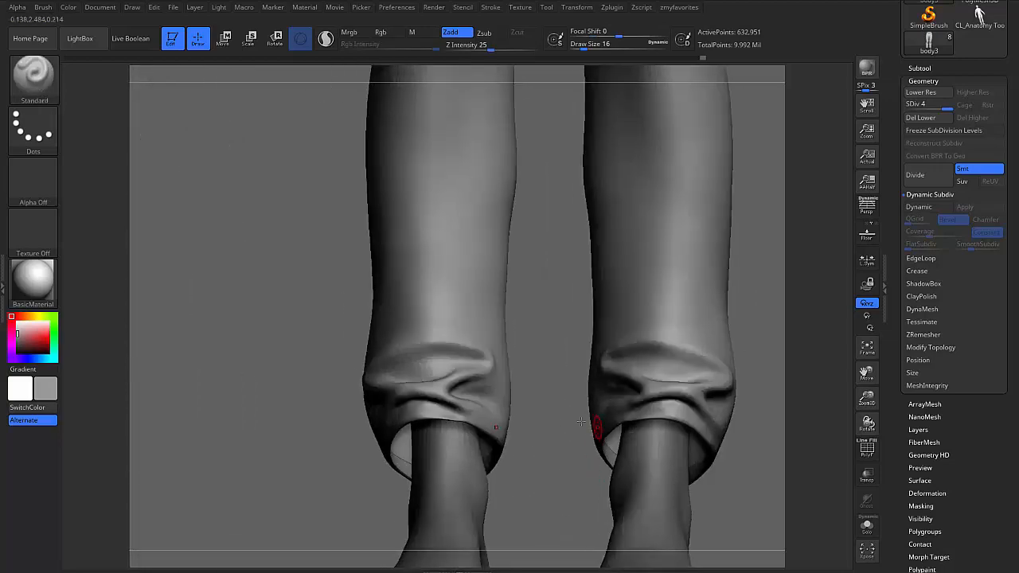
mouse_move(598, 425)
alt+right_down()
mouse_move(489, 444)
mouse_move(445, 470)
alt+right_up()
right_drag(446, 414, 512, 398)
key(s)
drag(499, 398, 504, 397)
key(shift)
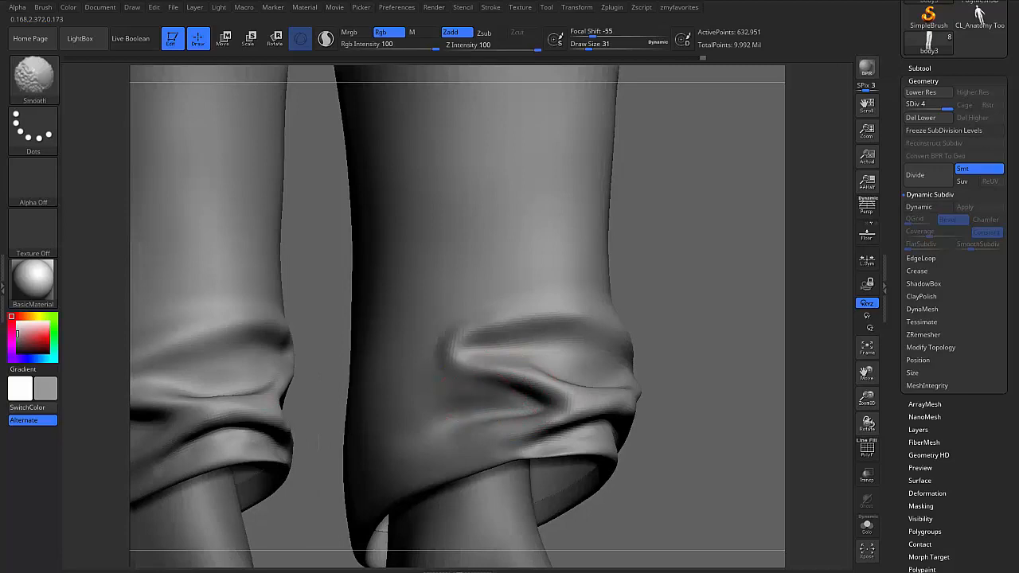
shift+drag(553, 371, 451, 353)
Step the mesh down to subdivision level 3 and set the draw size to 27
key(s)
key(s)
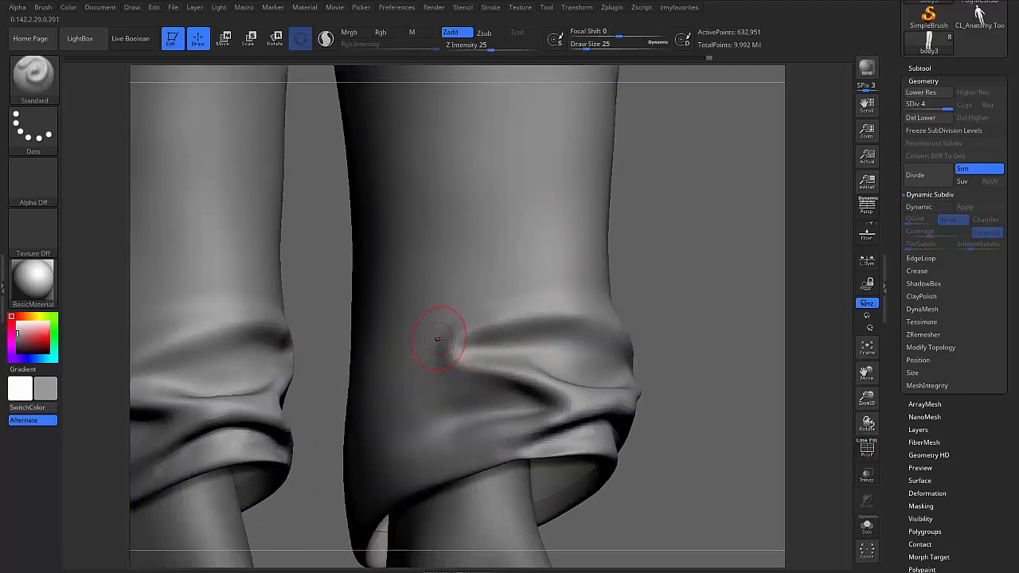
key(shift+d)
key(s)
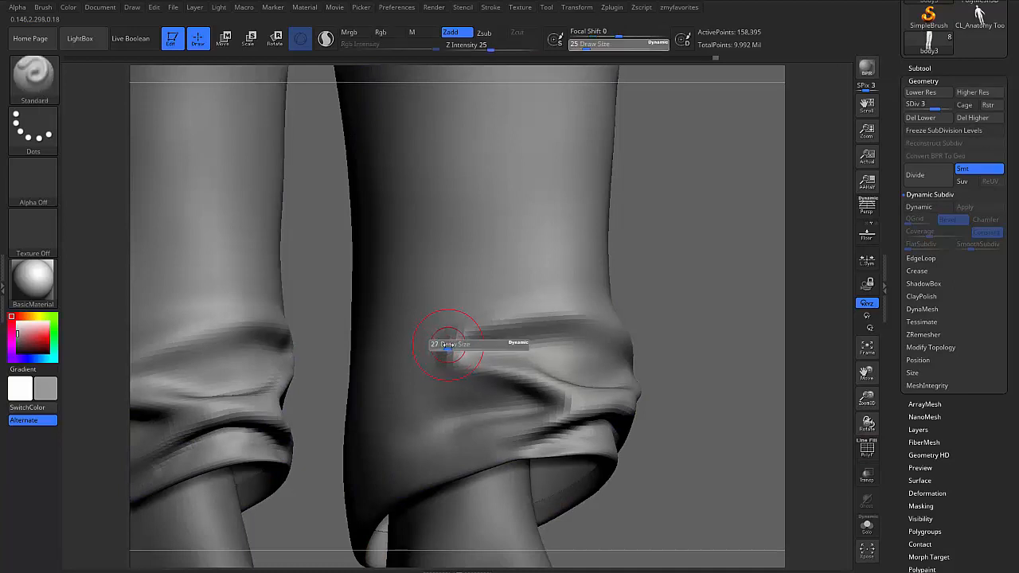
drag(449, 344, 448, 345)
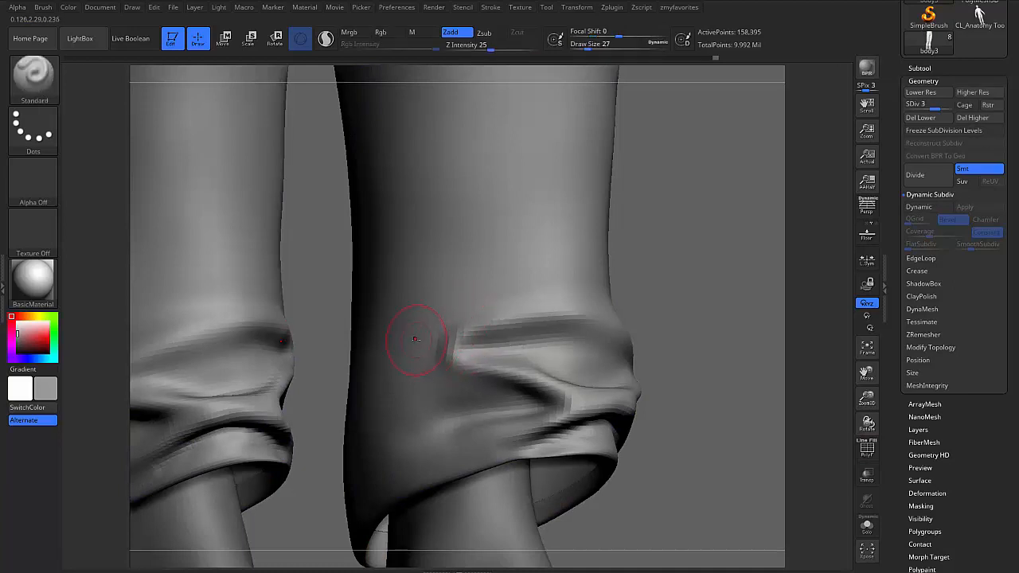
Reshape the horizontal fold above the cuff into a sagging curve using the Move brush at draw size 44
mouse_move(473, 302)
right_down()
mouse_move(491, 353)
mouse_move(588, 340)
right_up()
key(b)
key(m)
key(v)
key(s)
key(s)
mouse_move(588, 340)
mouse_down()
mouse_move(582, 366)
mouse_move(567, 375)
mouse_move(512, 358)
mouse_move(514, 371)
mouse_move(546, 361)
mouse_up()
key(s)
key(bracketright)
key(bracketright)
key(s)
key(s)
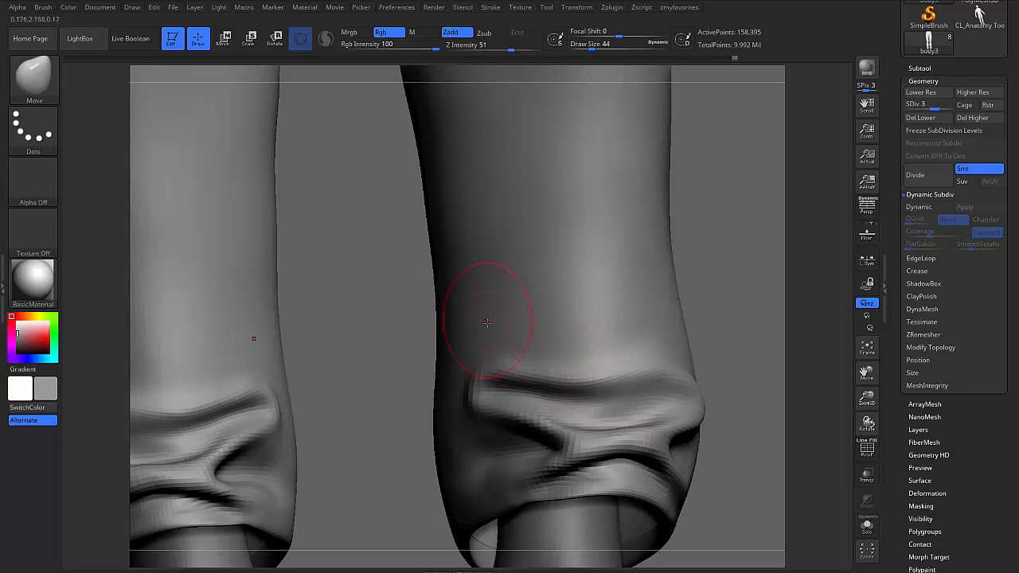
Raise a diagonal ridge above the horizontal fold with the Standard brush at draw size 31 and carve a dark groove beneath it
key(b)
key(s)
key(t)
key(s)
mouse_move(488, 296)
mouse_down()
mouse_move(479, 300)
mouse_move(562, 352)
mouse_up()
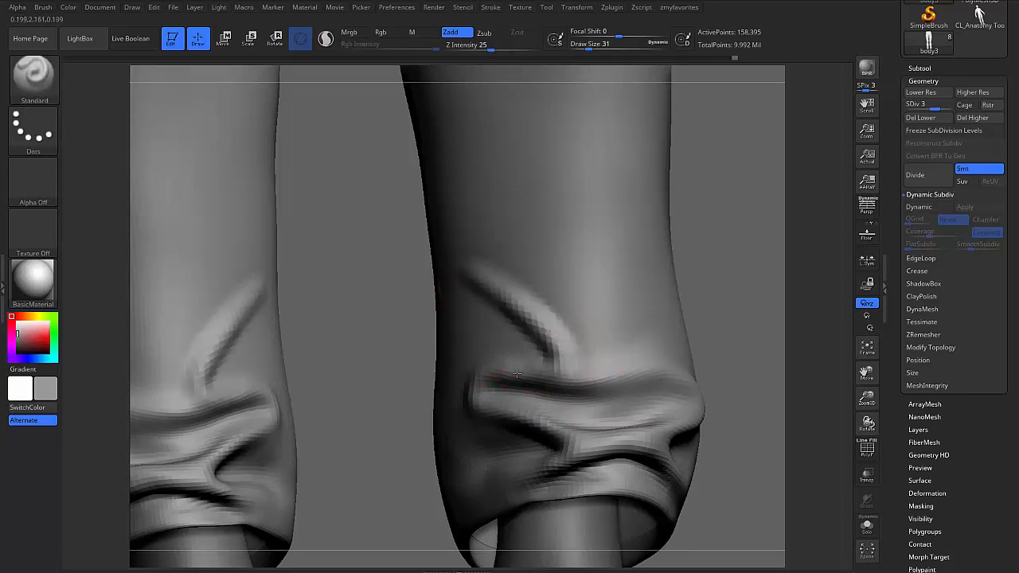
mouse_move(486, 276)
mouse_down()
mouse_move(558, 345)
mouse_move(541, 348)
mouse_up()
drag(482, 311, 535, 352)
right_drag(537, 353, 585, 350)
mouse_move(502, 355)
mouse_down()
mouse_move(454, 298)
mouse_move(446, 338)
mouse_move(469, 349)
mouse_move(441, 298)
mouse_move(444, 311)
mouse_move(485, 335)
mouse_up()
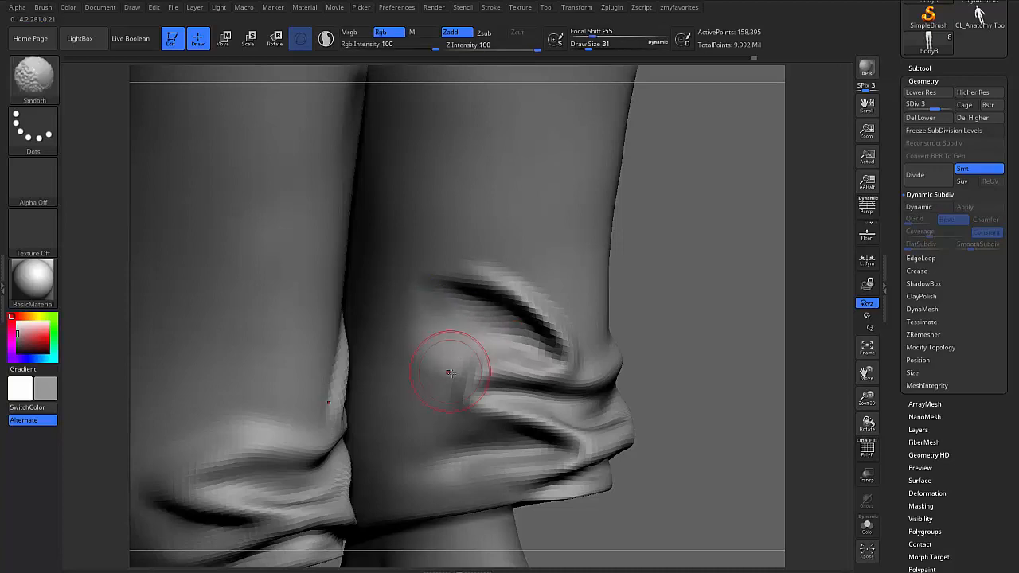
Extend the lower diagonal groove and its ridge farther around the side of the leg, and smooth the transition
mouse_move(450, 372)
mouse_down()
mouse_move(455, 386)
mouse_move(410, 383)
mouse_move(473, 373)
mouse_up()
mouse_move(399, 386)
mouse_down()
mouse_move(446, 379)
mouse_move(388, 379)
mouse_up()
shift+drag(457, 404, 459, 372)
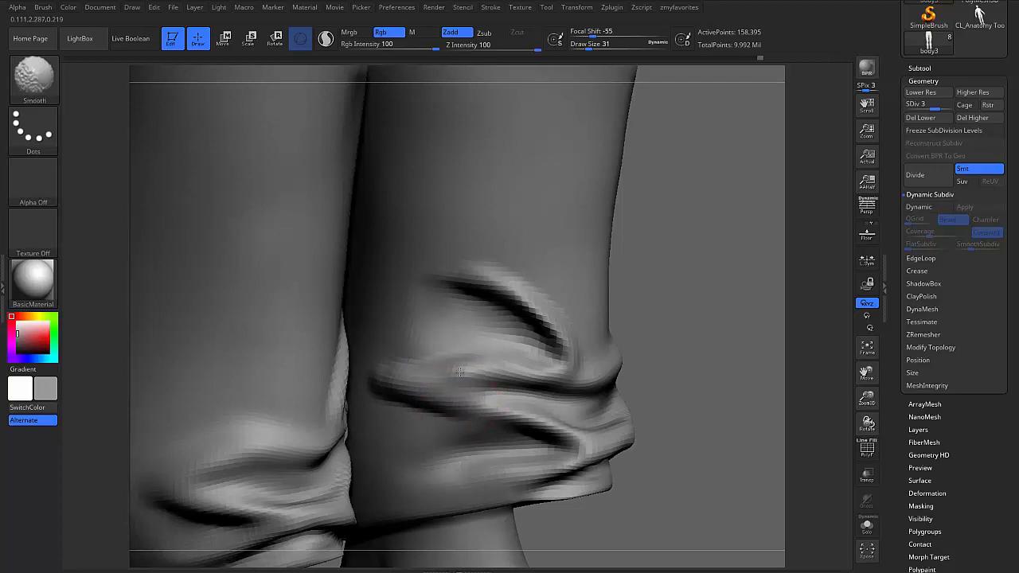
mouse_move(375, 370)
shift+mouse_down()
mouse_move(455, 430)
mouse_move(510, 438)
mouse_move(432, 425)
mouse_move(455, 441)
shift+mouse_up()
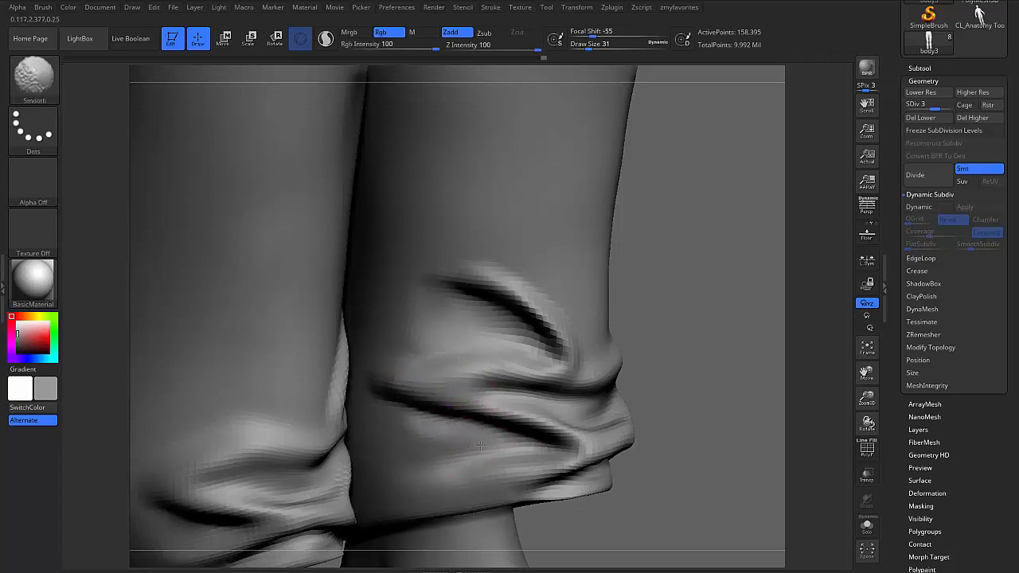
Sharpen the narrow ridge between the two lower grooves with the Standard brush at draw size 13
mouse_move(456, 441)
alt+right_down()
mouse_move(423, 374)
mouse_move(478, 291)
mouse_move(459, 236)
alt+right_up()
key(s)
mouse_move(460, 235)
mouse_down()
mouse_move(405, 278)
mouse_move(436, 234)
mouse_move(447, 256)
mouse_move(435, 250)
mouse_move(428, 287)
mouse_move(438, 231)
mouse_move(455, 306)
mouse_move(441, 233)
mouse_up()
key(ctrl+z)
key(s)
key(s)
drag(465, 277, 613, 287)
Build up the cloth where the two lower grooves converge at draw size 23 and smooth the rounded fold end
key(s)
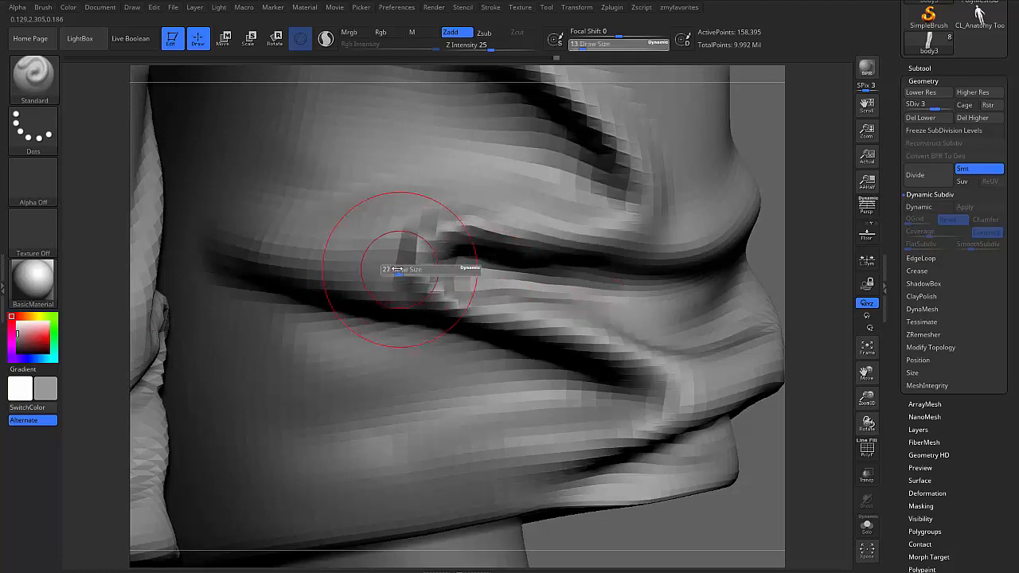
drag(397, 271, 401, 270)
mouse_move(399, 247)
mouse_down()
mouse_move(370, 285)
mouse_move(410, 243)
mouse_move(373, 268)
mouse_move(405, 277)
mouse_move(405, 245)
mouse_move(361, 254)
mouse_up()
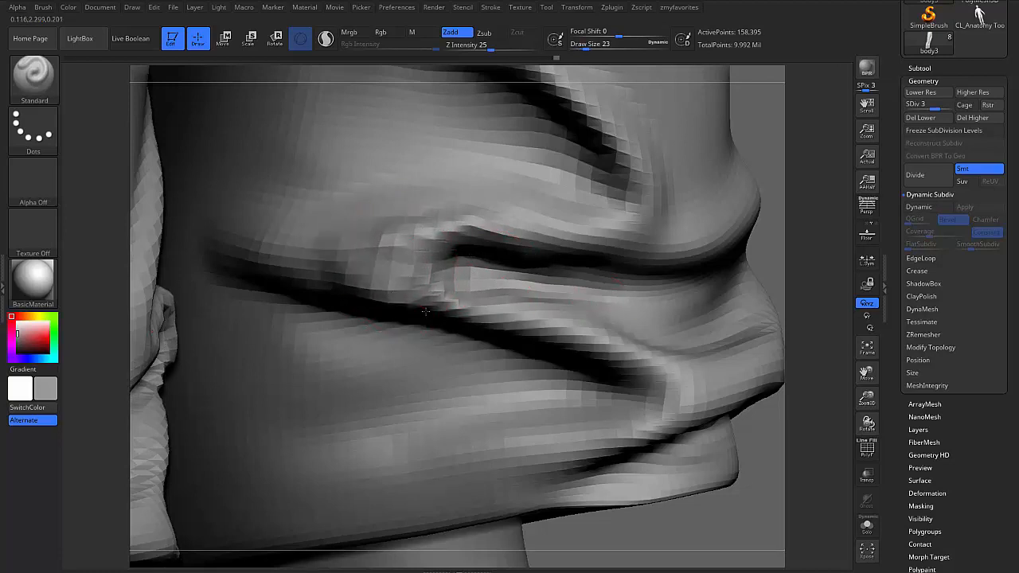
drag(426, 311, 446, 318)
shift+drag(381, 296, 394, 280)
shift+drag(366, 248, 458, 233)
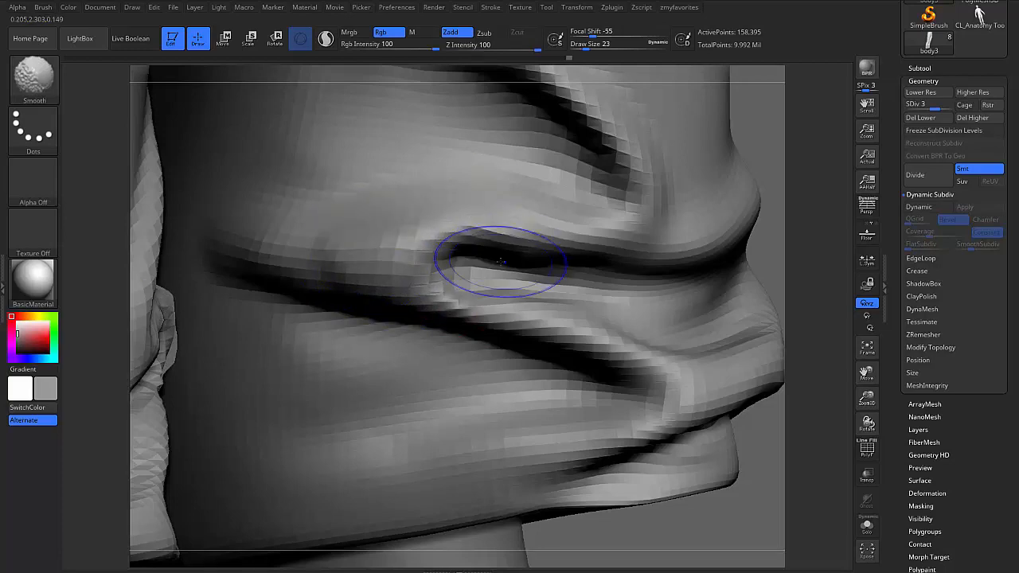
Soften the inner groove and its ridge, and smooth the fold end into the side of the leg at draw size 29
drag(486, 265, 561, 277)
right_drag(562, 276, 491, 255)
shift+drag(491, 255, 612, 284)
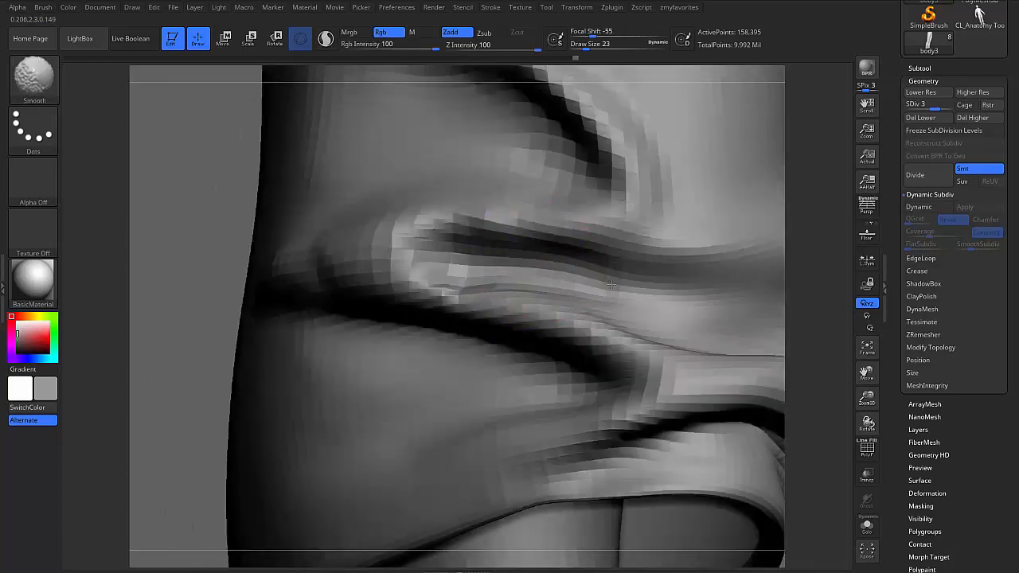
mouse_move(612, 284)
right_down()
mouse_move(546, 286)
mouse_move(536, 325)
right_up()
mouse_move(655, 348)
right_down()
mouse_move(498, 313)
mouse_move(510, 350)
mouse_move(473, 230)
mouse_move(485, 223)
mouse_move(487, 167)
mouse_move(512, 307)
right_up()
key(s)
drag(518, 268, 514, 267)
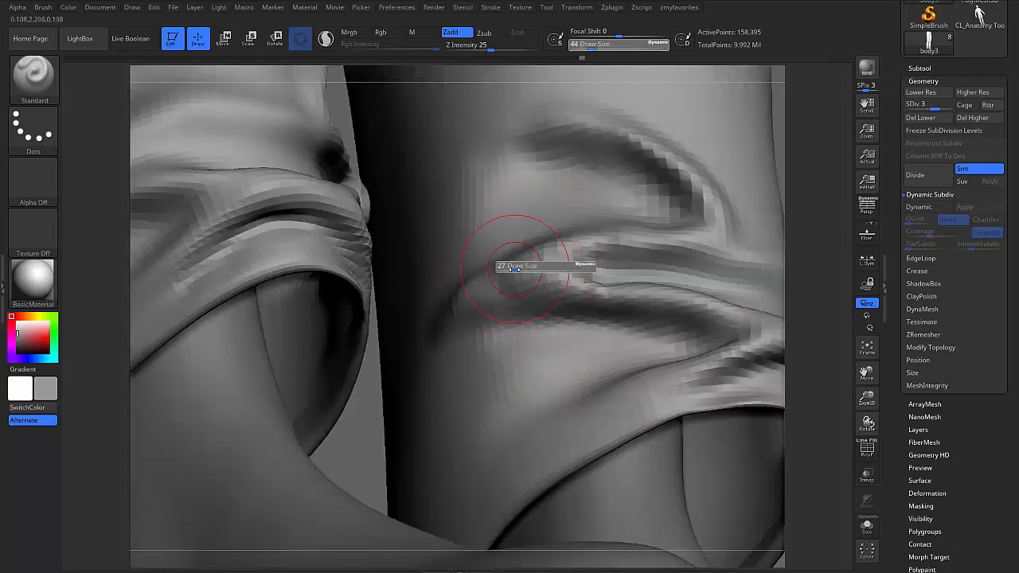
shift+drag(453, 310, 472, 259)
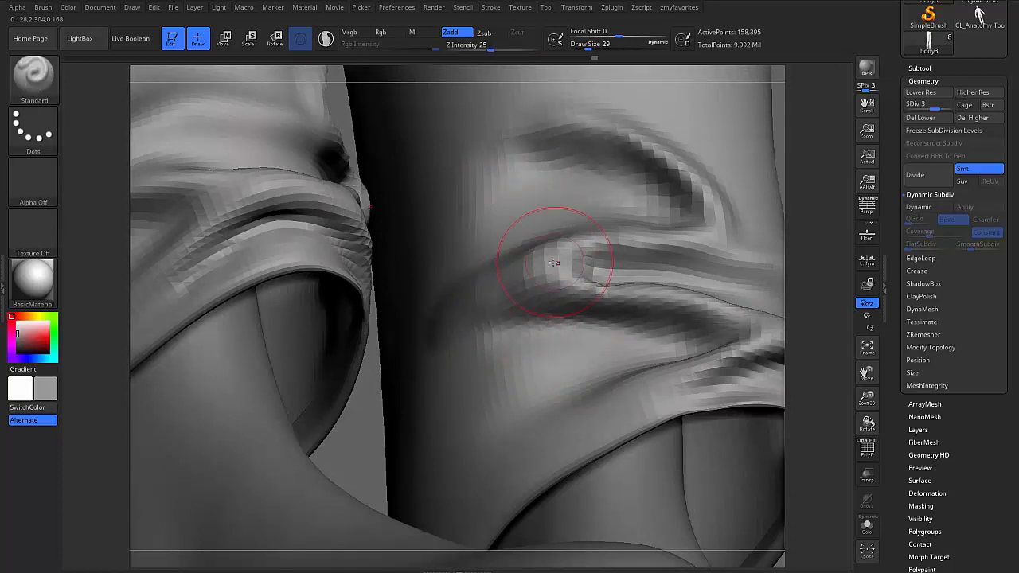
key(b)
key(m)
key(v)
drag(546, 261, 543, 253)
key(shift)
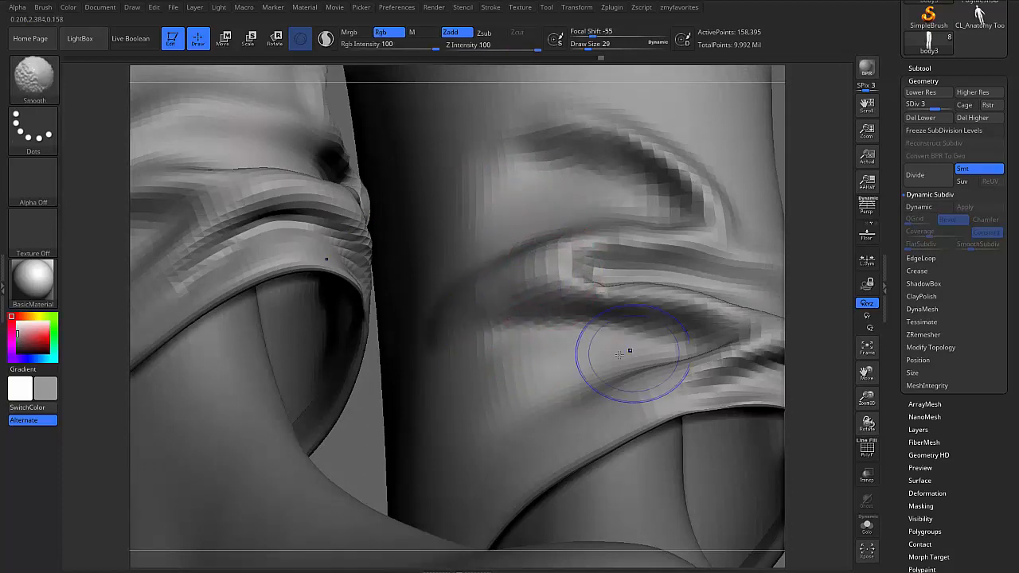
key(ctrl+z)
key(b)
key(d)
key(s)
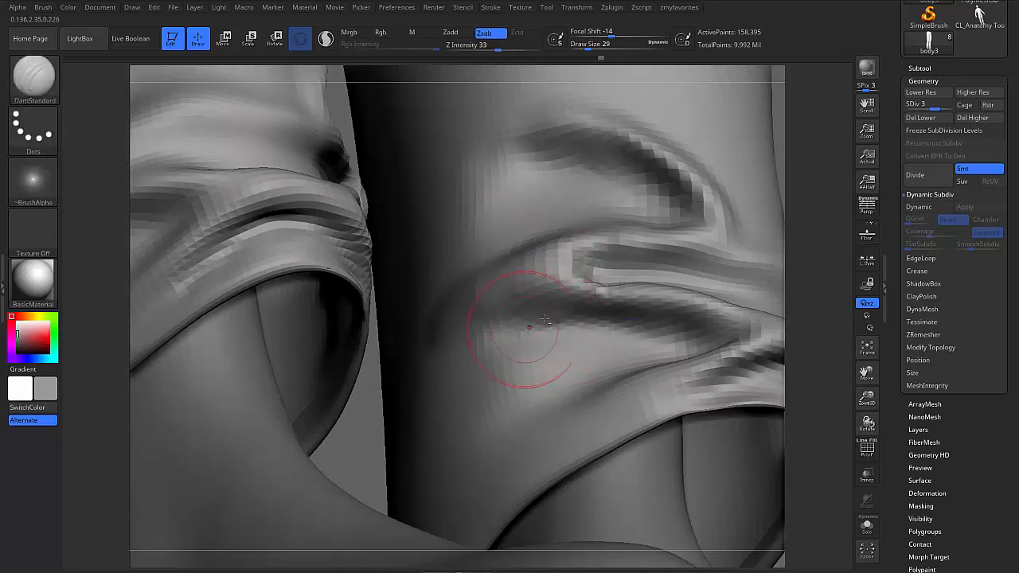
key(ctrl+z)
Deepen the groove beneath the pinched fold with the Standard brush at draw size 29
key(b)
key(s)
key(t)
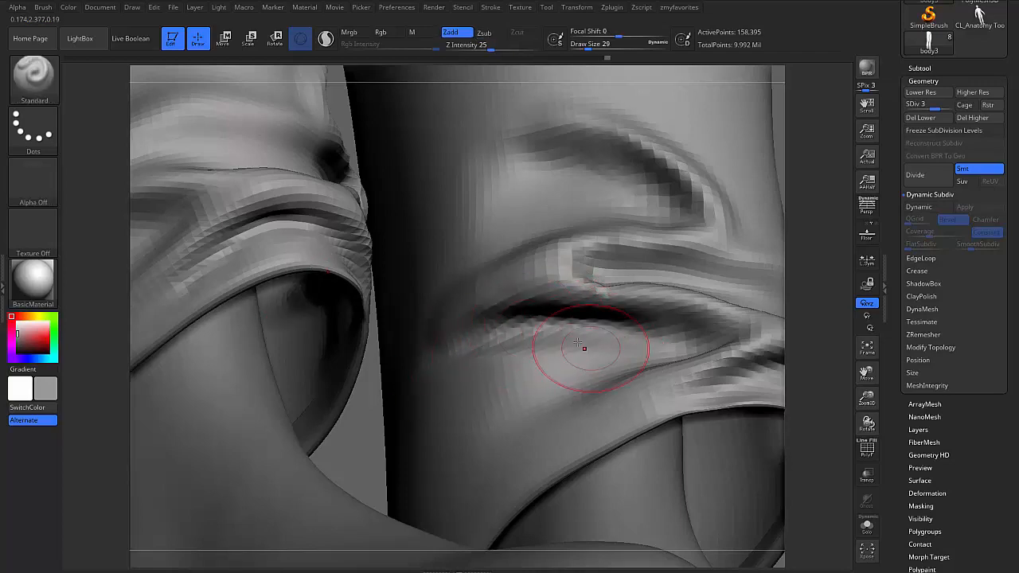
mouse_move(578, 342)
right_down()
mouse_move(573, 383)
mouse_move(623, 267)
right_up()
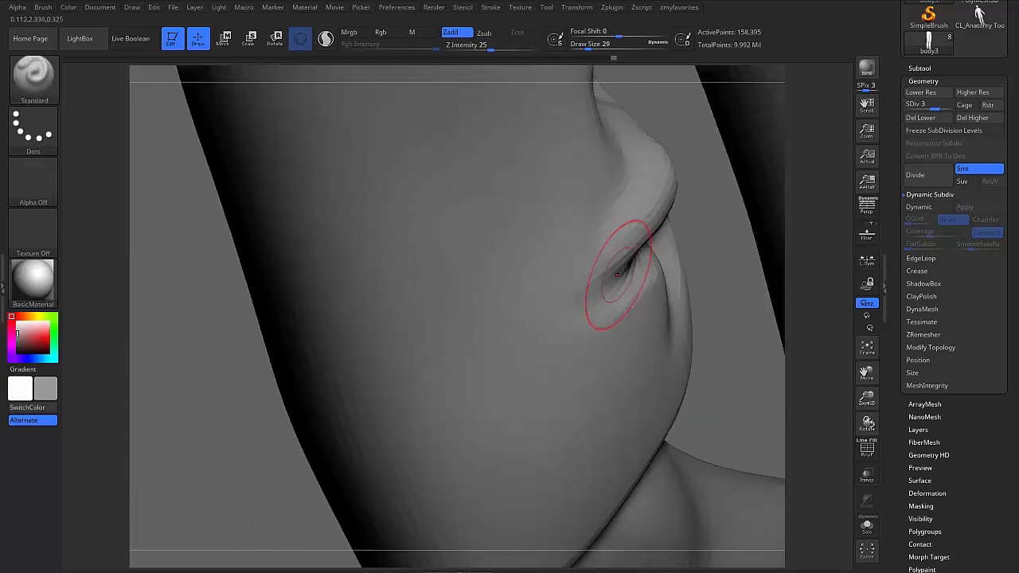
Raise a long diagonal ridge that continues the fold around the side of the leg, and blend it into the existing fold
drag(641, 217, 466, 386)
mouse_move(640, 232)
mouse_down()
mouse_move(462, 406)
mouse_move(492, 388)
mouse_up()
right_drag(640, 261, 657, 163)
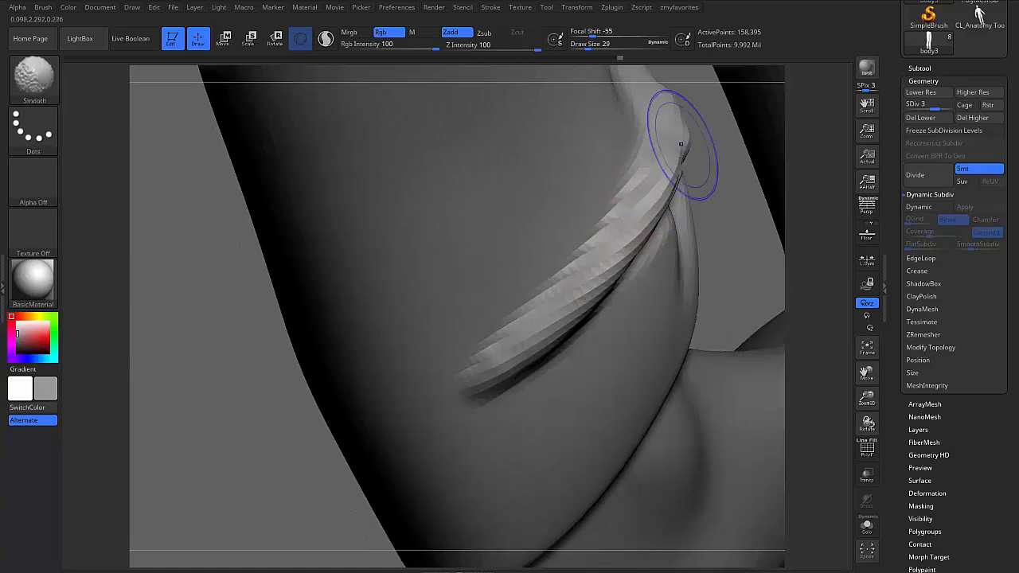
shift+drag(683, 141, 669, 200)
right_drag(641, 259, 548, 233)
shift+drag(583, 168, 639, 135)
mouse_move(598, 266)
right_down()
mouse_move(678, 204)
mouse_move(699, 213)
right_up()
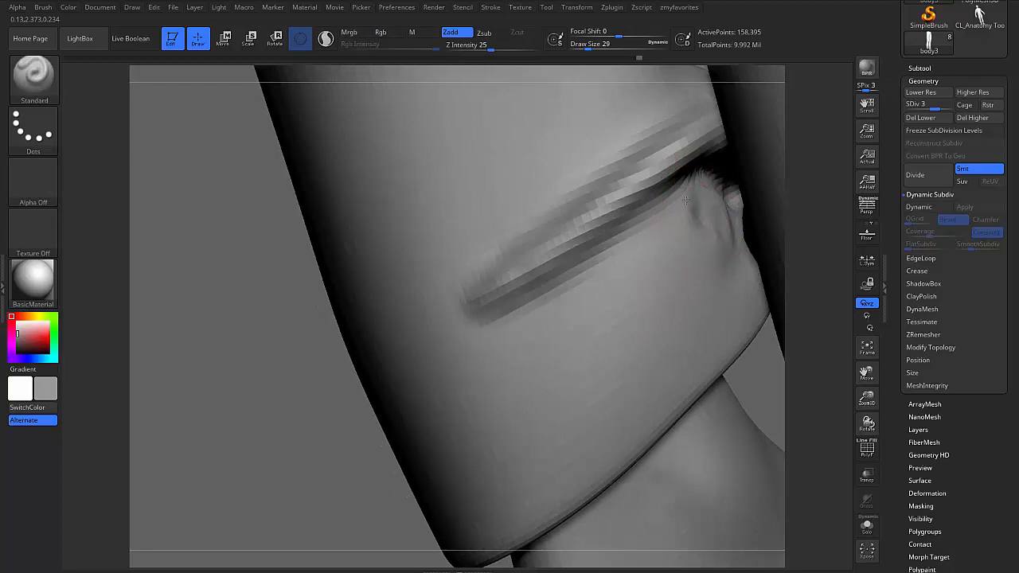
mouse_move(686, 201)
mouse_down()
mouse_move(682, 239)
mouse_move(701, 224)
mouse_up()
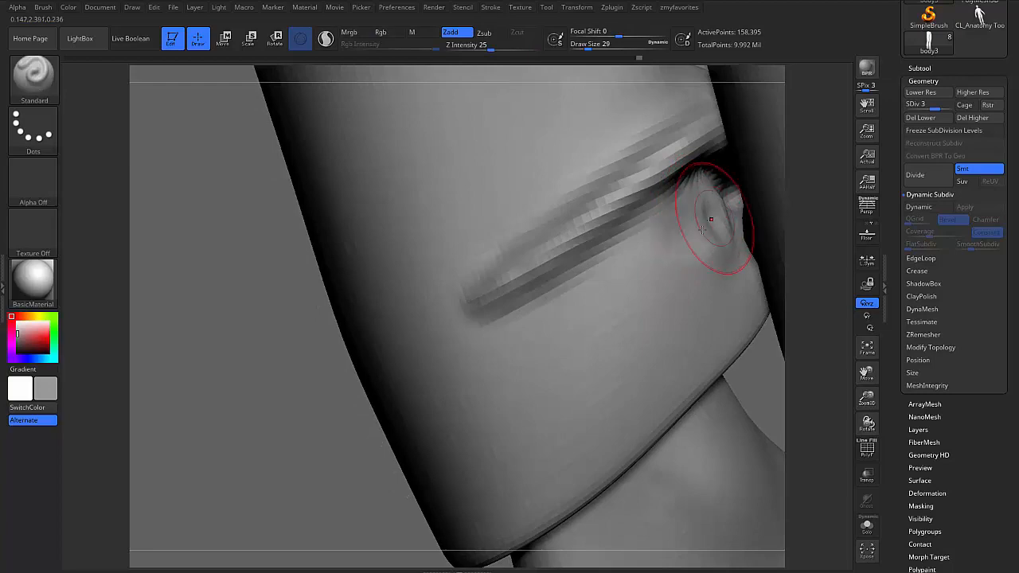
mouse_move(711, 219)
right_down()
mouse_move(740, 220)
mouse_move(603, 295)
mouse_move(632, 296)
right_up()
key(shift)
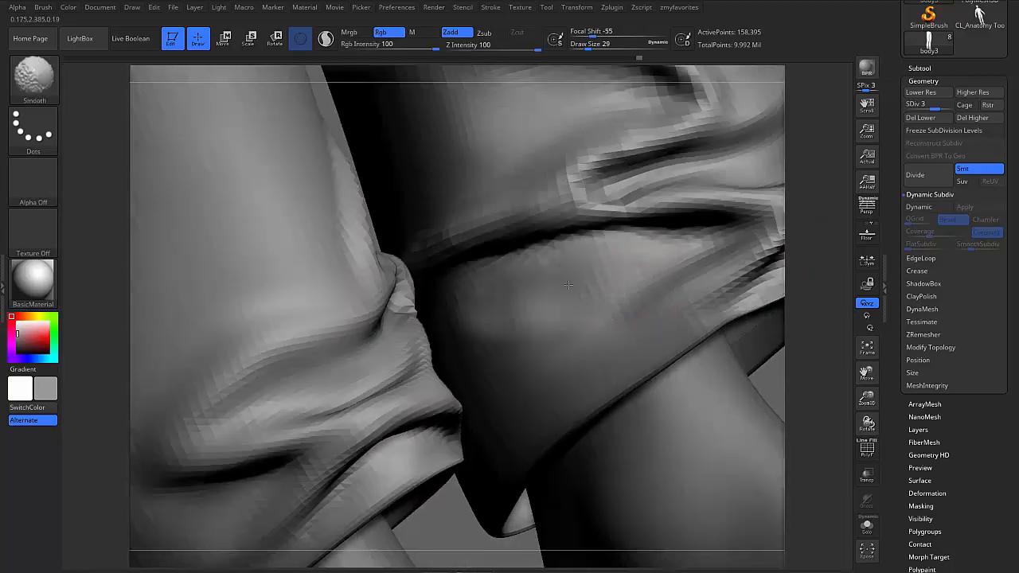
Add a subtle diagonal fold on the cloth between the deep groove and the cuff at draw size 23, and smooth it
key(s)
drag(639, 294, 633, 293)
mouse_move(527, 337)
mouse_down()
mouse_move(750, 241)
mouse_move(621, 318)
mouse_up()
mouse_move(555, 356)
shift+mouse_down()
mouse_move(573, 335)
mouse_move(626, 321)
shift+mouse_up()
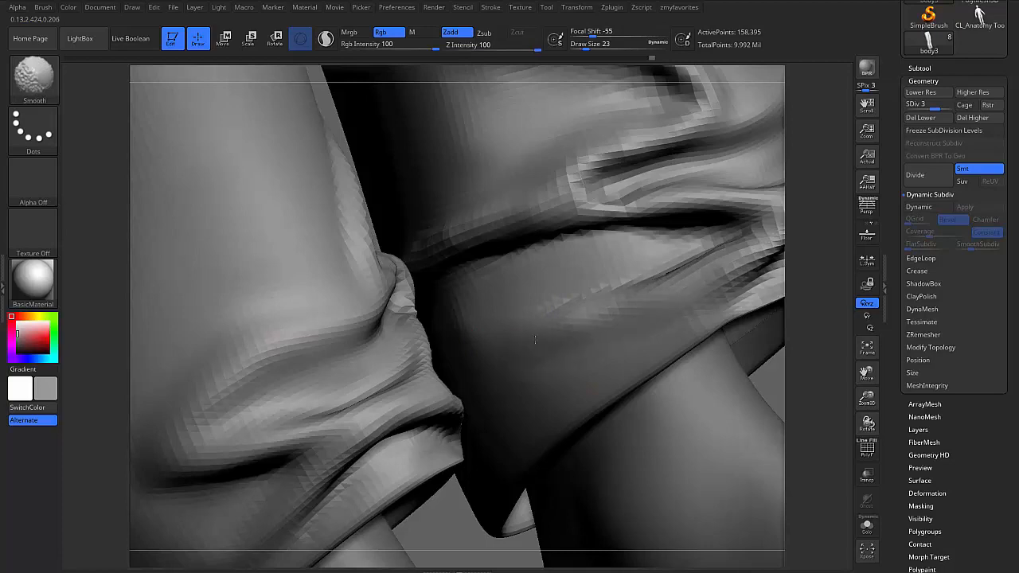
shift+drag(535, 340, 597, 293)
right_drag(568, 300, 589, 316)
Carve a shallow groove above the subtle cuff fold and smooth its transition
mouse_move(613, 271)
alt+mouse_down()
mouse_move(517, 305)
mouse_move(665, 244)
alt+mouse_up()
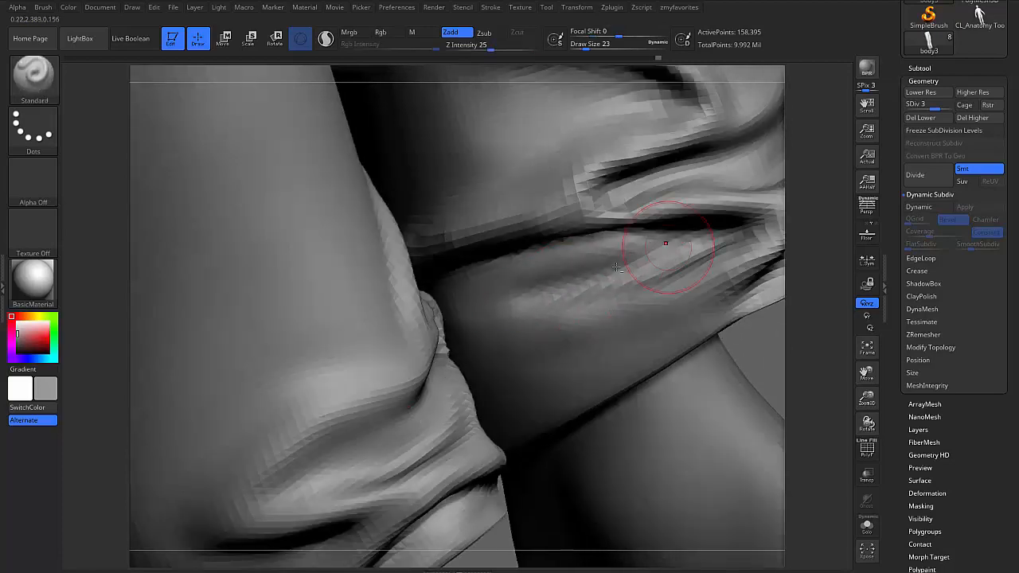
mouse_move(518, 293)
alt+mouse_down()
mouse_move(642, 247)
mouse_move(632, 248)
alt+mouse_up()
right_drag(606, 278, 550, 259)
mouse_move(597, 281)
shift+mouse_down()
mouse_move(541, 259)
mouse_move(670, 219)
shift+mouse_up()
right_drag(670, 220, 593, 243)
key(b)
key(m)
key(v)
key(bracketleft)
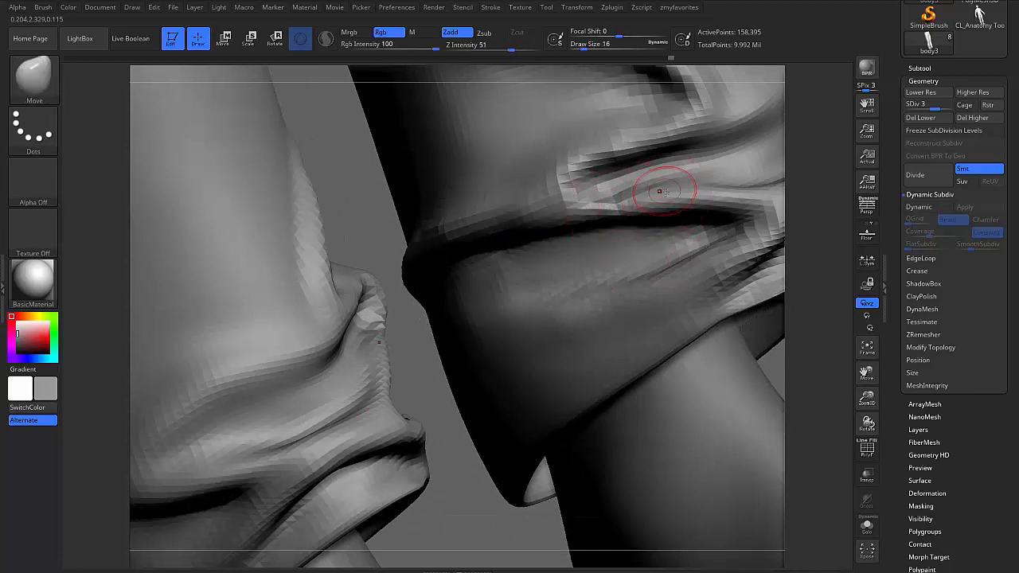
key(bracketright)
key(s)
click(628, 182)
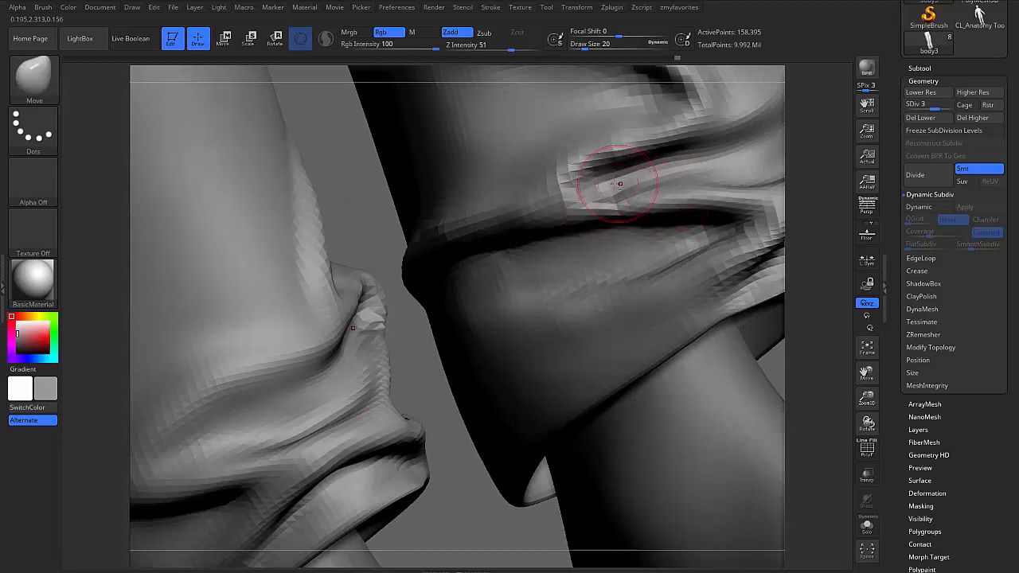
drag(619, 184, 649, 180)
key(ctrl+z)
key(b)
key(d)
key(s)
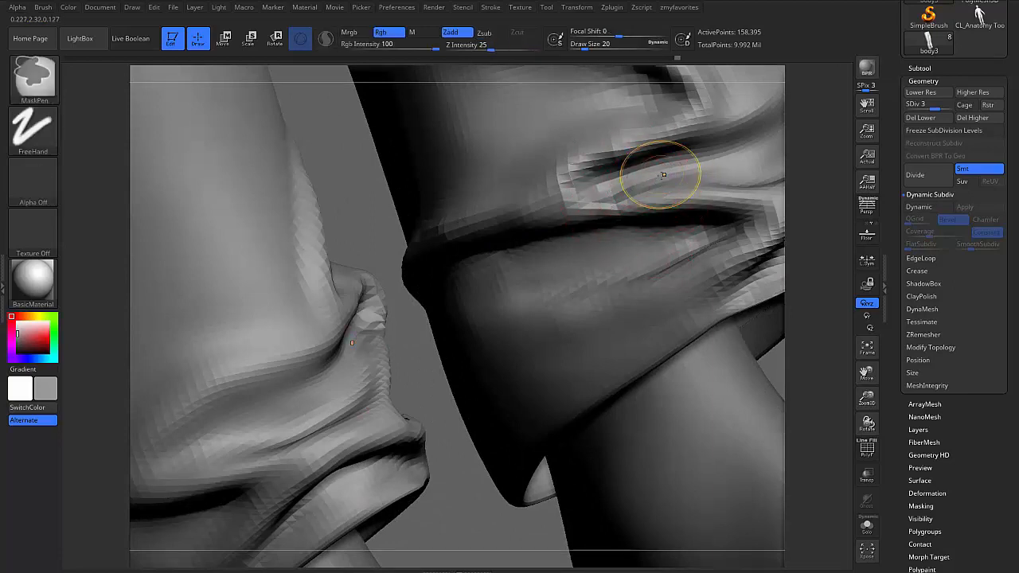
Define the ridge between the two converging grooves with the Standard brush at draw size 20
key(b)
key(s)
key(t)
mouse_move(626, 187)
mouse_down()
mouse_move(736, 161)
mouse_move(719, 164)
mouse_move(725, 176)
mouse_up()
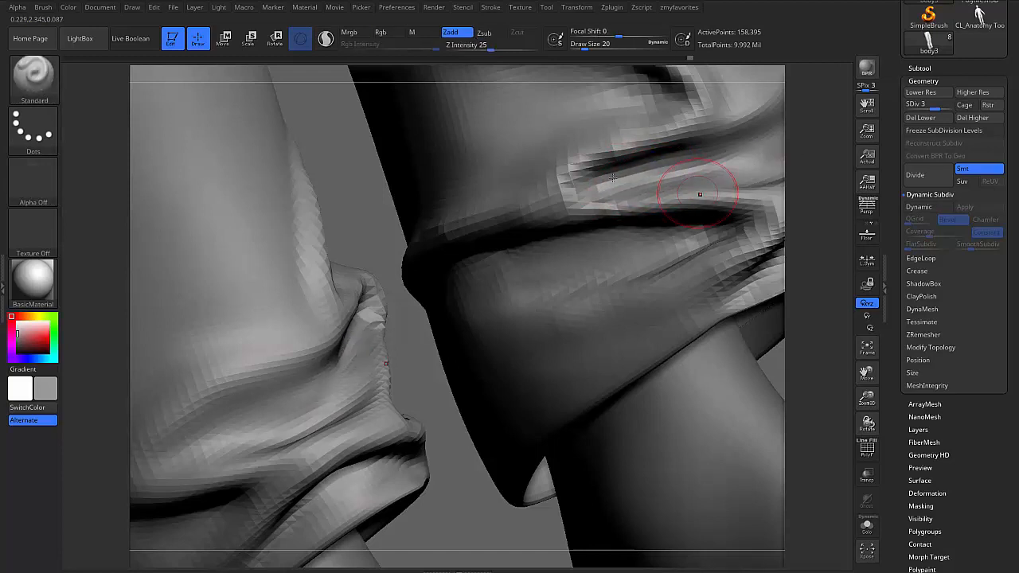
Reshape the pinched fold end on the inner side of the leg with the Move brush at draw size 16
ctrl+right_drag(701, 196, 457, 359)
mouse_move(457, 359)
shift+mouse_down()
mouse_move(414, 382)
mouse_move(406, 366)
shift+mouse_up()
ctrl+right_drag(406, 366, 578, 298)
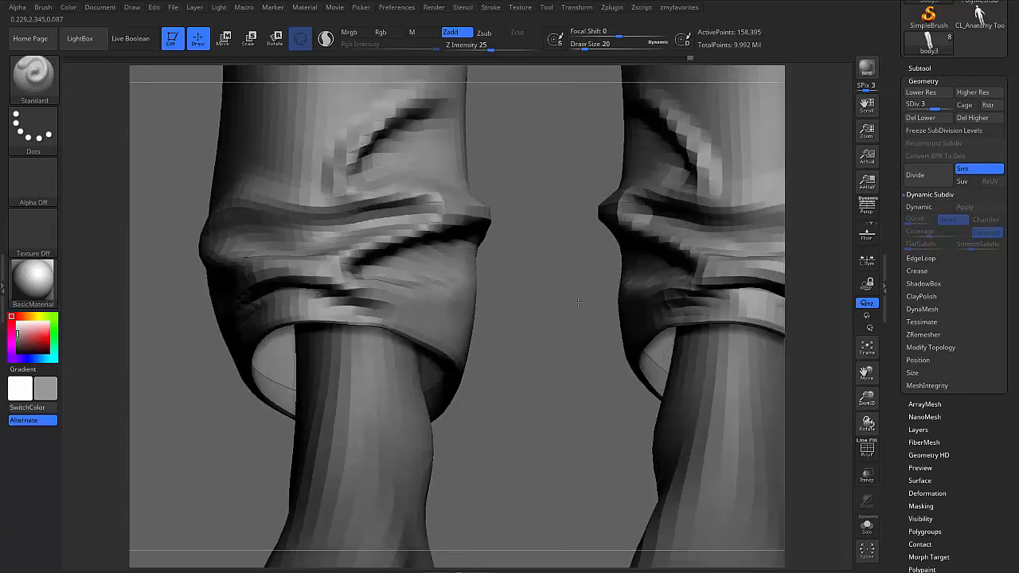
drag(578, 298, 384, 252)
key(s)
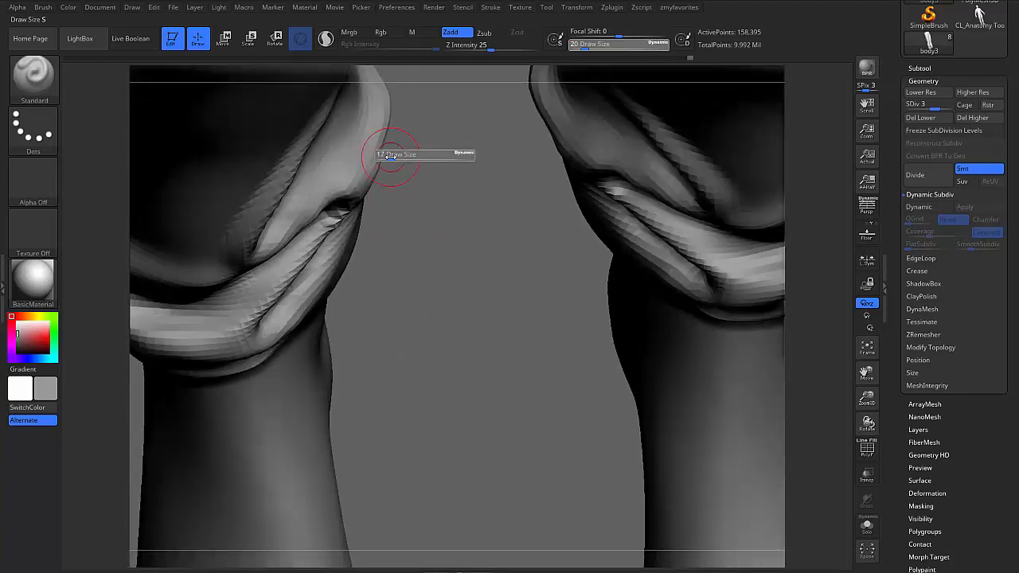
drag(387, 156, 389, 126)
key(s)
key(b)
key(m)
key(v)
drag(329, 236, 327, 196)
key(s)
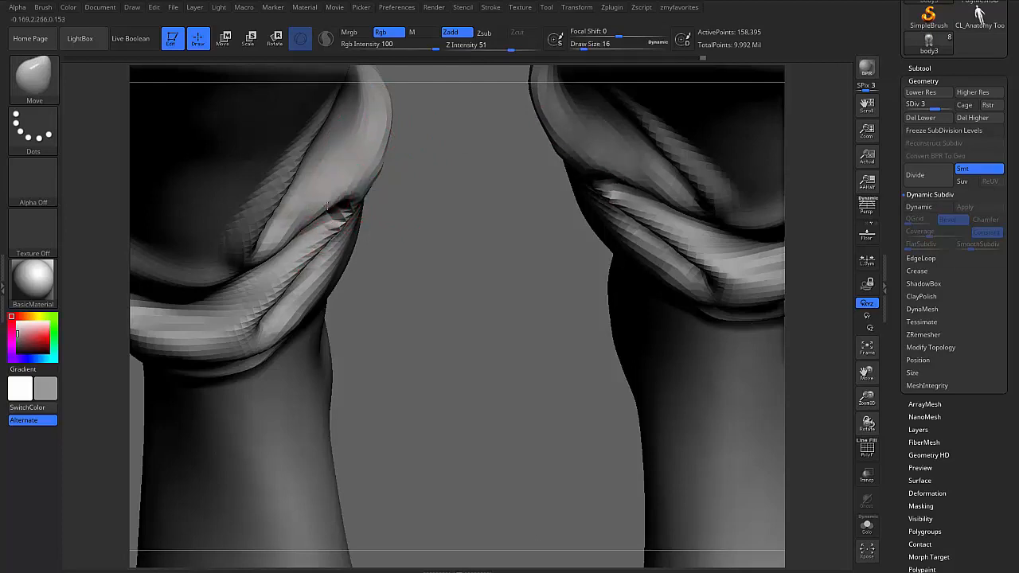
drag(305, 221, 337, 193)
key(s)
Refine the inner leg folds with the Move brush at draw size 22 and the Standard brush at draw size 27
mouse_move(335, 247)
mouse_down()
mouse_move(368, 263)
mouse_move(391, 244)
mouse_move(460, 260)
mouse_move(437, 275)
mouse_up()
key(s)
drag(415, 292, 401, 293)
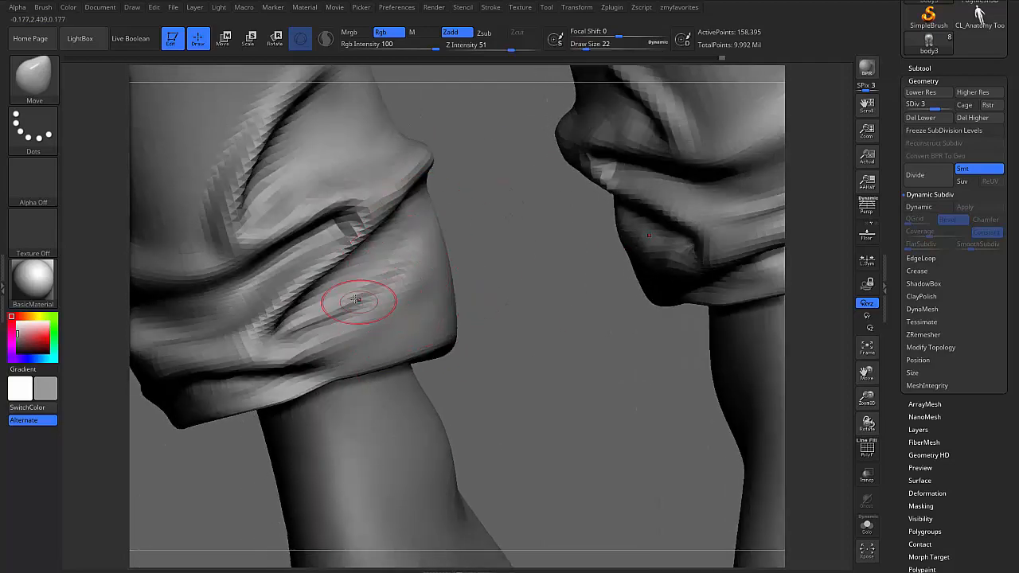
key(shift)
mouse_move(478, 205)
mouse_down()
mouse_move(494, 209)
mouse_move(478, 171)
mouse_up()
key(s)
drag(393, 211, 395, 209)
key(b)
key(s)
key(t)
alt+drag(509, 207, 541, 191)
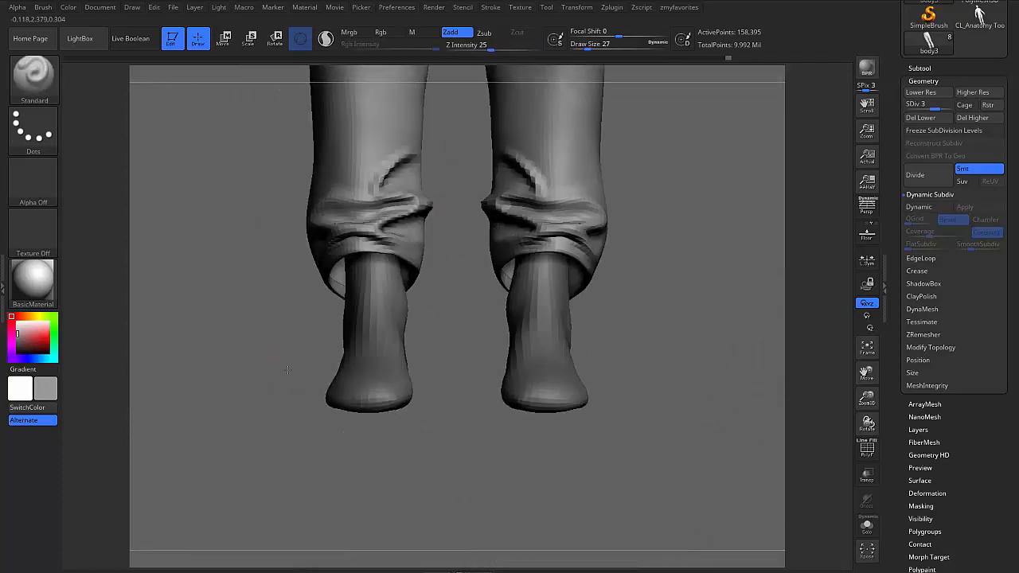
Step up to subdivision level 4, build up cloth beside the upper diagonal groove with ClayBuildup at draw size 44, and smooth it
key(d)
mouse_move(466, 361)
alt+mouse_down()
mouse_move(472, 370)
mouse_move(586, 323)
mouse_move(441, 344)
mouse_move(465, 237)
mouse_move(452, 250)
mouse_move(470, 269)
alt+mouse_up()
key(s)
key(b)
key(m)
key(v)
key(b)
key(c)
key(b)
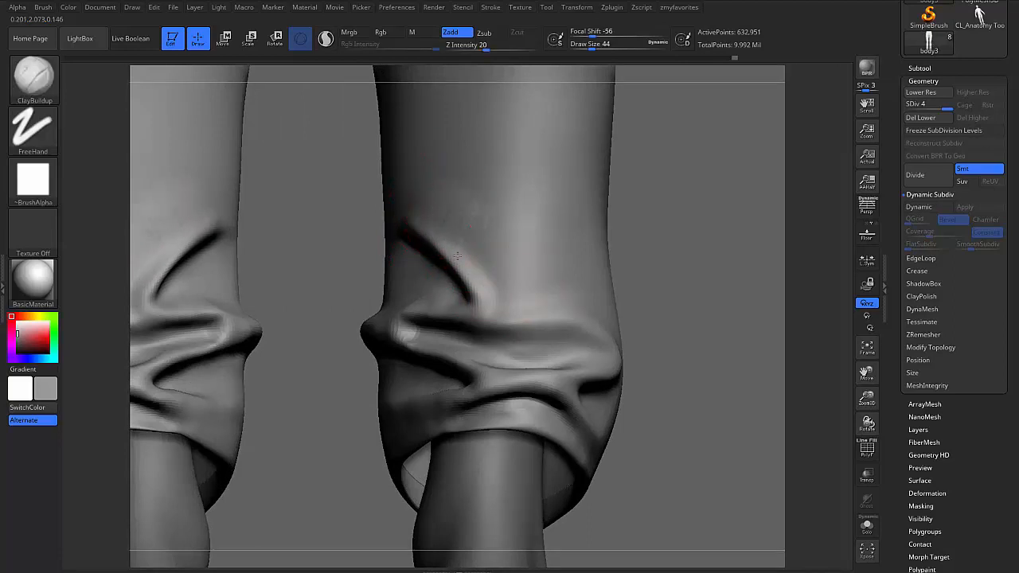
drag(451, 217, 500, 289)
drag(470, 215, 516, 279)
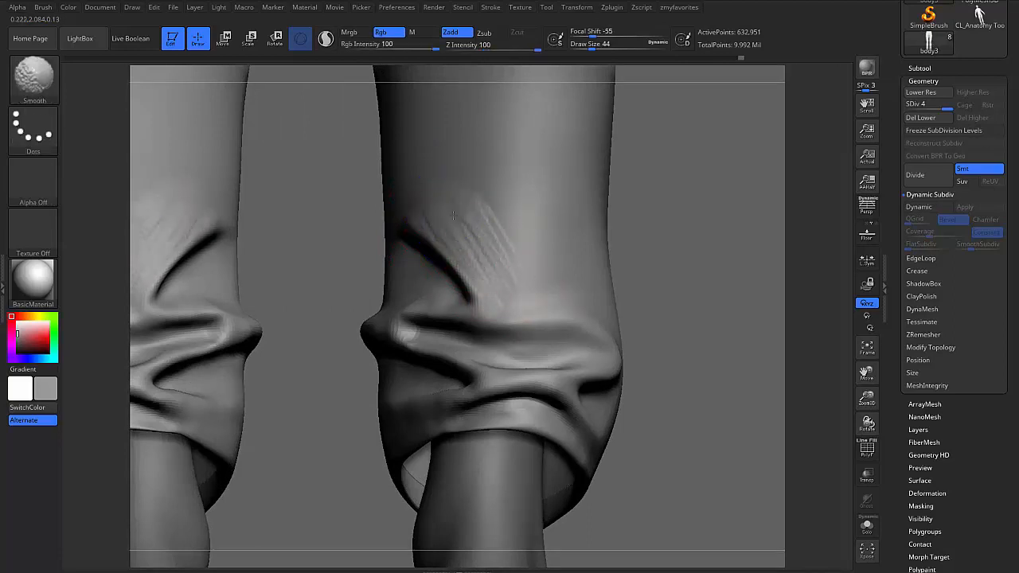
shift+drag(438, 242, 476, 295)
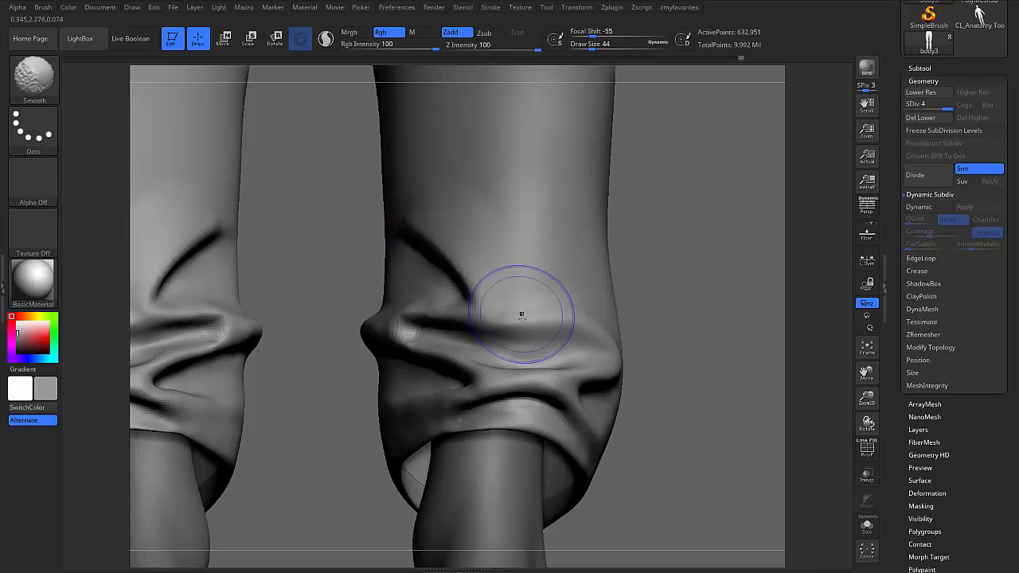
Fill out the area above the horizontal fold with ClayBuildup at draw size 35 and smooth the strokes
right_drag(520, 314, 476, 283)
key(s)
drag(476, 284, 469, 281)
mouse_move(469, 282)
right_down()
mouse_move(488, 295)
mouse_move(441, 293)
mouse_move(459, 281)
right_up()
key(s)
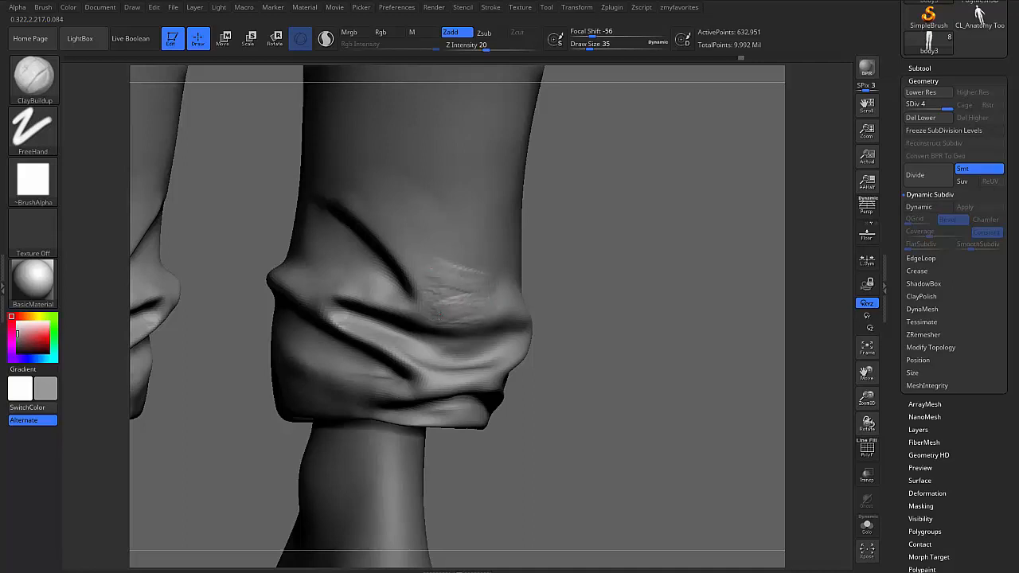
shift+drag(461, 301, 487, 294)
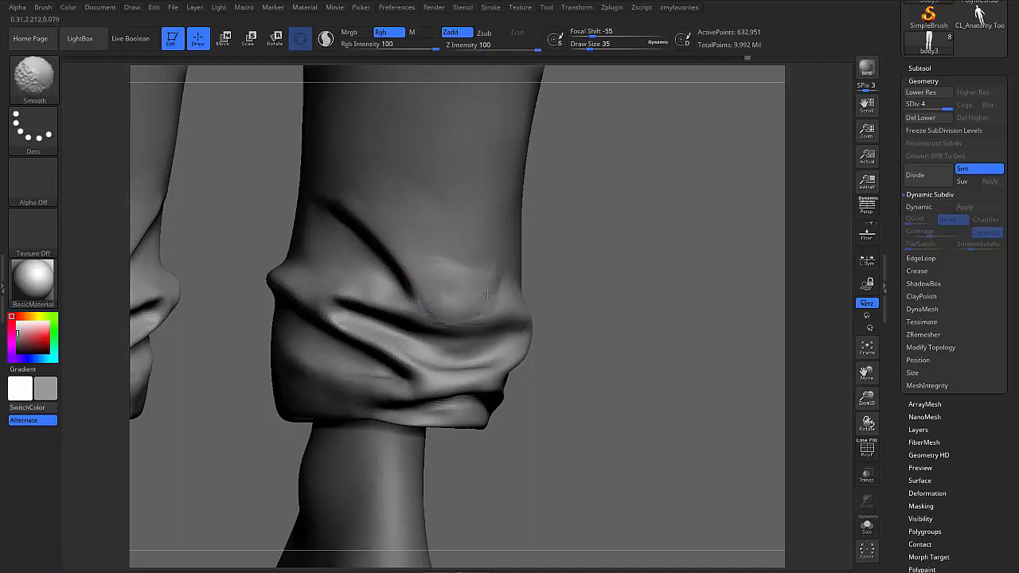
Raise an opposing diagonal fold on the outer side above the horizontal fold with the Standard brush at draw size 35, and smooth it
mouse_move(440, 276)
right_down()
mouse_move(507, 266)
mouse_move(519, 237)
right_up()
key(s)
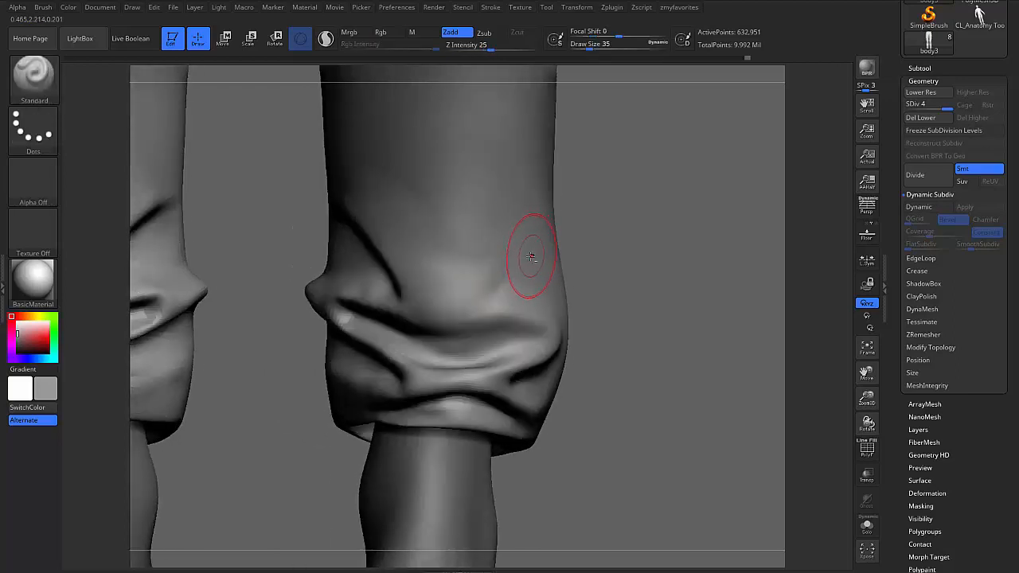
shift+drag(468, 310, 471, 286)
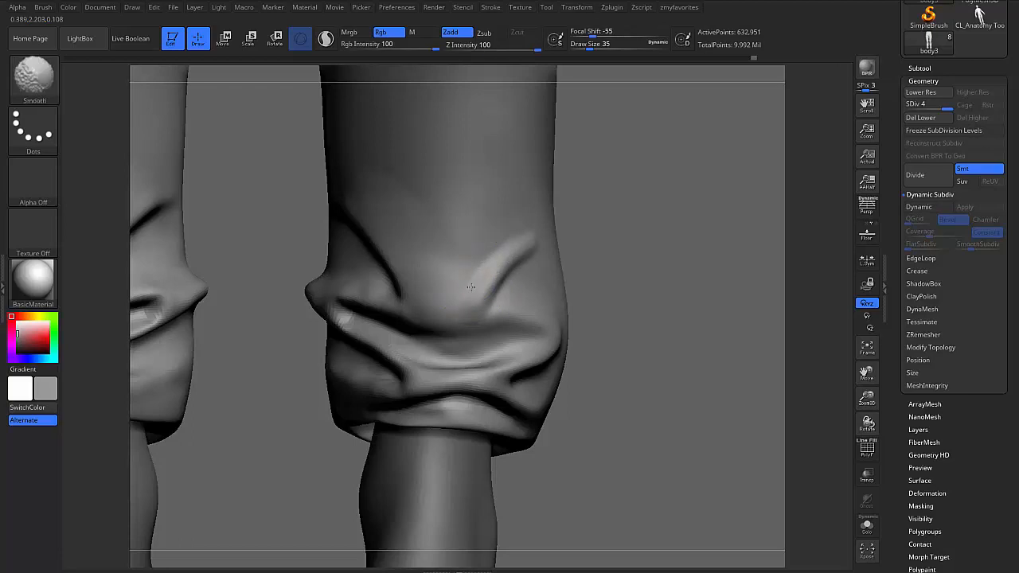
shift+drag(521, 243, 523, 237)
right_drag(522, 237, 530, 259)
mouse_move(531, 259)
mouse_down()
mouse_move(548, 290)
mouse_move(520, 261)
mouse_up()
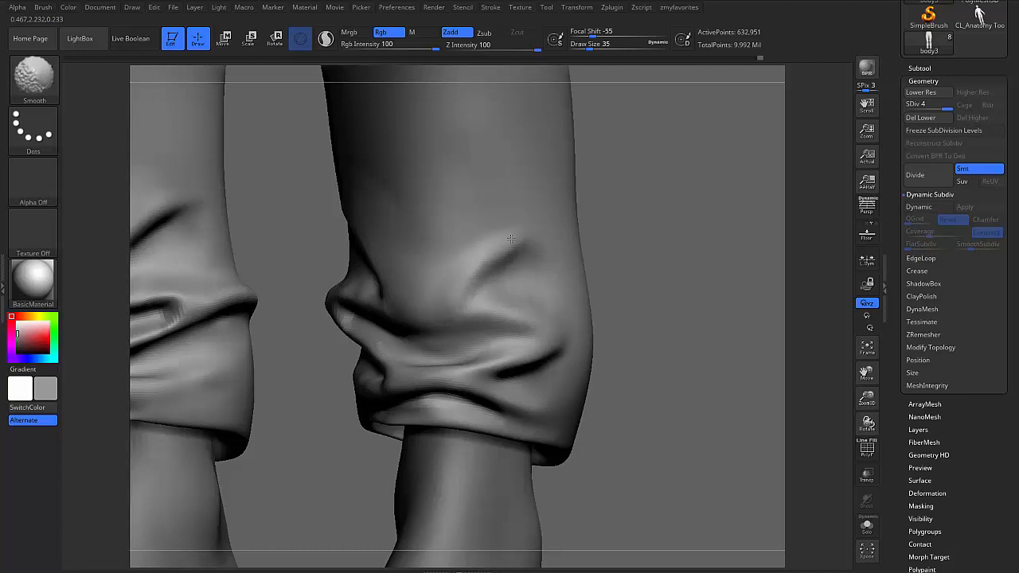
shift+drag(533, 246, 542, 295)
Sharpen the outer diagonal groove and define the fold curving beneath it with the Standard brush at draw size 23
mouse_move(541, 294)
alt+right_down()
mouse_move(470, 248)
mouse_move(642, 344)
mouse_move(637, 319)
mouse_move(667, 362)
alt+right_up()
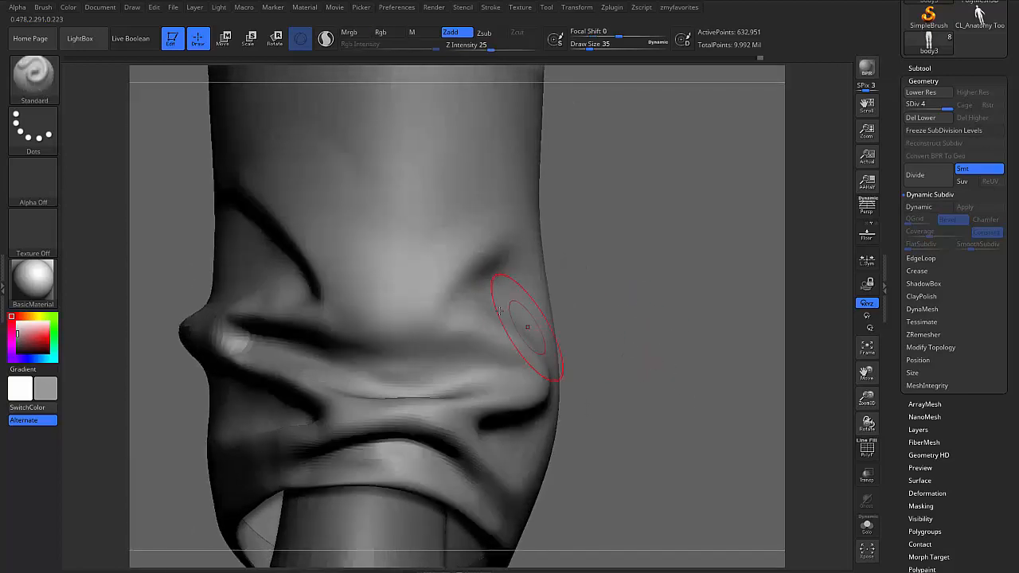
key(s)
drag(493, 298, 486, 299)
key(shift)
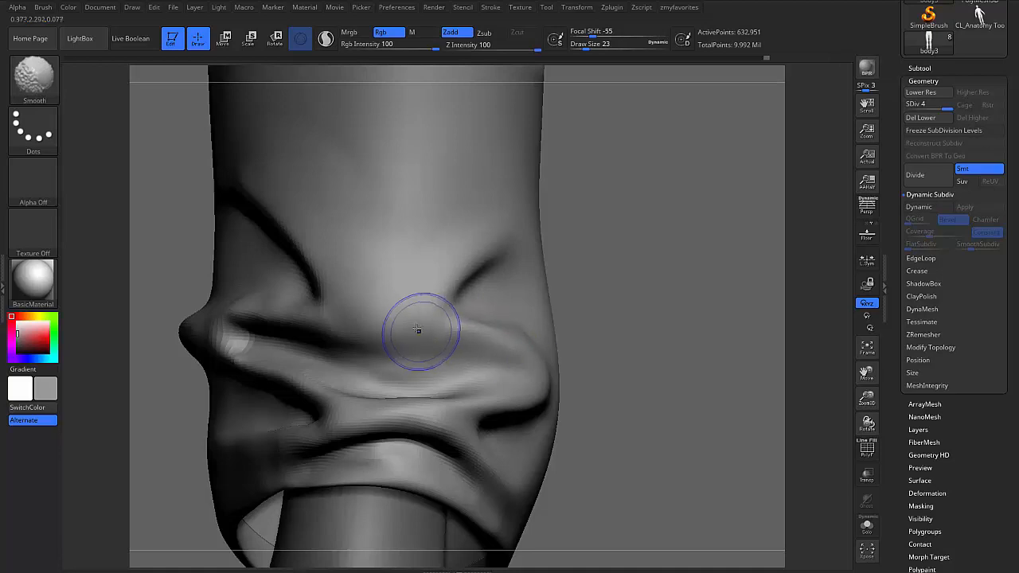
Flatten the cloth between the two upper diagonal grooves with the hPolish brush at draw size 35
key(])
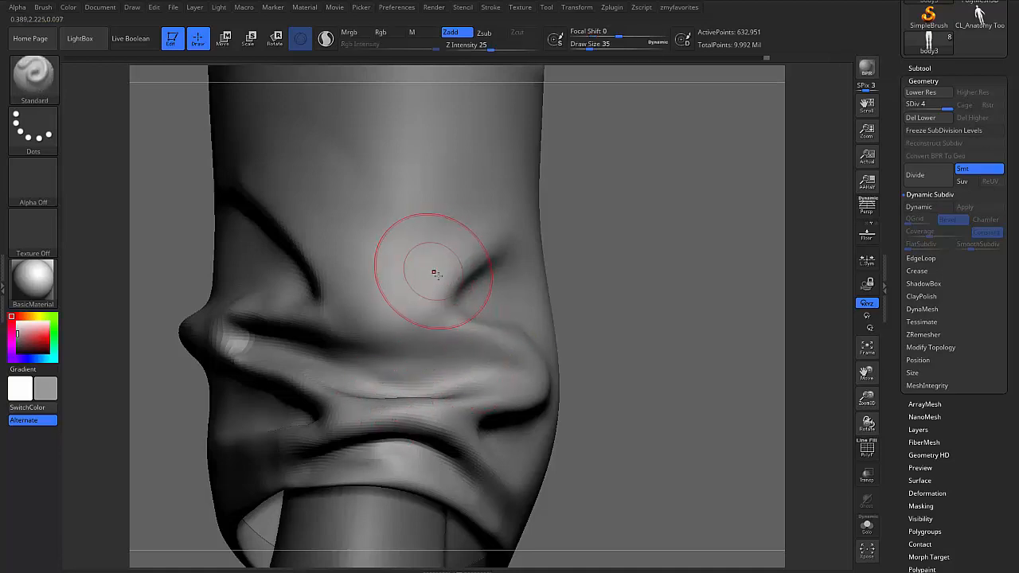
key(b)
key(h)
key(p)
drag(440, 271, 440, 267)
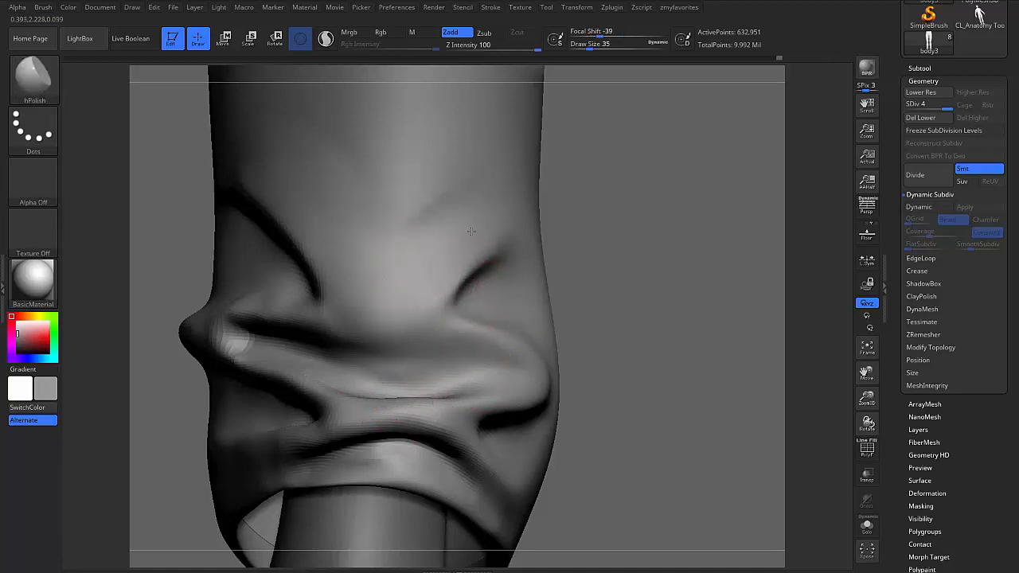
Flatten the hollow beneath the outer diagonal groove into a plane with hPolish at draw size 33, and smooth its edge
right_drag(520, 202, 487, 266)
key(s)
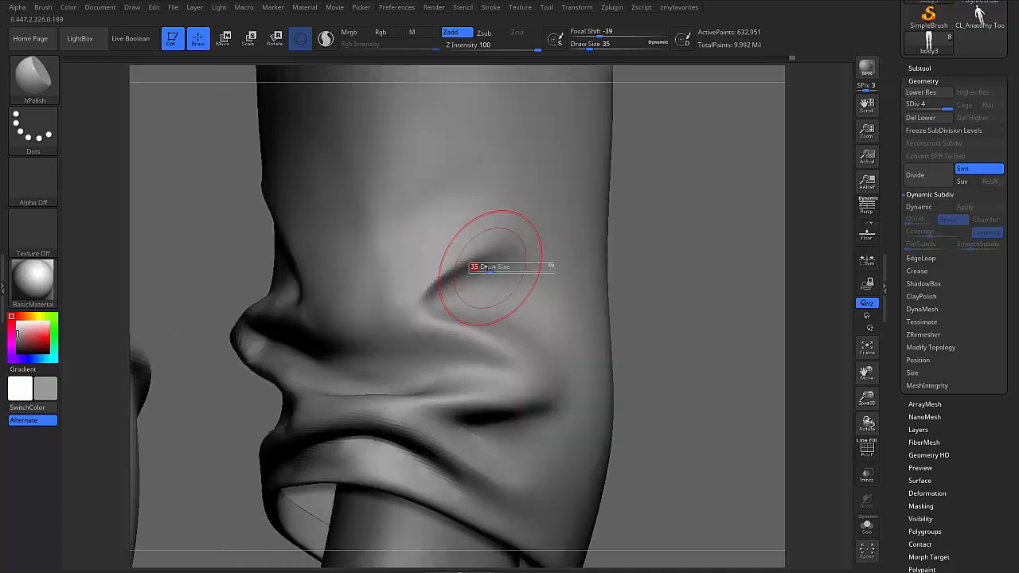
drag(487, 266, 482, 267)
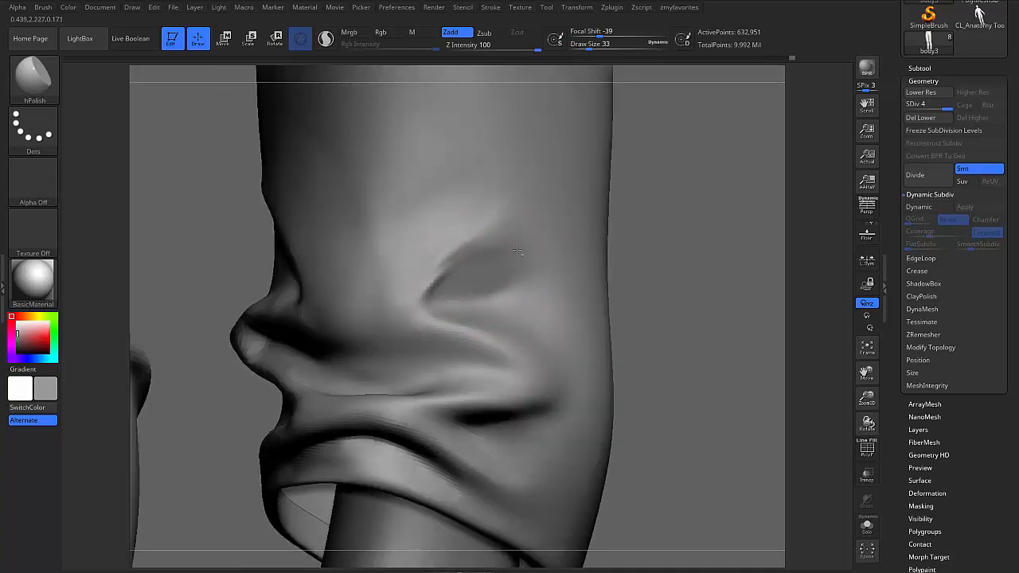
right_drag(490, 223, 452, 174)
key(shift)
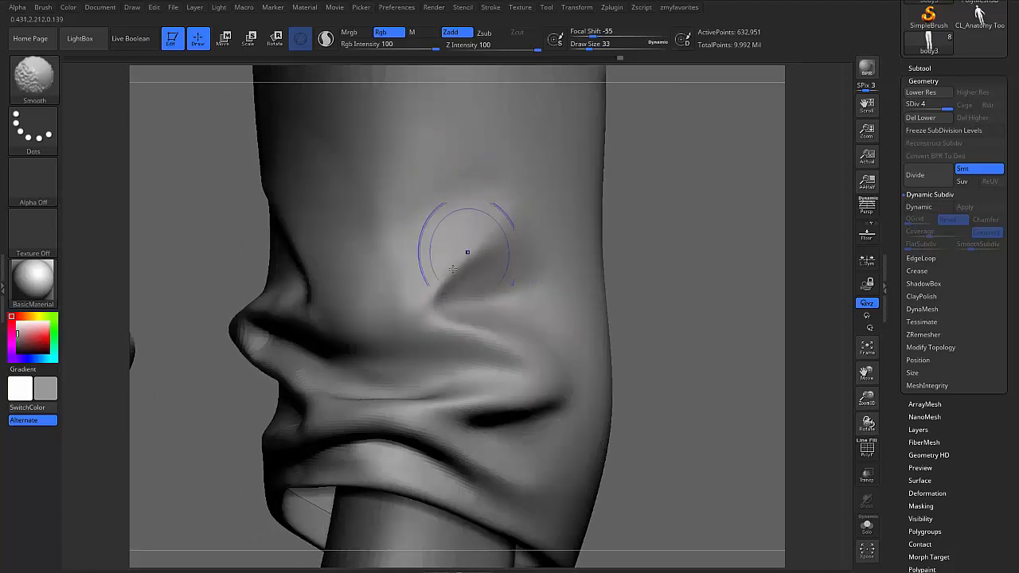
Sketch the angular planes around the outer diagonal fold with MaskPen at draw size 7, and clear the mask
mouse_move(525, 199)
right_down()
mouse_move(586, 252)
mouse_move(621, 254)
mouse_move(558, 295)
mouse_move(510, 296)
right_up()
key(s)
drag(466, 272, 451, 271)
key(ctrl)
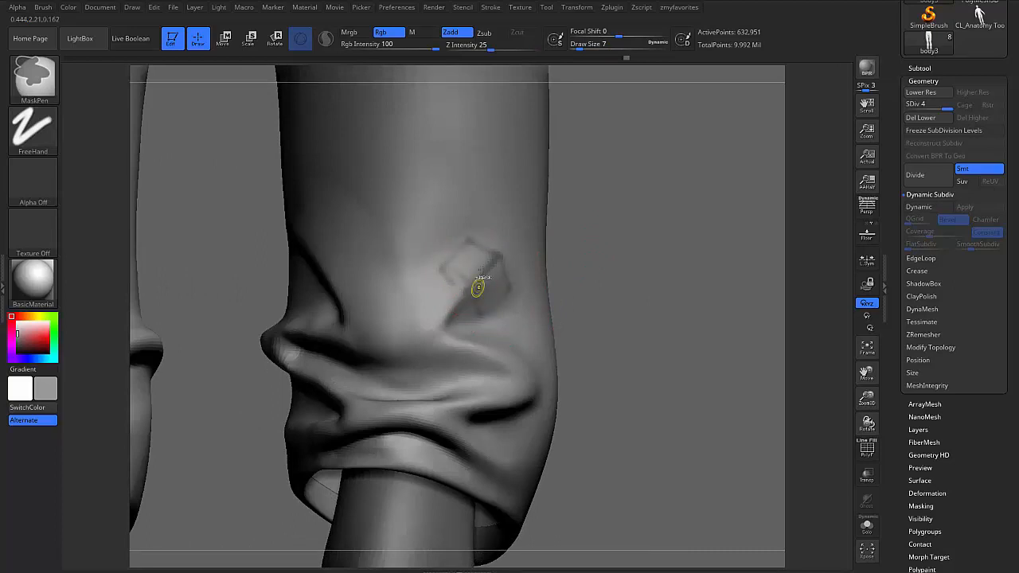
mouse_move(651, 243)
alt+right_down()
mouse_move(566, 278)
mouse_move(626, 262)
mouse_move(660, 328)
mouse_move(664, 374)
alt+right_up()
key(ctrl)
Smooth the cloth above the outer diagonal fold at draw size 44
key(s)
mouse_move(442, 288)
mouse_down()
mouse_move(464, 287)
mouse_move(414, 293)
mouse_up()
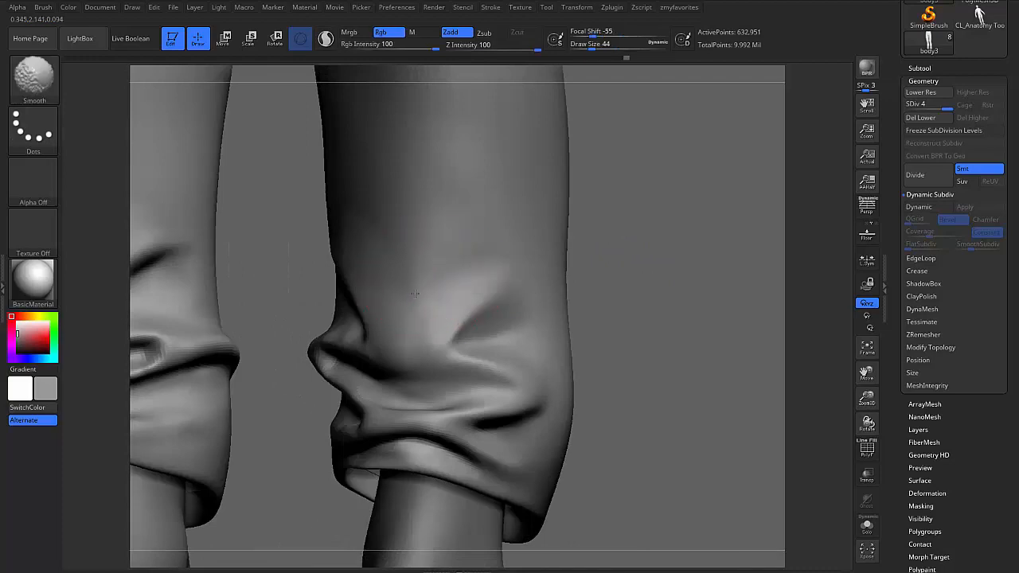
shift+drag(496, 236, 514, 251)
Polish the plane of the outer diagonal fold toward the leg's side with hPolish at draw size 22
right_drag(495, 251, 521, 266)
key(s)
drag(541, 278, 528, 278)
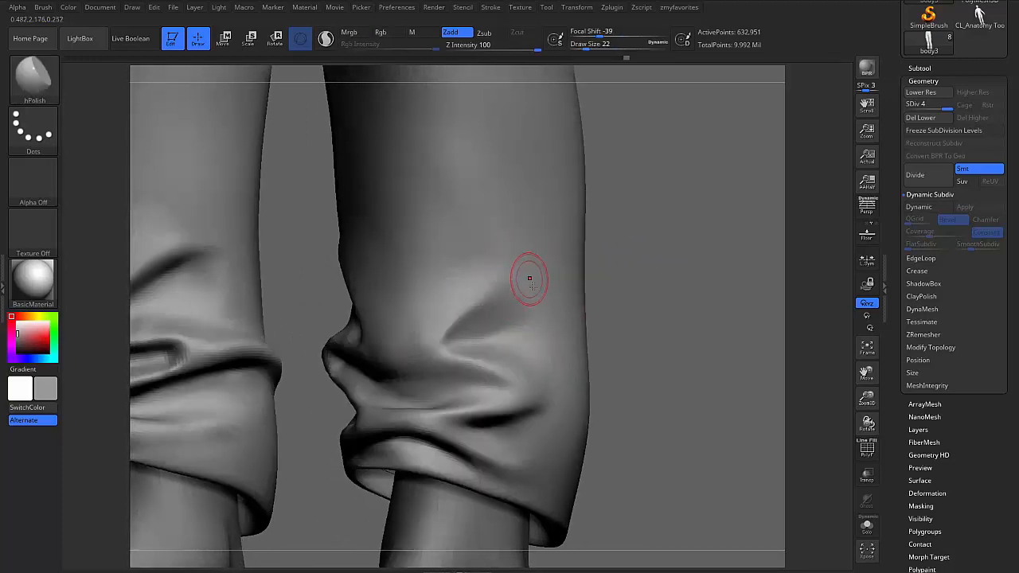
right_drag(528, 278, 550, 287)
key(space)
mouse_move(538, 296)
mouse_down()
mouse_move(516, 295)
mouse_move(527, 301)
mouse_up()
key(s)
Extend the diagonal fold around the leg's outer side with ClayBuildup at draw size 37, and blend it with hPolish and smoothing
right_drag(581, 301, 540, 296)
key(s)
drag(538, 292, 523, 292)
key(s)
mouse_move(524, 329)
mouse_down()
mouse_move(597, 373)
mouse_move(567, 347)
mouse_up()
key(1)
key(2)
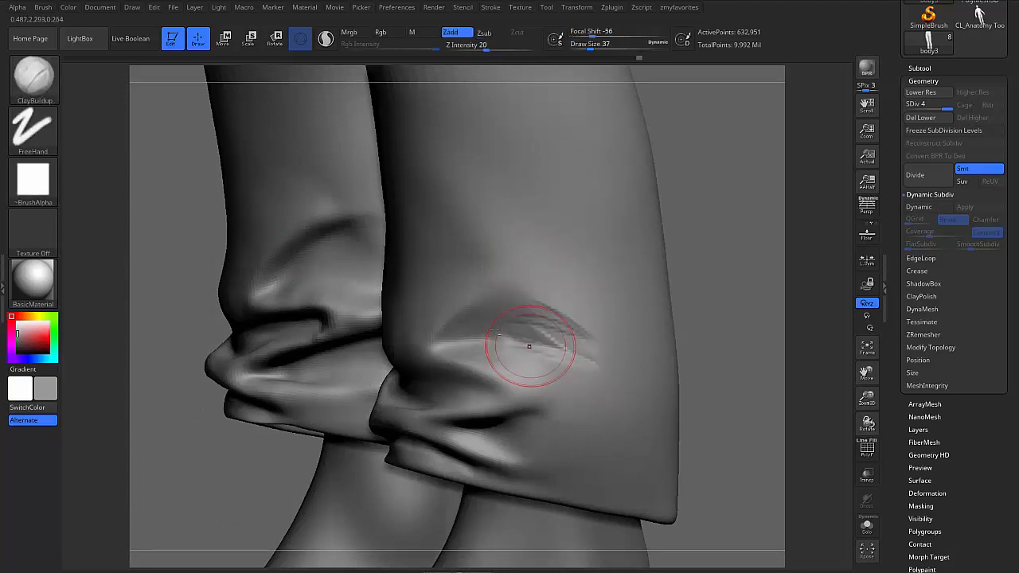
key(3)
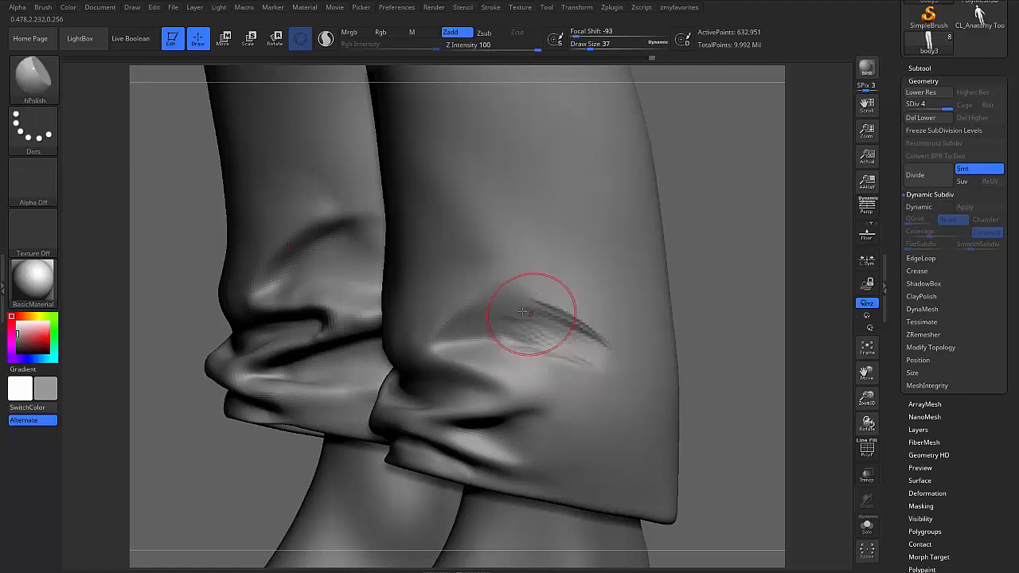
shift+drag(573, 366, 570, 364)
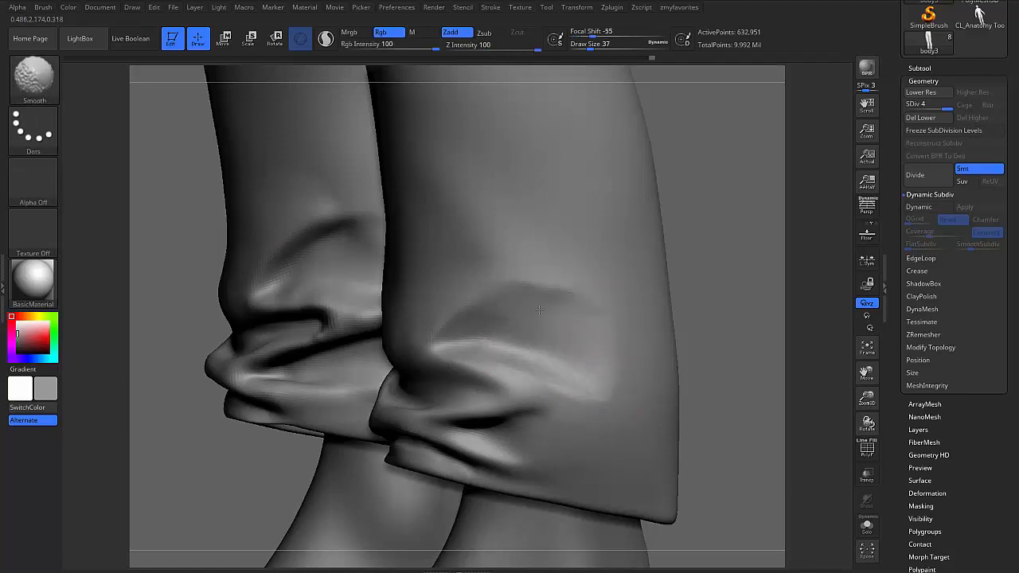
Continue the groove below that fold across the leg's side and raise the cloth beneath it with the Standard brush at draw size 37
mouse_move(626, 346)
ctrl+right_down()
mouse_move(695, 330)
mouse_move(590, 319)
ctrl+right_up()
alt+right_drag(682, 350, 480, 382)
mouse_move(479, 344)
right_down()
mouse_move(465, 361)
mouse_move(457, 351)
right_up()
key(b)
key(s)
key(t)
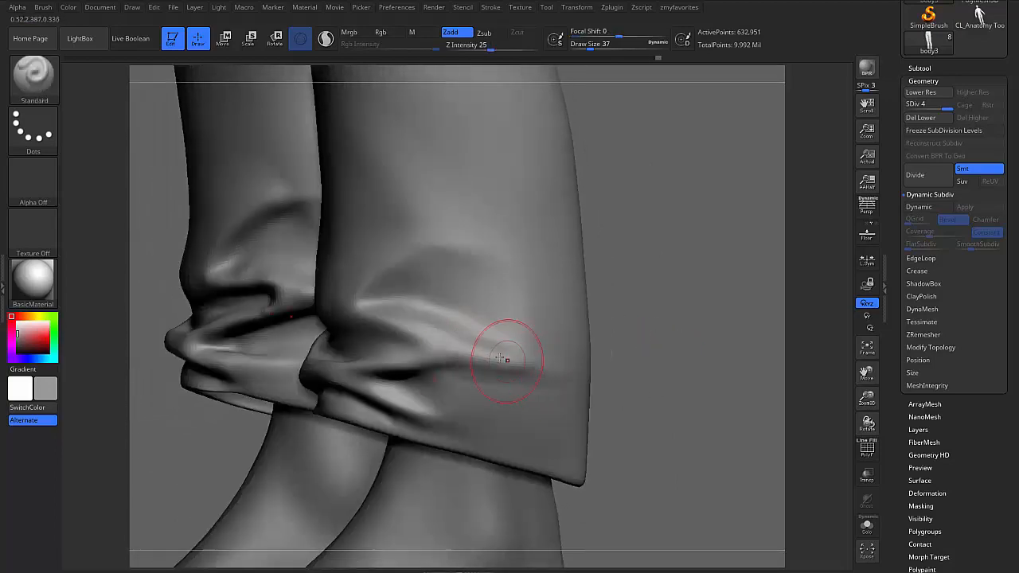
shift+drag(508, 360, 536, 369)
drag(433, 379, 538, 386)
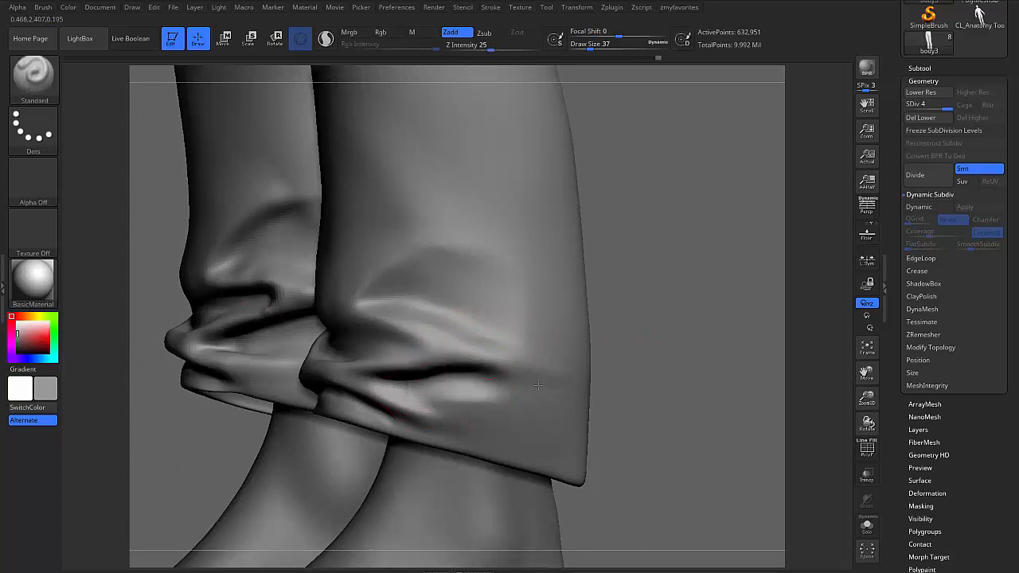
mouse_move(558, 334)
alt+mouse_down()
mouse_move(514, 320)
mouse_move(541, 317)
mouse_move(488, 308)
alt+mouse_up()
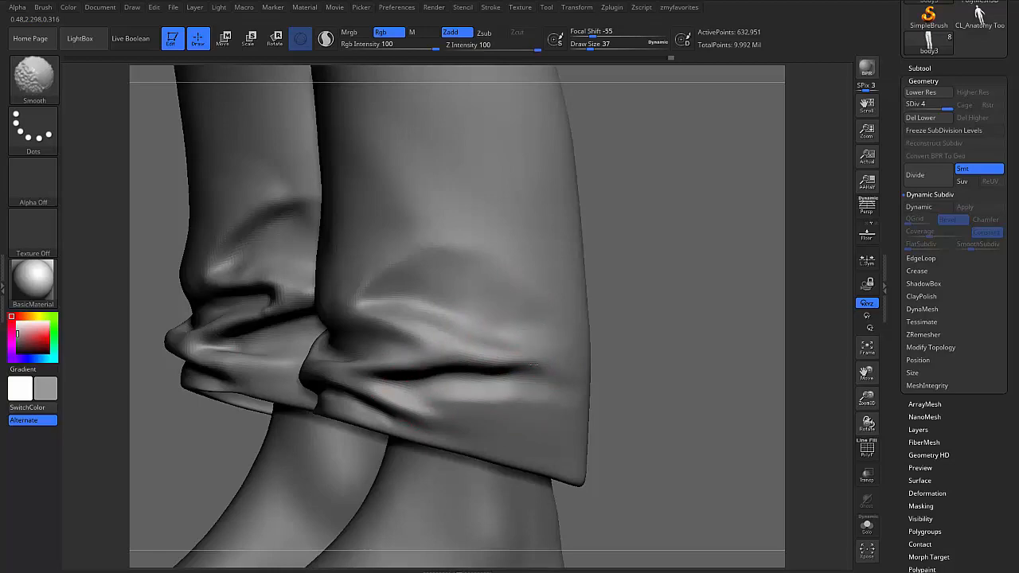
Reshape the side folds above the cuff with the Move brush
mouse_move(526, 415)
right_down()
mouse_move(482, 342)
mouse_move(541, 365)
right_up()
key(b)
key(m)
key(v)
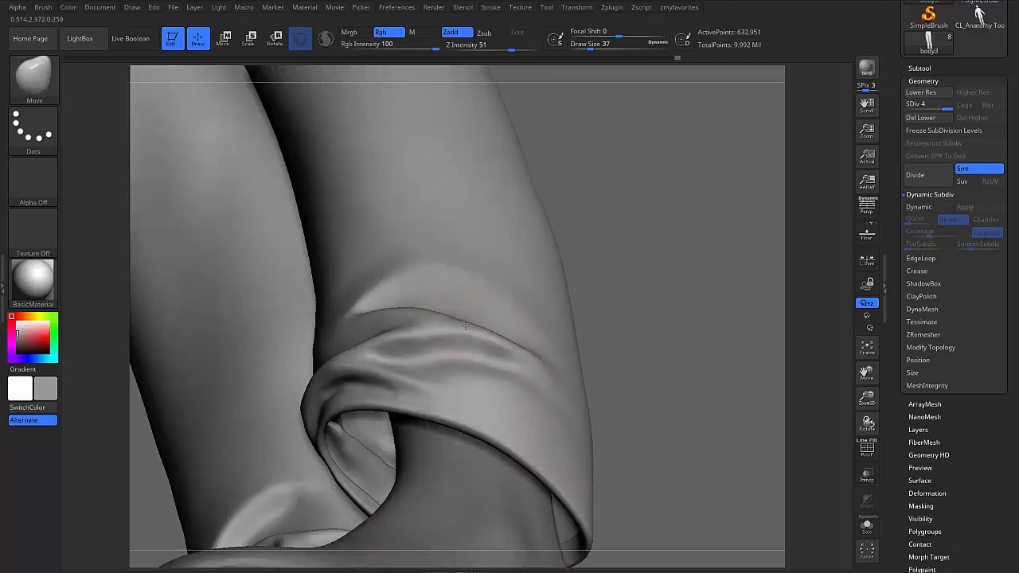
right_drag(465, 327, 546, 382)
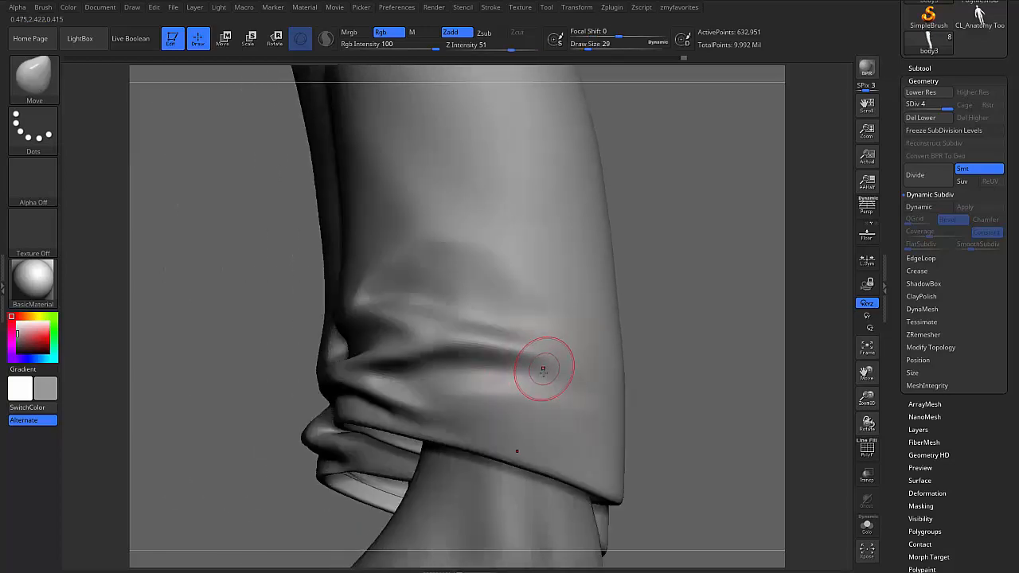
Curve the side groove down toward the back and fill out the cloth under it with the Standard brush at draw size 29
key(b)
key(s)
key(t)
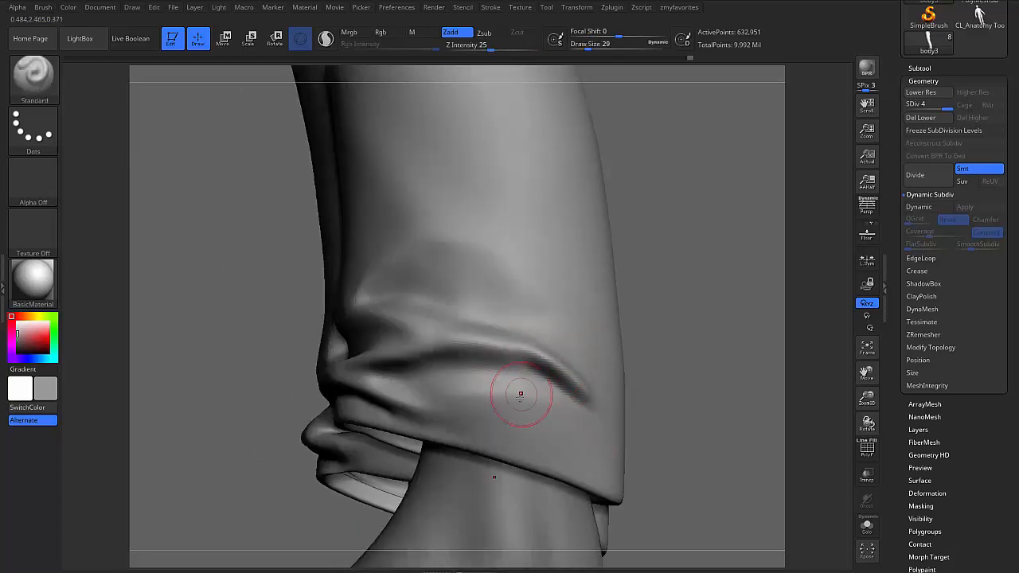
right_drag(519, 392, 476, 448)
drag(458, 411, 568, 394)
key(shift)
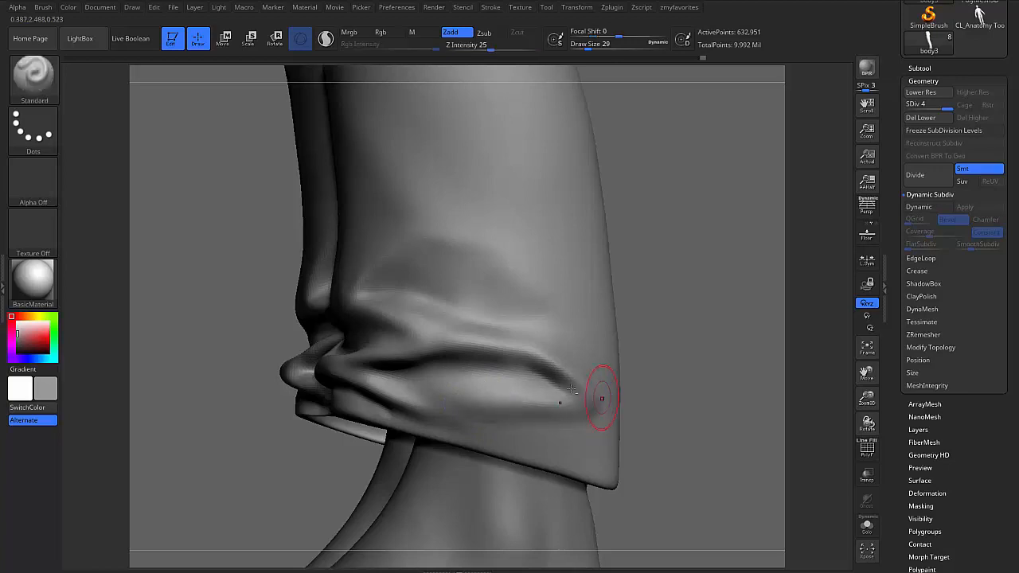
Examine the lower trouser folds from the side and front, both at full-leg distance and close up
mouse_move(598, 398)
right_down()
mouse_move(635, 363)
mouse_move(635, 296)
mouse_move(628, 351)
mouse_move(594, 359)
mouse_move(572, 323)
right_up()
right_drag(586, 368, 511, 373)
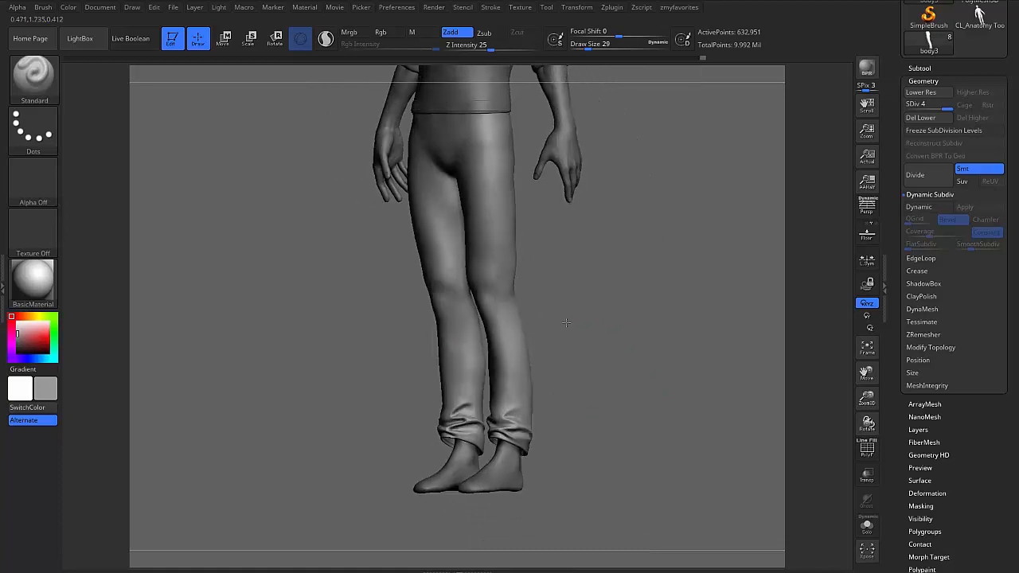
alt+right_drag(566, 322, 447, 396)
right_drag(595, 411, 504, 348)
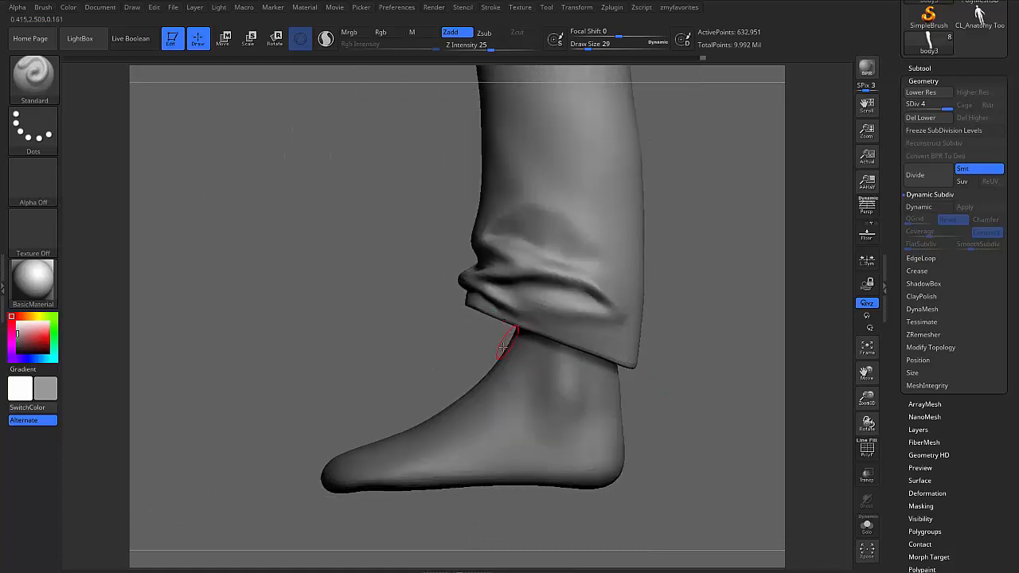
right_drag(687, 414, 694, 362)
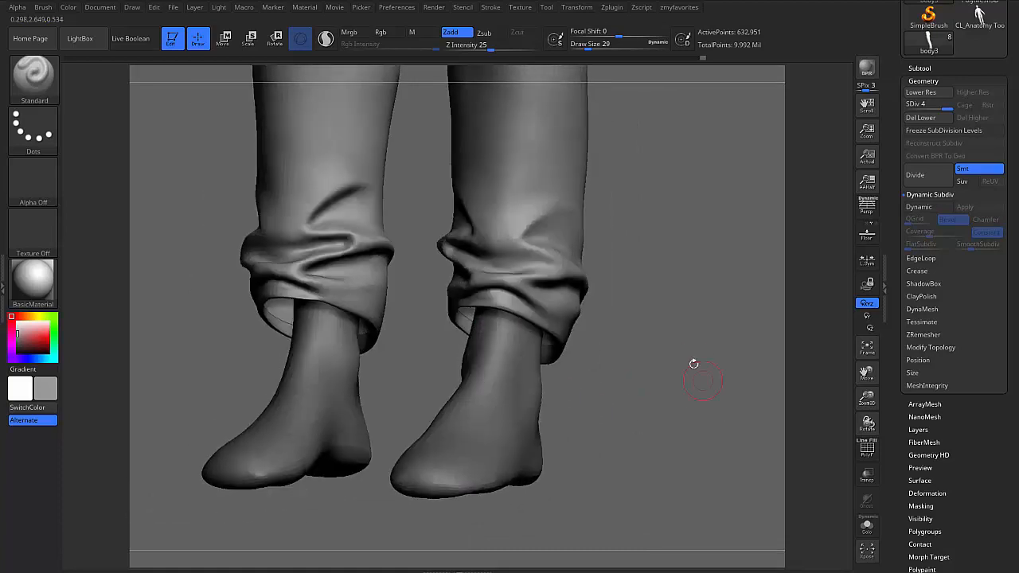
shift+right_drag(515, 286, 660, 342)
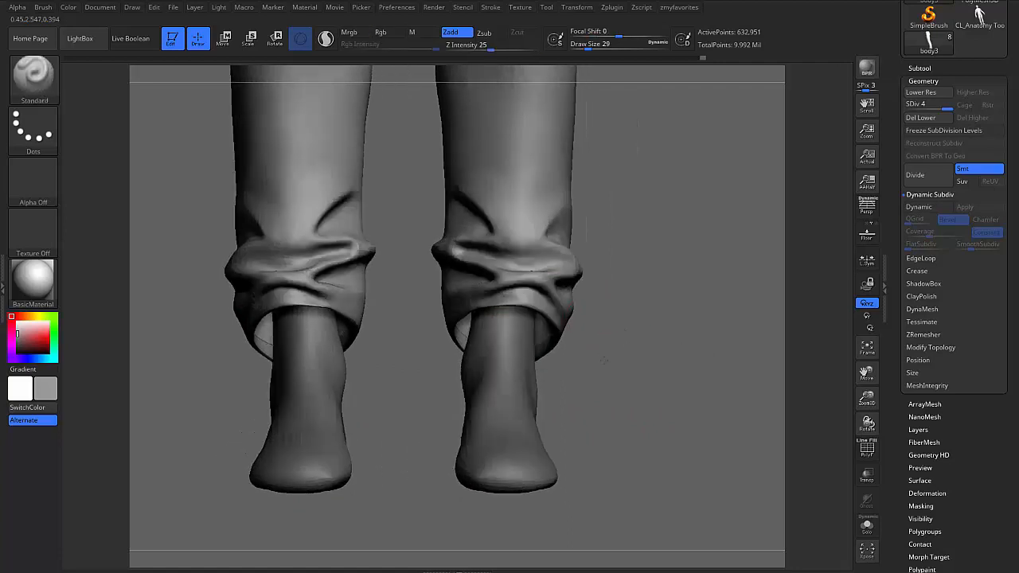
alt+right_drag(602, 358, 600, 398)
Adjust the front folds and cuff shape with the Move brush at draw size 27
key(s)
drag(473, 250, 478, 236)
key(b)
key(m)
key(v)
key(s)
right_drag(510, 312, 546, 324)
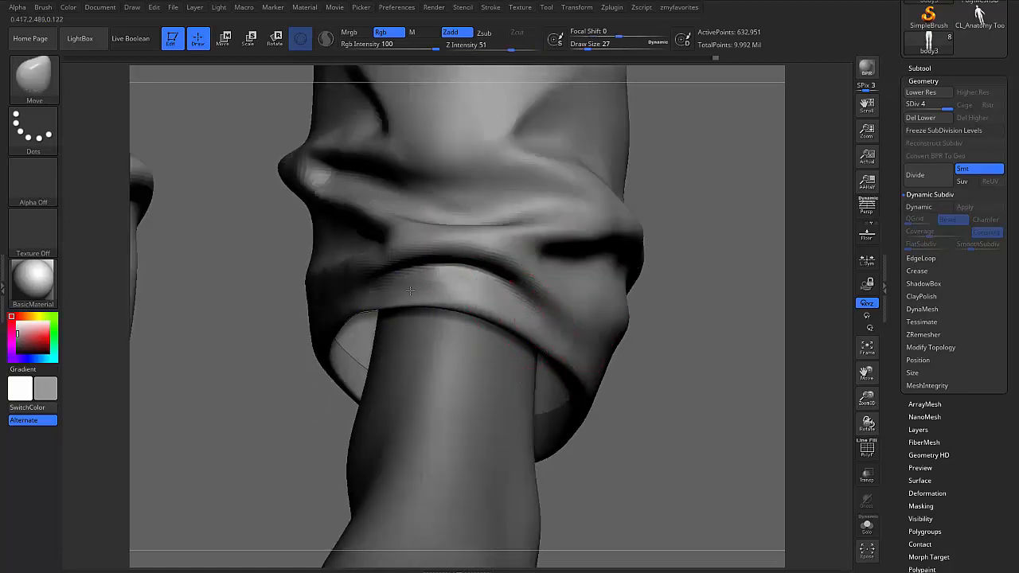
Curl the side groove around the fold's rear end with the Standard brush at draw size 27, and smooth the tip
alt+right_drag(519, 398, 470, 281)
alt+right_drag(605, 382, 605, 352)
right_drag(605, 352, 505, 310)
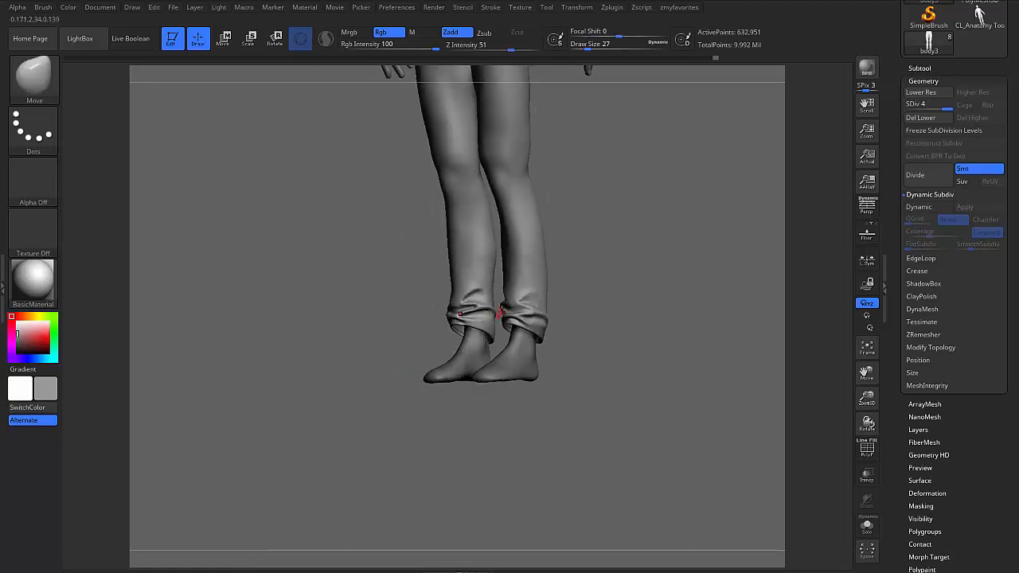
mouse_move(628, 318)
right_down()
mouse_move(653, 320)
mouse_move(639, 323)
mouse_move(610, 435)
mouse_move(557, 517)
right_up()
key(b)
key(s)
key(t)
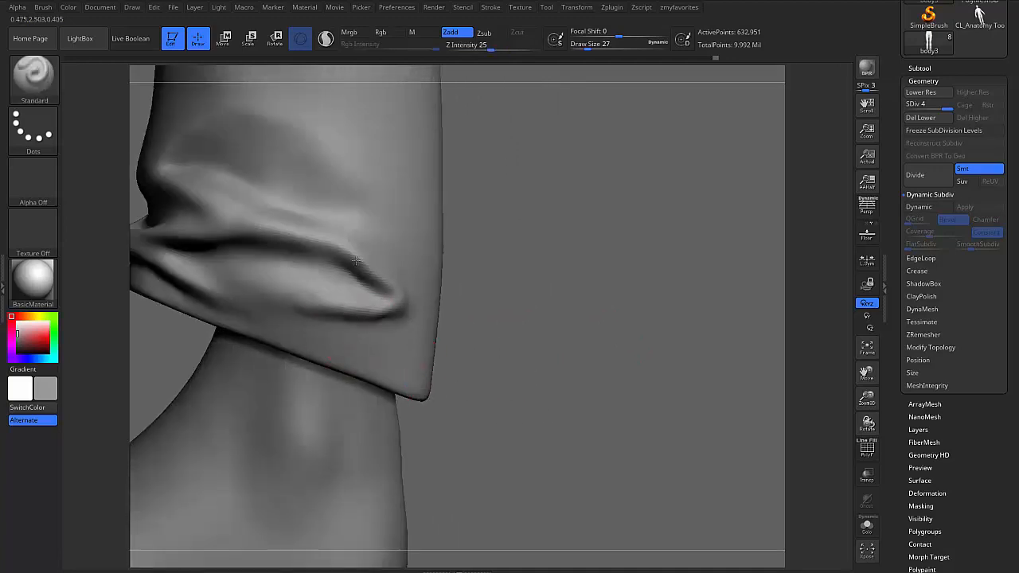
right_drag(406, 315, 377, 314)
shift+drag(389, 300, 403, 312)
Extend a ridge from the side fold's pointed end toward the back of the leg with the Standard brush, and smooth the junction
right_drag(462, 310, 406, 305)
key(b)
key(d)
key(s)
key(b)
key(s)
key(t)
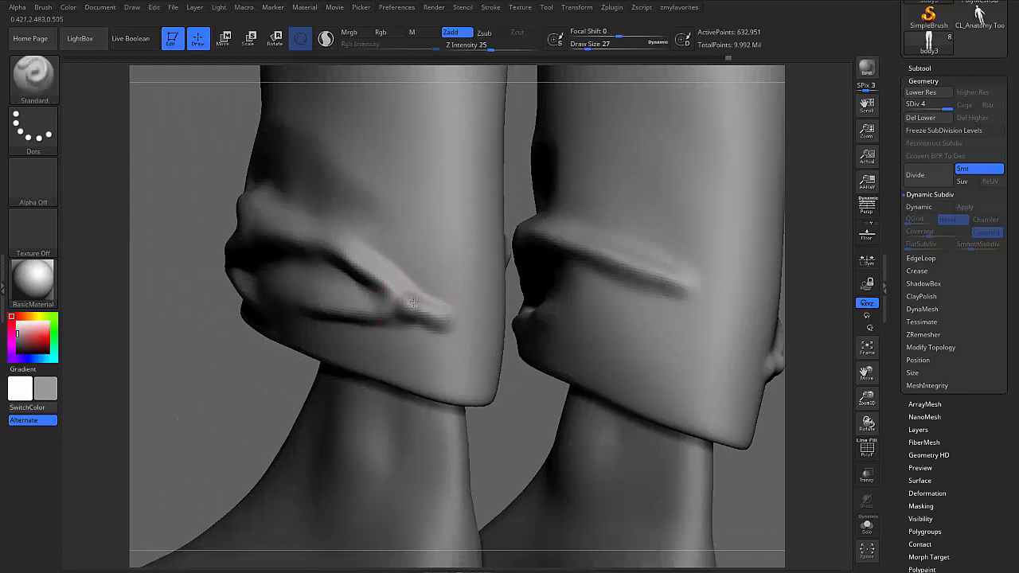
mouse_move(413, 303)
mouse_down()
mouse_move(474, 336)
mouse_move(408, 301)
mouse_up()
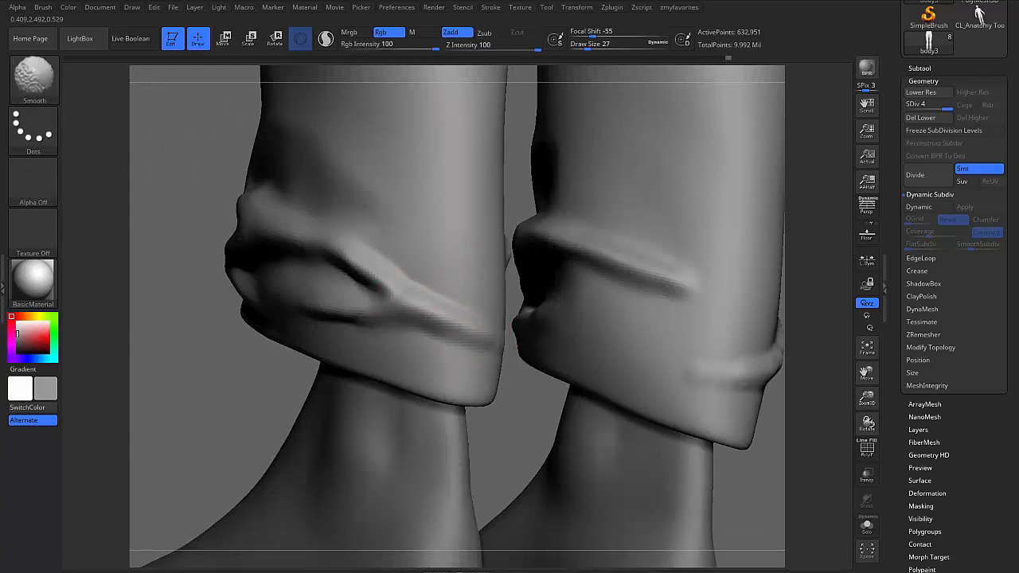
right_drag(389, 294, 446, 307)
shift+drag(374, 323, 393, 311)
Sharpen the fold junction near the back and deepen the groove beneath it with the Standard brush at draw size 27
mouse_move(434, 304)
right_down()
mouse_move(362, 288)
mouse_move(435, 306)
right_up()
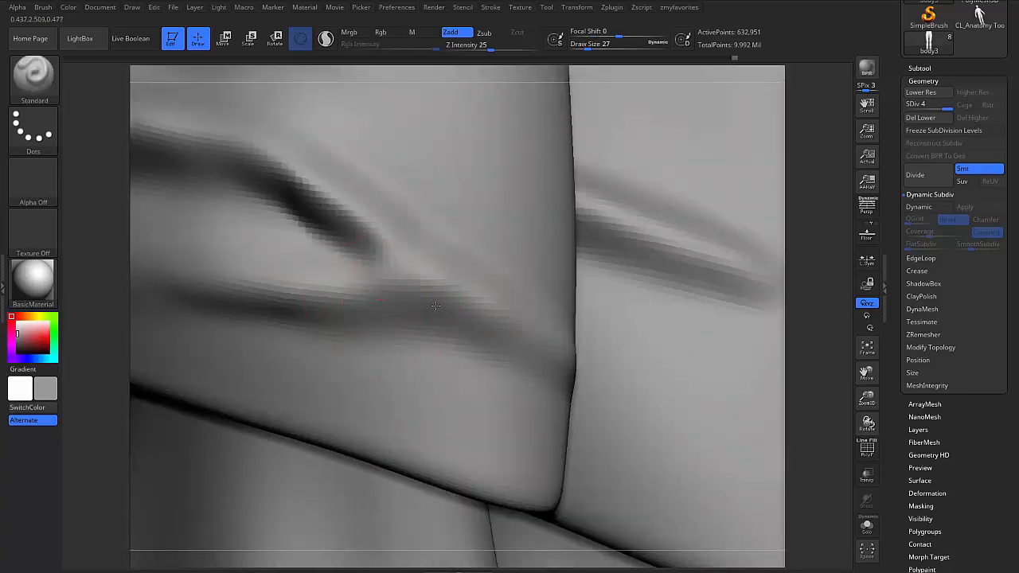
mouse_move(436, 306)
mouse_down()
mouse_move(400, 278)
mouse_move(353, 292)
mouse_up()
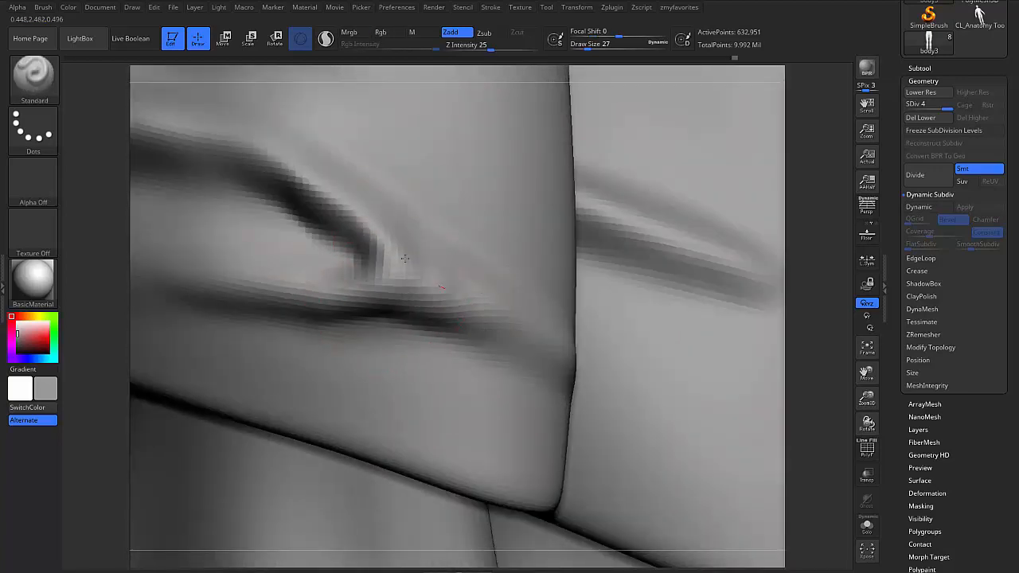
mouse_move(457, 298)
shift+mouse_down()
mouse_move(391, 324)
mouse_move(428, 359)
mouse_move(271, 319)
mouse_move(371, 342)
shift+mouse_up()
key(shift)
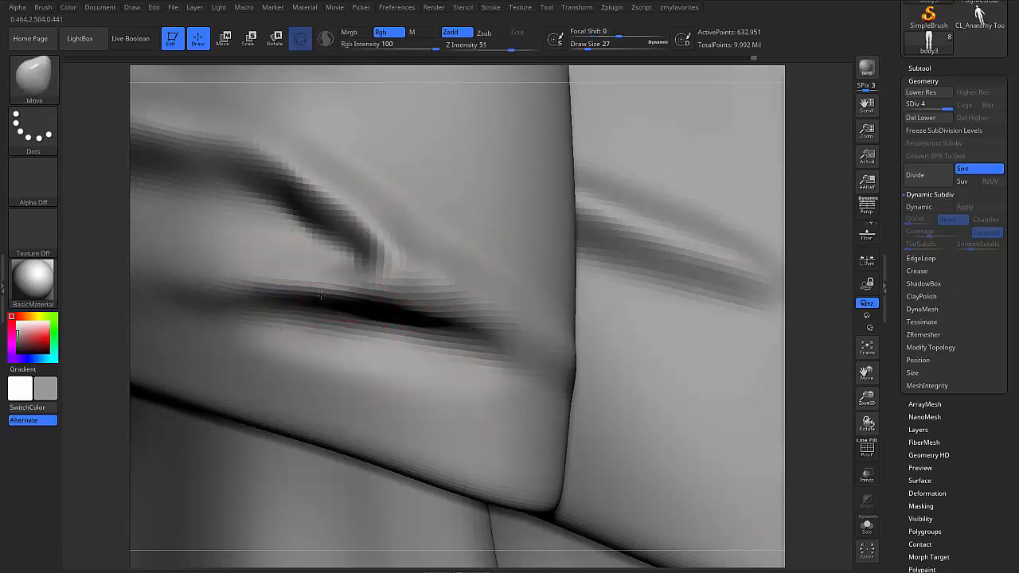
shift+drag(321, 297, 368, 308)
ctrl+right_drag(469, 372, 483, 409)
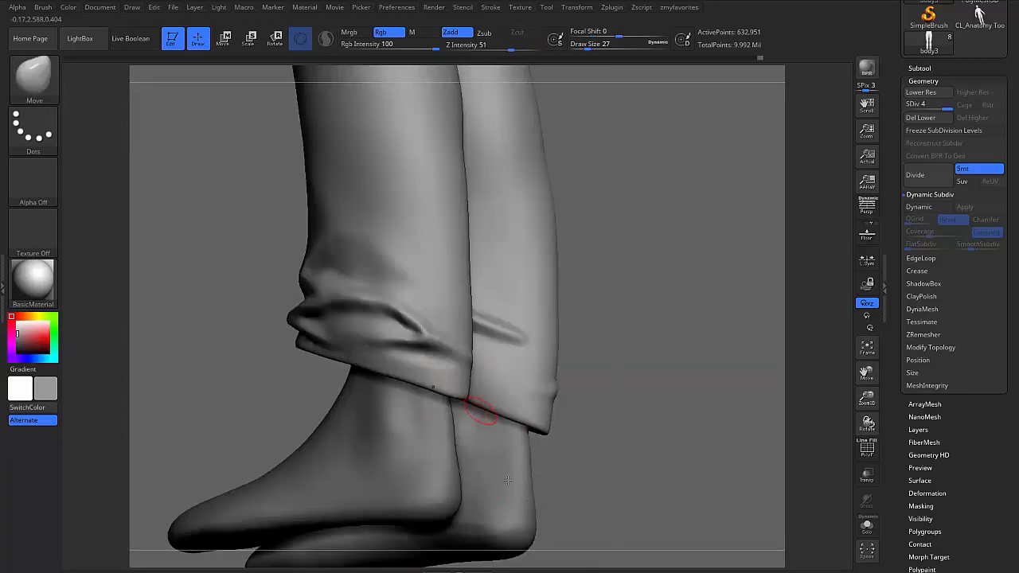
Refine the puffed cloth between the two side grooves with the Move brush at draw size 25
mouse_move(603, 480)
right_down()
mouse_move(676, 488)
mouse_move(444, 354)
mouse_move(559, 361)
right_up()
key(s)
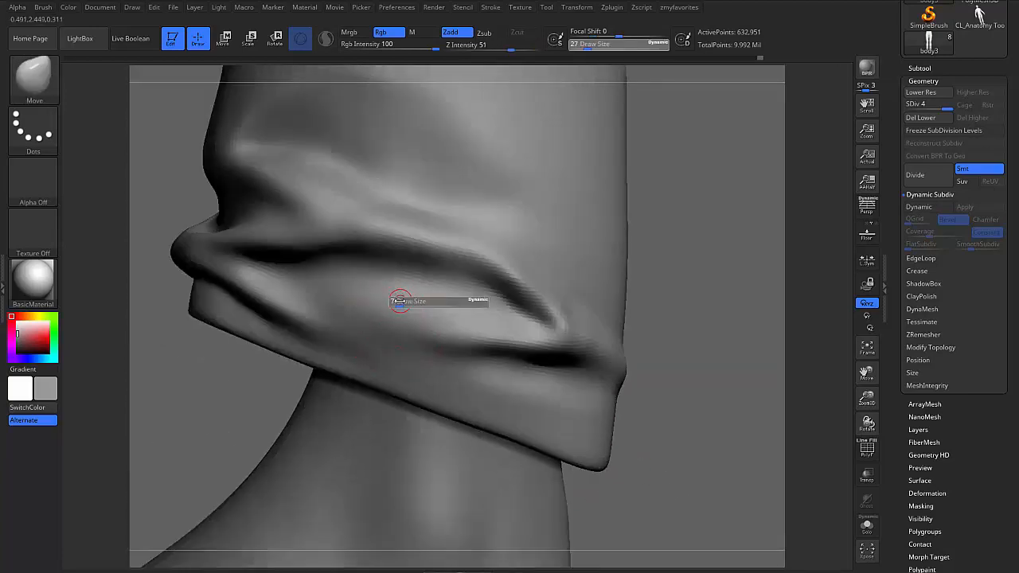
drag(398, 299, 407, 301)
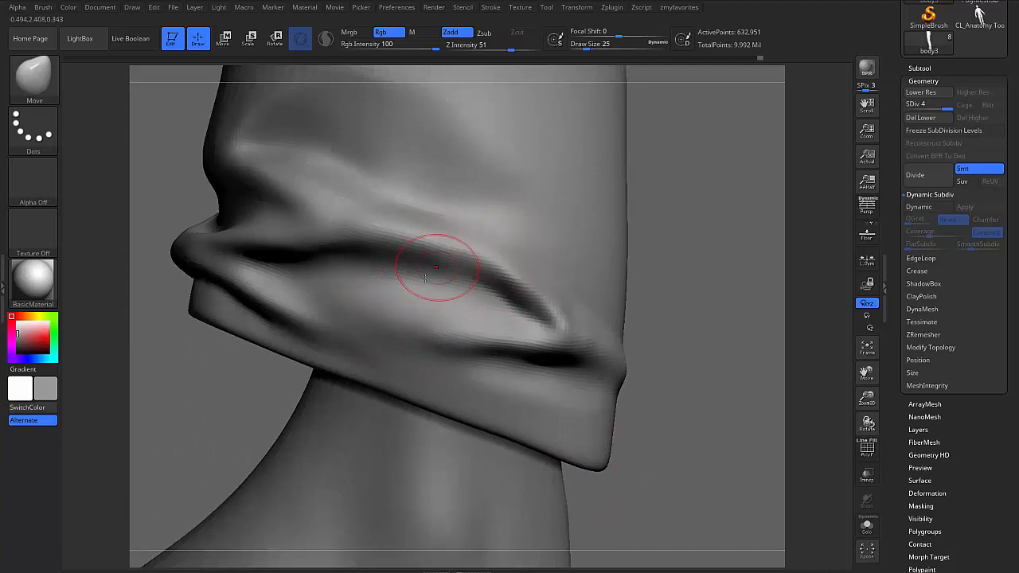
Carve a thin diagonal crease across the puffed side cloth into the lower groove with the Standard brush at draw size 18
key(b)
key(s)
key(t)
right_drag(382, 289, 405, 309)
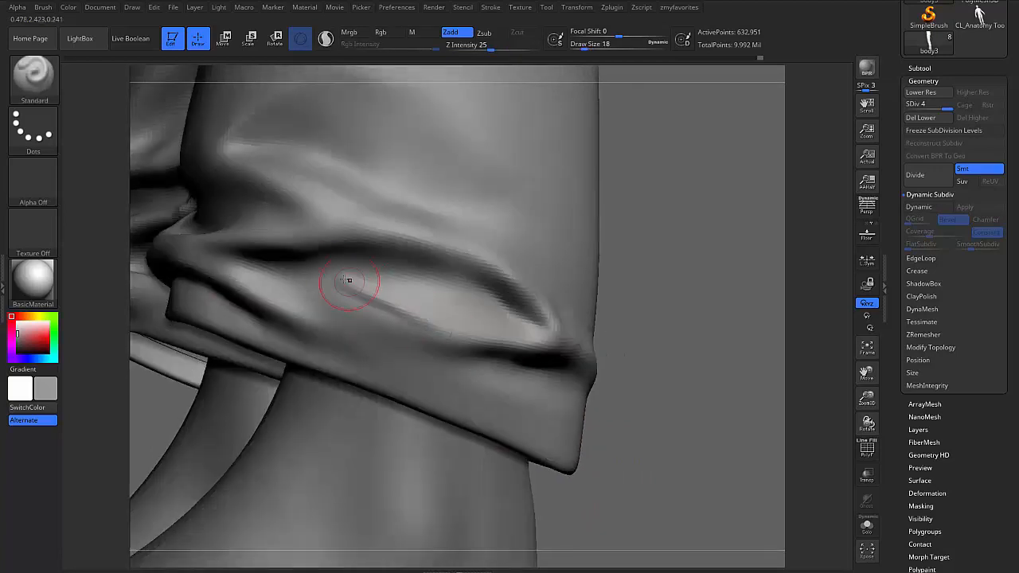
drag(363, 346, 473, 355)
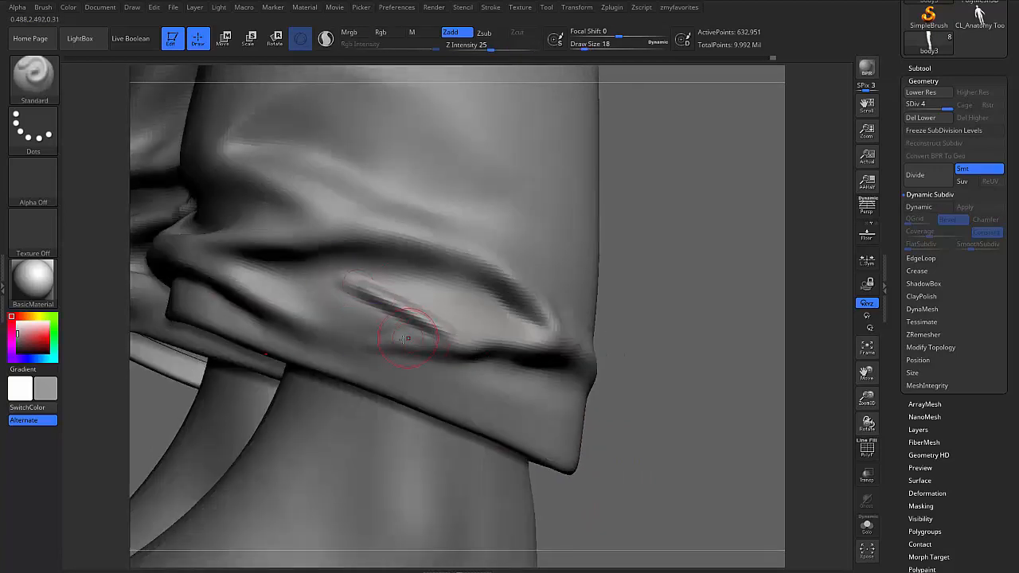
Soften and refine the diagonal crease across the puffed side cloth with the Smooth, DamStandard and Standard brushes at draw size 18
key(shift)
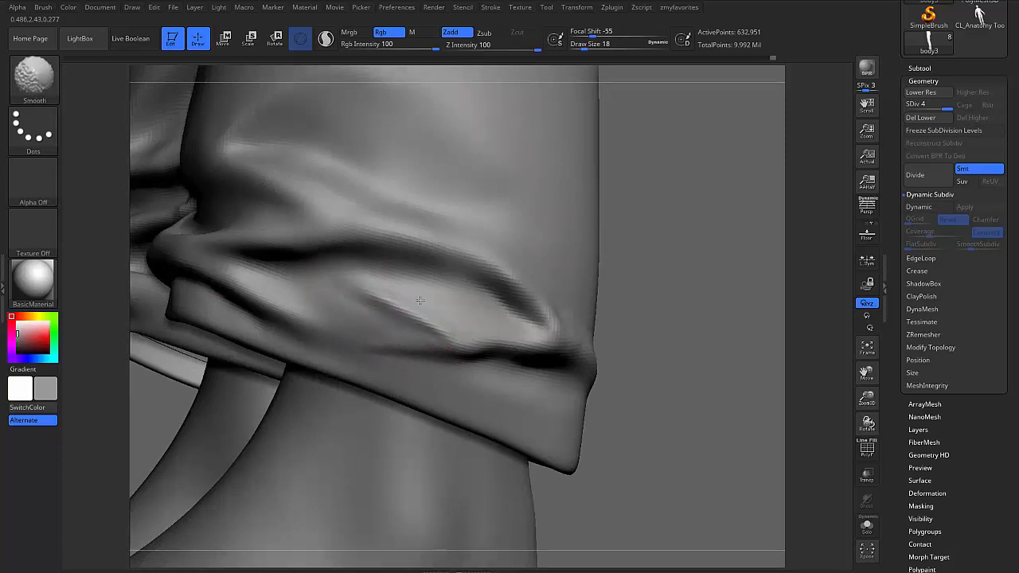
key(b)
key(d)
key(s)
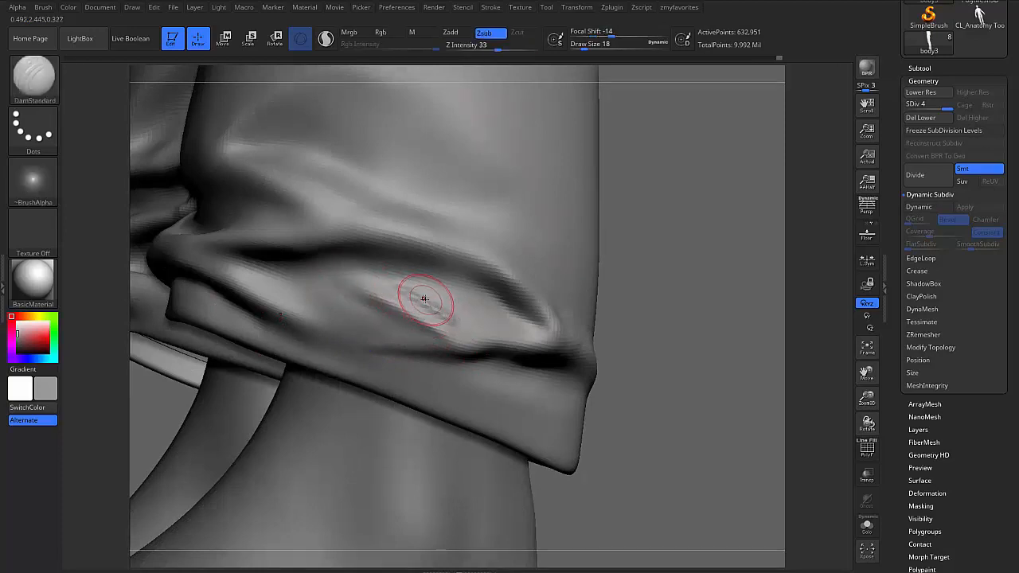
key(b)
key(s)
key(t)
key(shift)
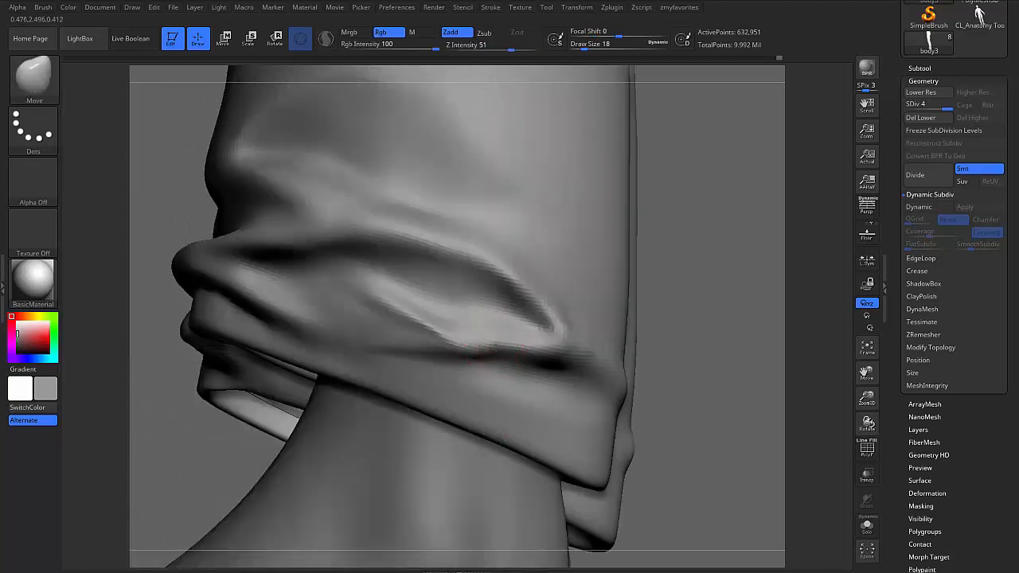
Deepen and lengthen the lower side groove toward the front with the Standard brush at draw size 20, smoothing the cloth around it
key(shift)
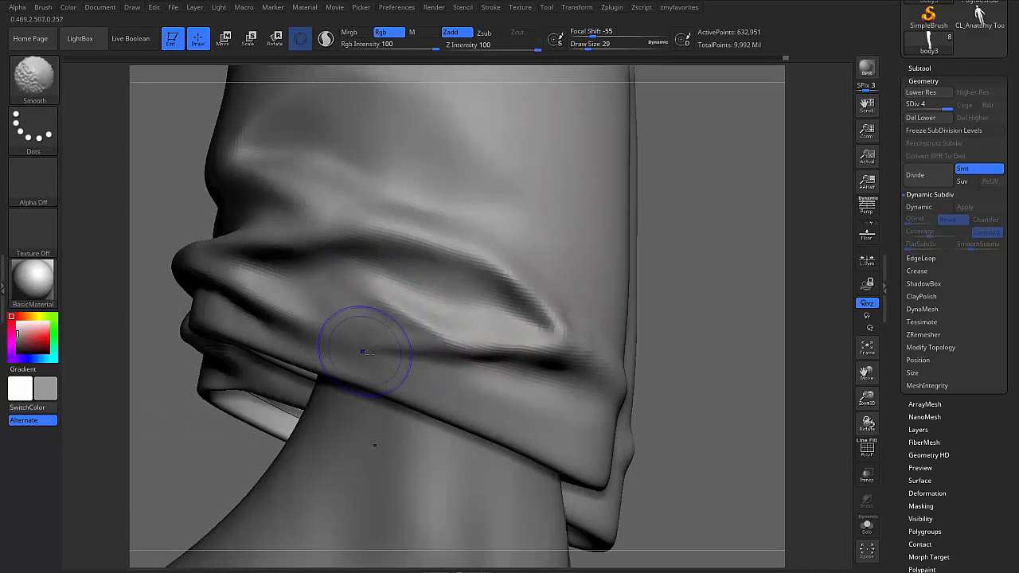
key(s)
mouse_move(421, 359)
mouse_down()
mouse_move(412, 360)
mouse_move(546, 369)
mouse_up()
key(1)
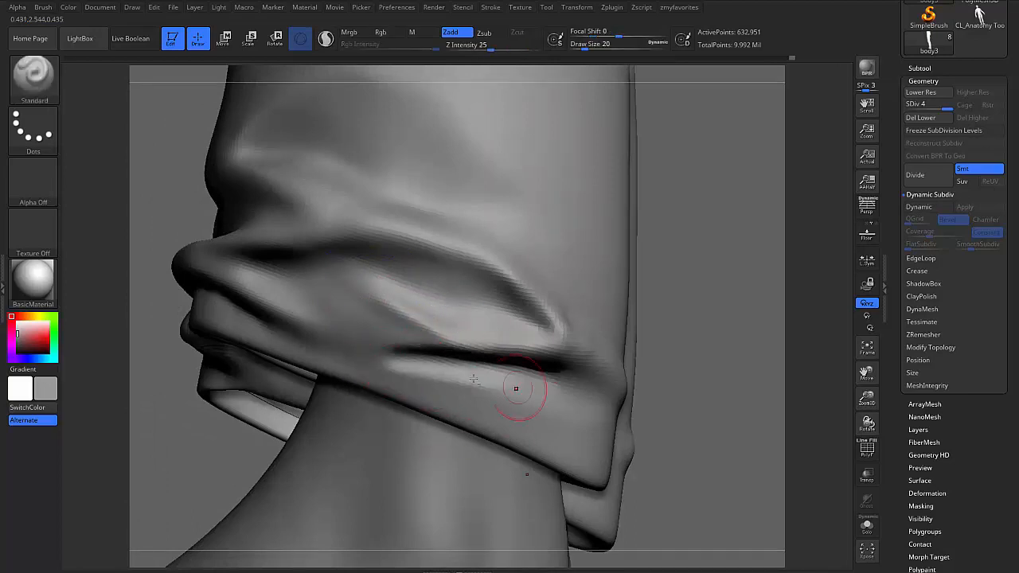
key(shift)
shift+drag(443, 383, 393, 367)
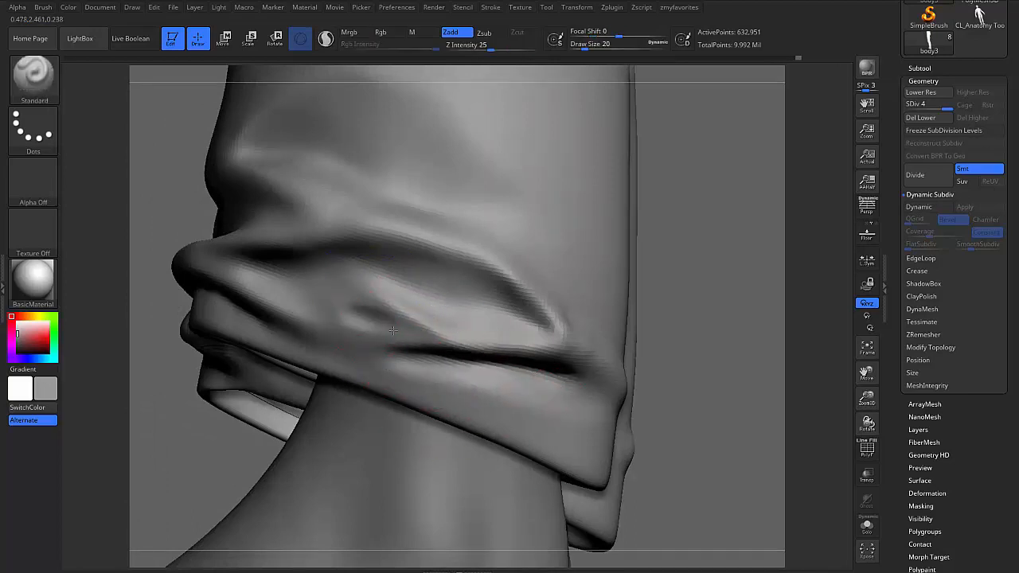
mouse_move(336, 296)
alt+mouse_down()
mouse_move(385, 332)
mouse_move(346, 313)
alt+mouse_up()
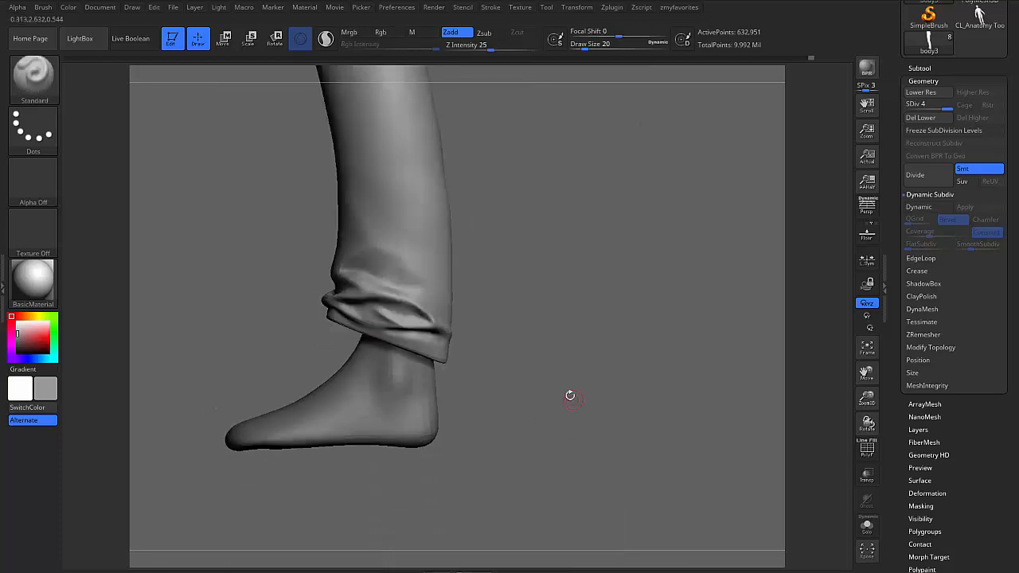
Carve a short diagonal crease below the lower side groove with the Standard brush at draw size 25, smooth it and sharpen the groove
drag(568, 394, 505, 381)
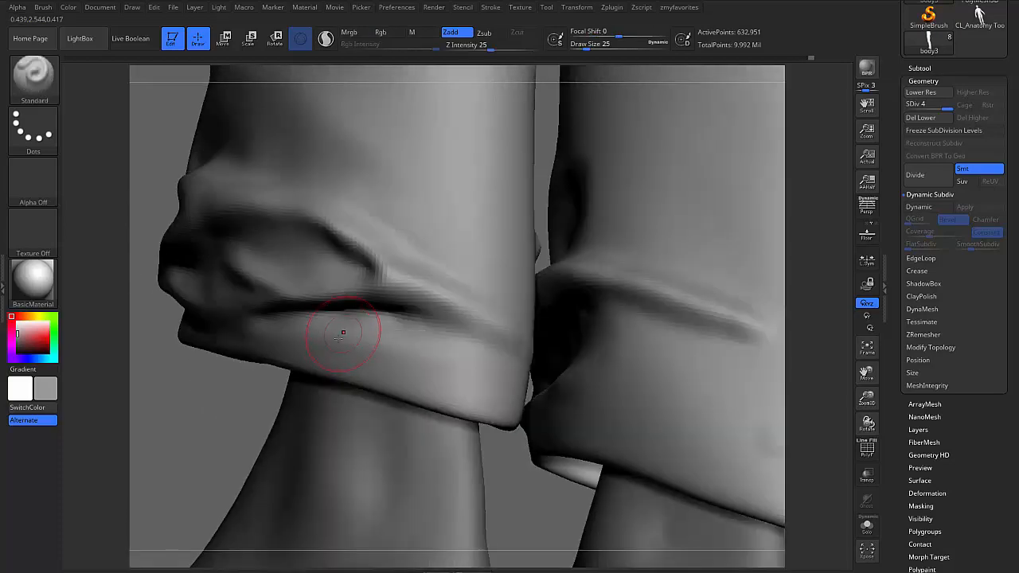
key(s)
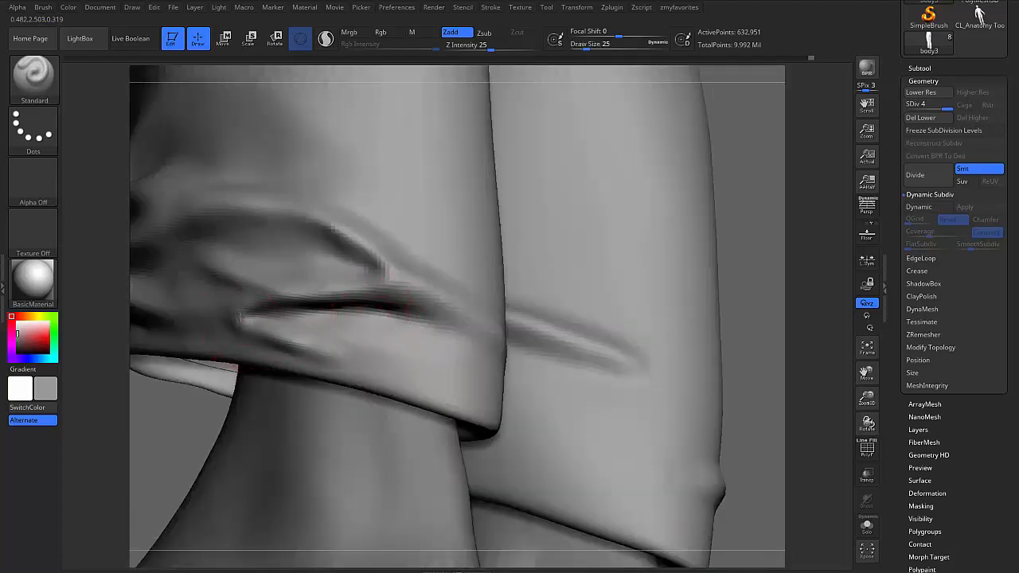
key(shift)
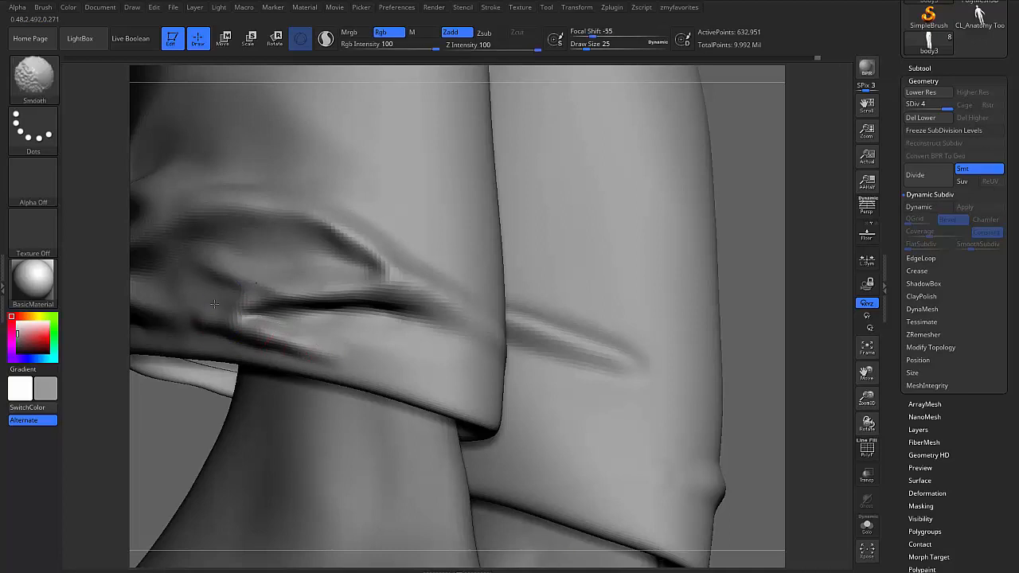
shift+drag(251, 332, 267, 309)
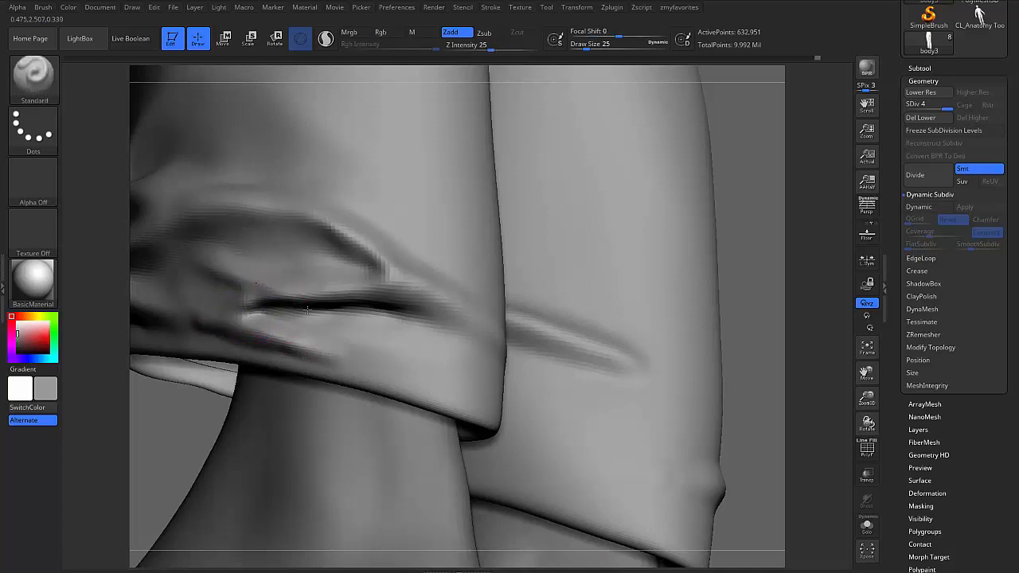
key(shift)
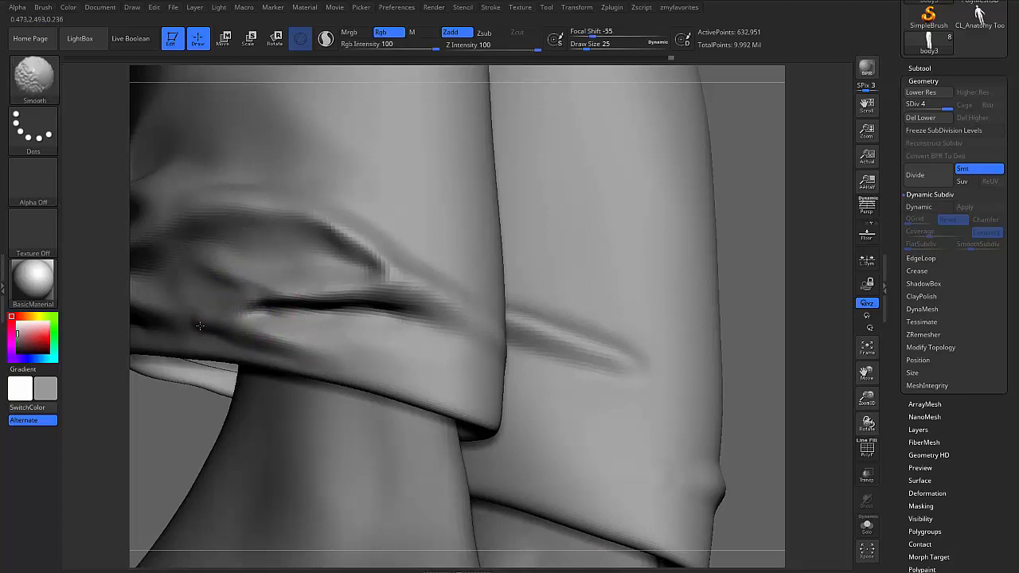
shift+drag(326, 353, 265, 305)
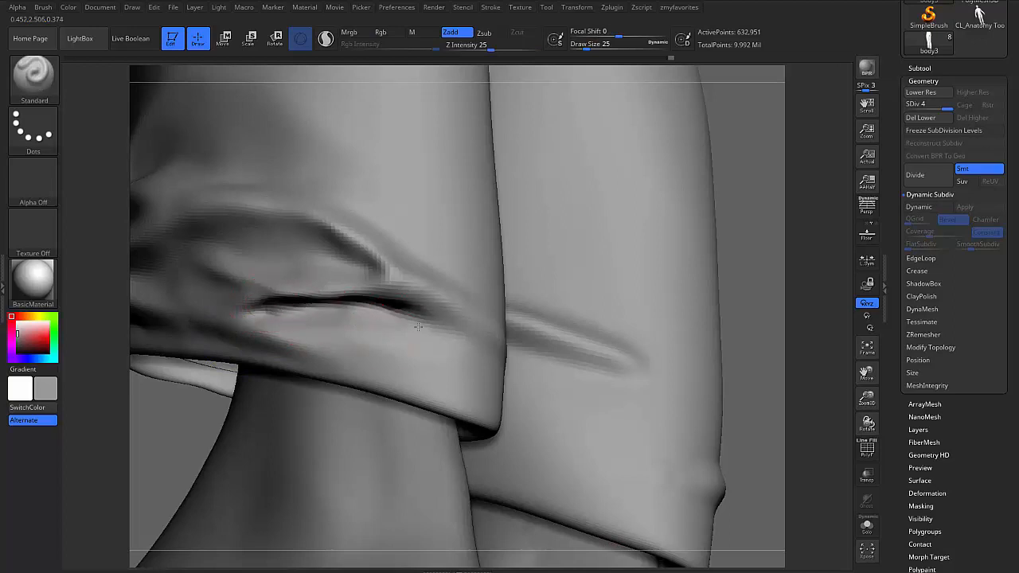
key(shift)
alt+right_drag(395, 330, 558, 423)
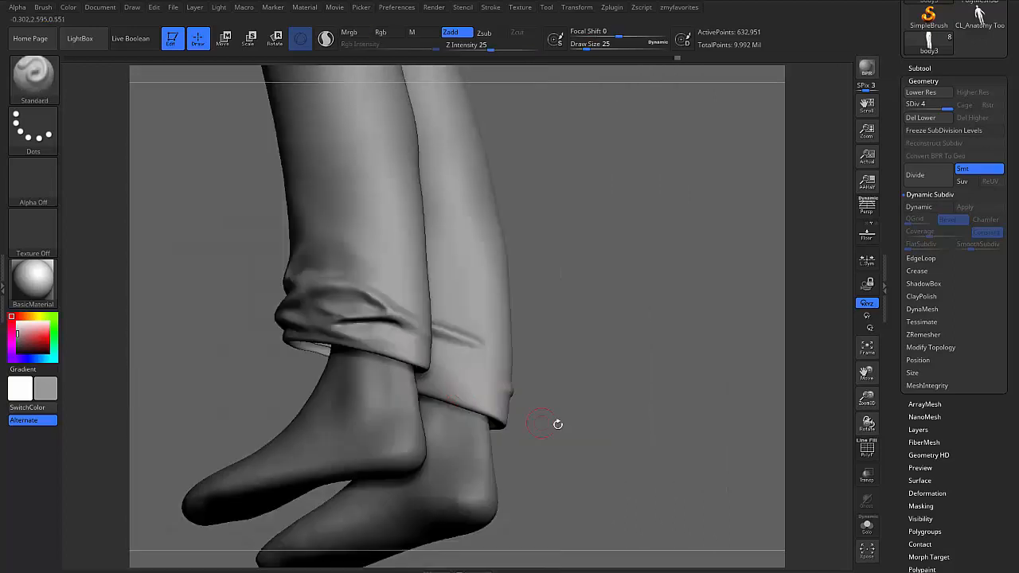
Isolate the trouser mesh and deepen the front end of the side cloth's diagonal crease with the Standard brush at draw size 17
mouse_move(630, 420)
shift+mouse_down()
mouse_move(448, 407)
mouse_move(561, 388)
mouse_move(526, 388)
mouse_move(598, 388)
mouse_move(541, 389)
mouse_move(666, 432)
mouse_move(573, 398)
mouse_move(664, 428)
mouse_move(605, 430)
shift+mouse_up()
key(shift+s)
key(s)
drag(355, 237, 353, 237)
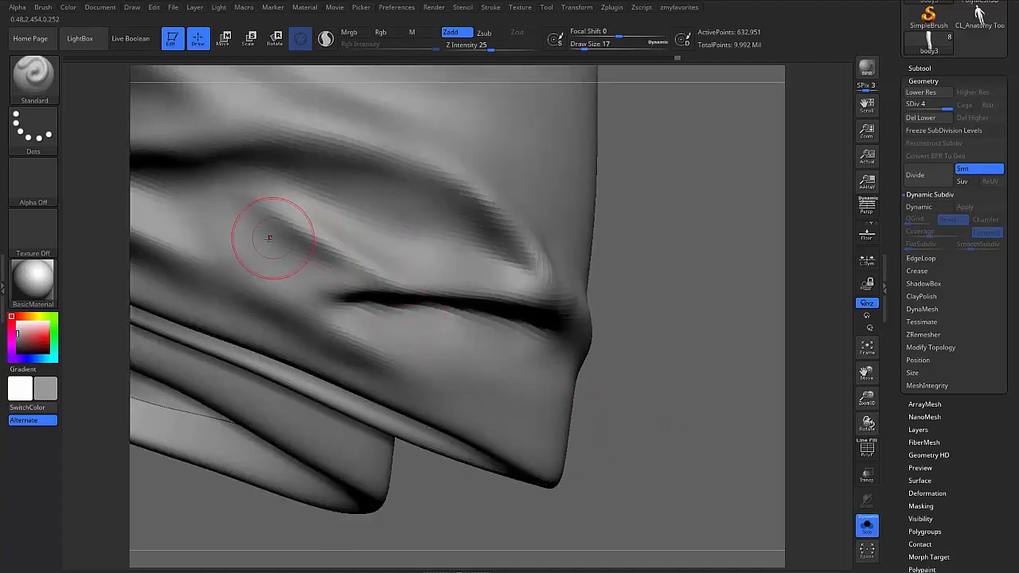
mouse_move(266, 220)
alt+mouse_down()
mouse_move(322, 248)
mouse_move(276, 256)
mouse_move(295, 239)
mouse_move(262, 216)
mouse_move(290, 225)
alt+mouse_up()
mouse_move(422, 494)
alt+mouse_down()
mouse_move(373, 407)
mouse_move(350, 399)
mouse_move(303, 427)
mouse_move(289, 367)
mouse_move(382, 398)
mouse_move(280, 313)
mouse_move(360, 338)
alt+mouse_up()
Extend the lower side groove down toward the back fold junction with the Standard brush at draw size 29 and smooth its end
key(s)
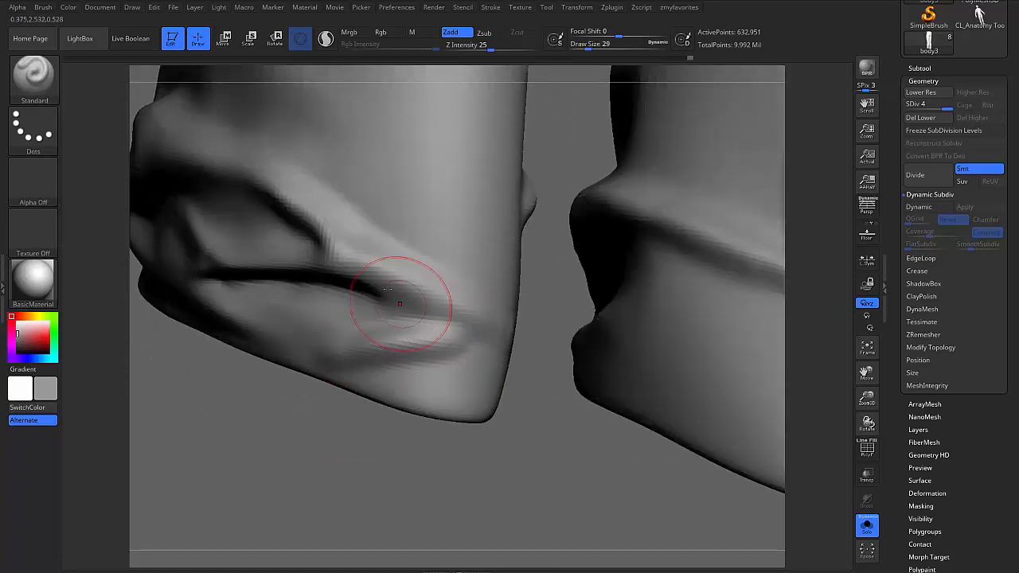
key(shift)
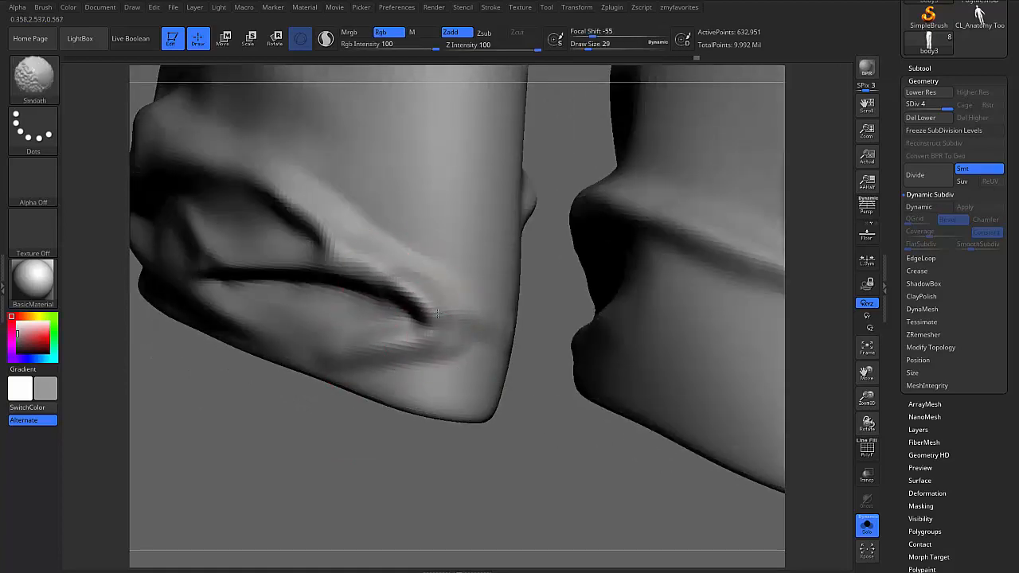
right_drag(400, 284, 328, 346)
key(shift)
right_drag(420, 336, 506, 328)
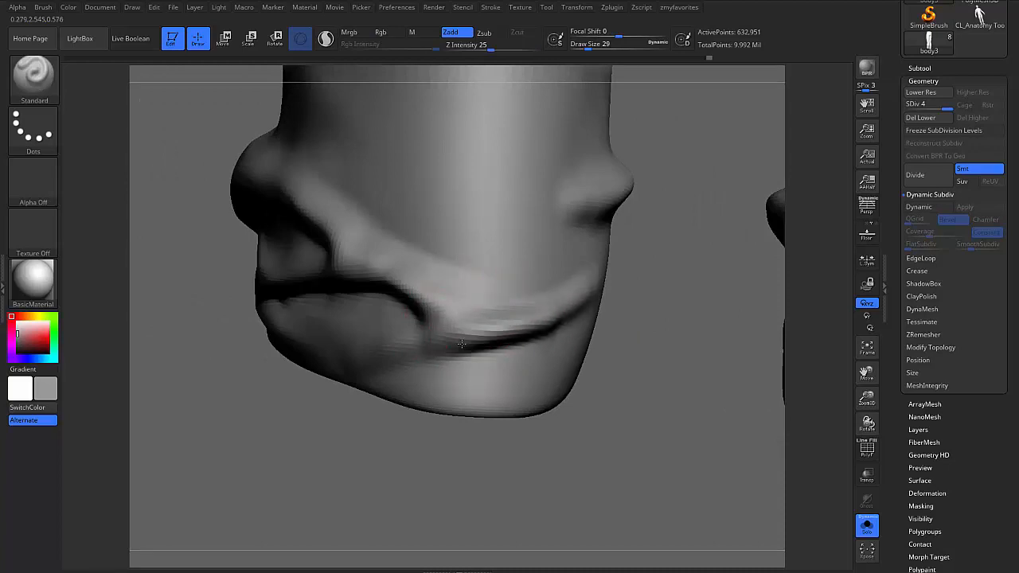
Deepen the groove beneath the fold wrapping around the back of the leg and smooth its junction and far end
right_drag(462, 344, 392, 355)
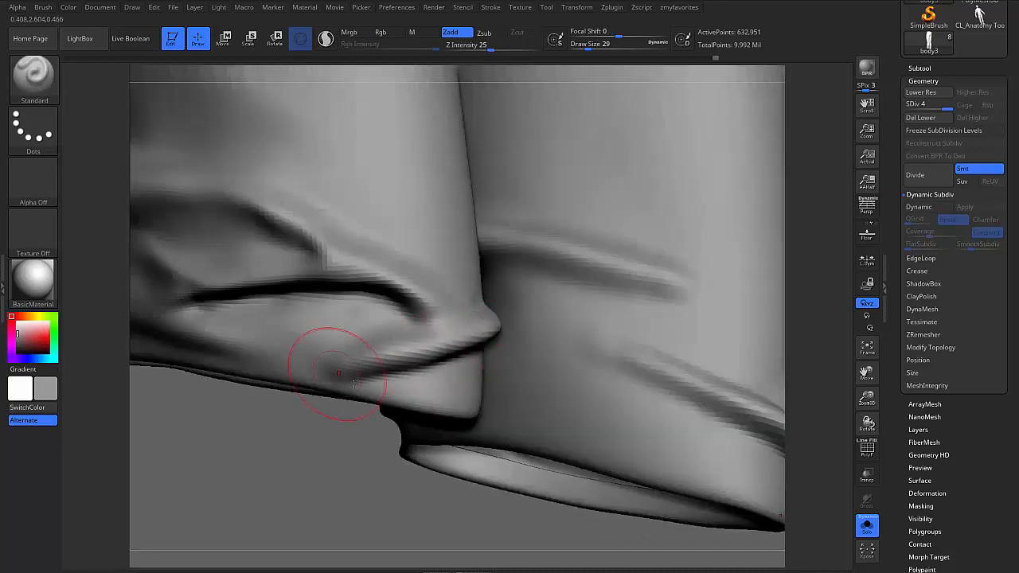
right_drag(339, 372, 452, 335)
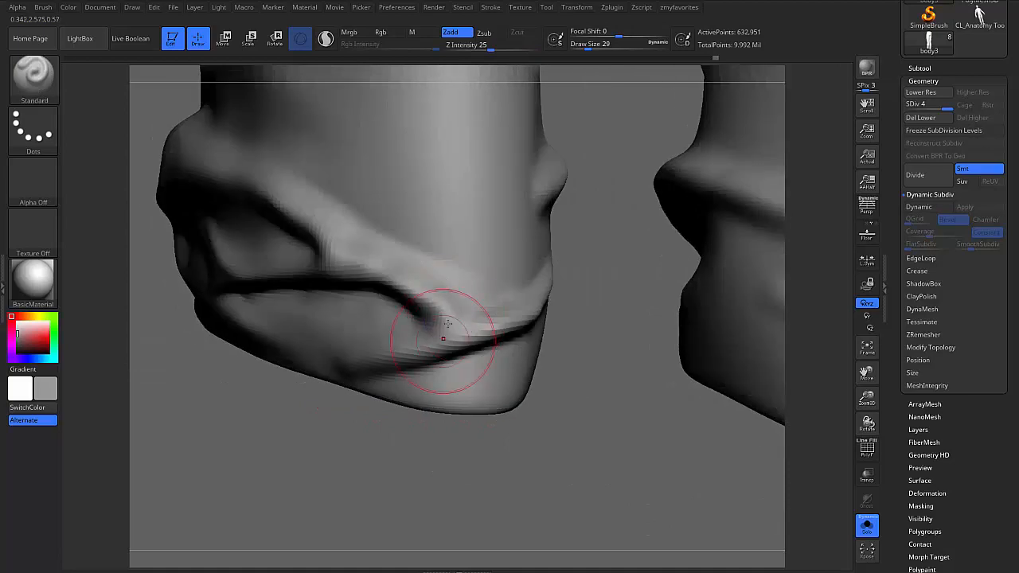
shift+drag(443, 338, 483, 298)
right_drag(598, 310, 516, 328)
shift+drag(514, 329, 411, 346)
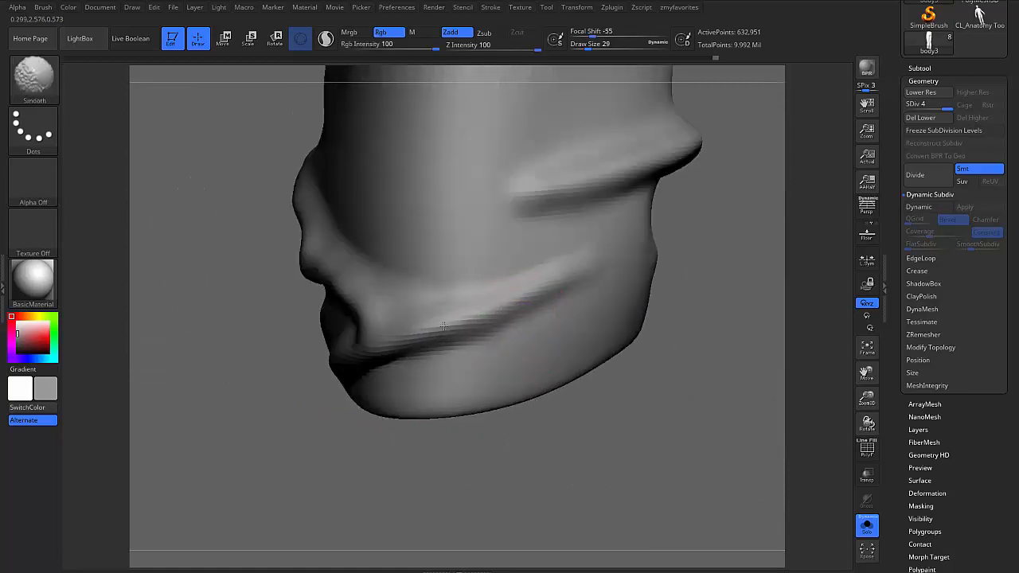
Build up and smooth the upper edge of the ridge that wraps around the back of the leg
right_drag(476, 303, 364, 264)
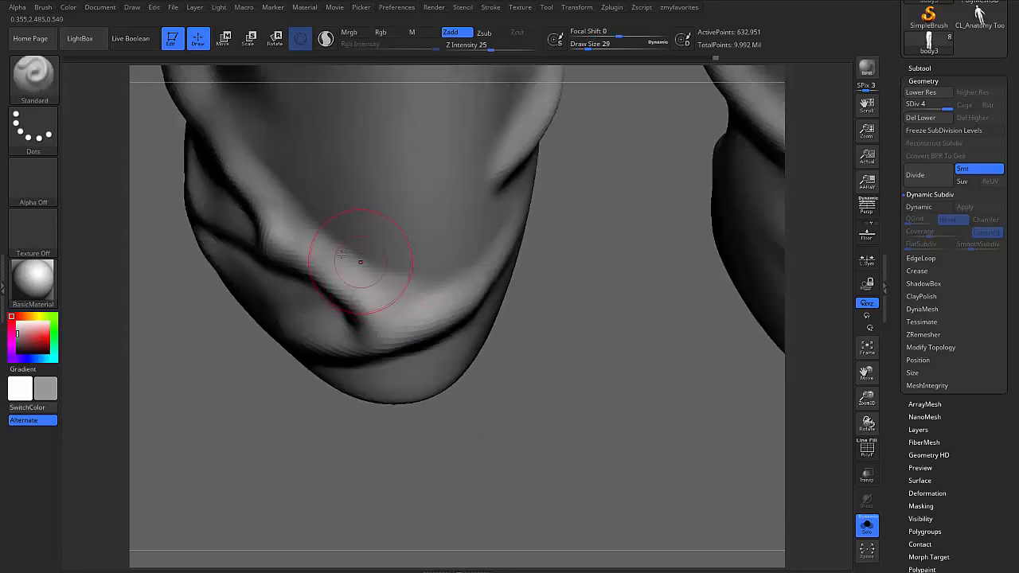
shift+drag(345, 236, 428, 272)
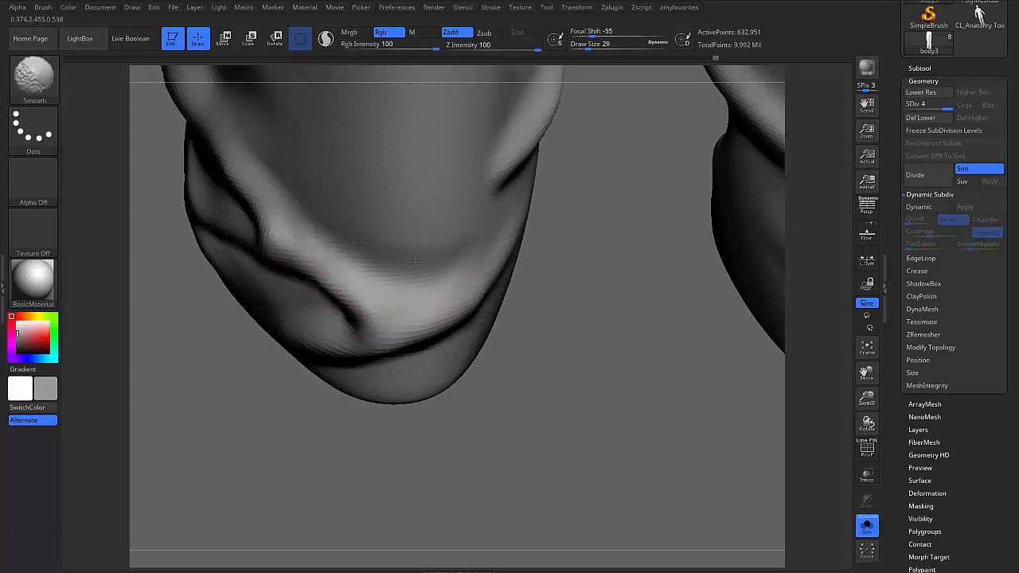
mouse_move(434, 267)
right_down()
mouse_move(325, 335)
mouse_move(297, 342)
mouse_move(275, 327)
mouse_move(296, 323)
right_up()
Carve a fine secondary crease between the puffed cloth and the back groove with the Standard brush at draw sizes 12 and 14, then soften it
mouse_move(364, 308)
alt+right_down()
mouse_move(450, 296)
mouse_move(377, 317)
mouse_move(360, 309)
alt+right_up()
key(s)
drag(360, 309, 347, 310)
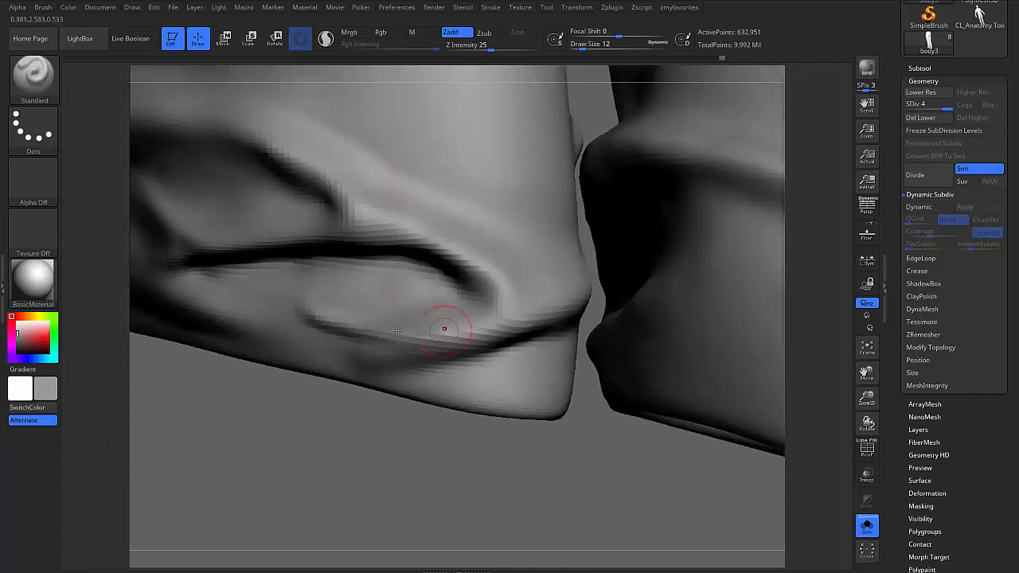
key(shift)
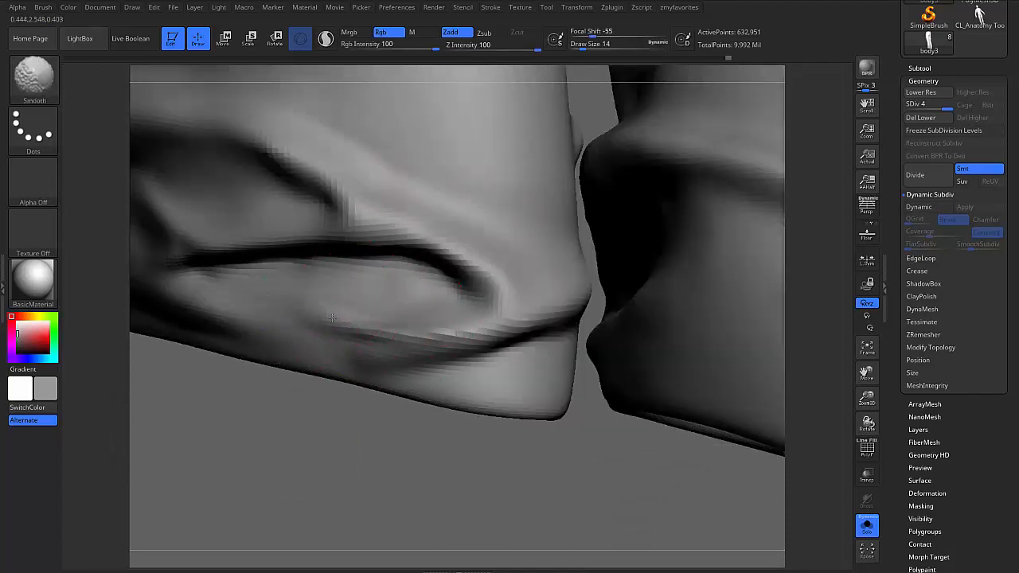
right_drag(391, 363, 326, 357)
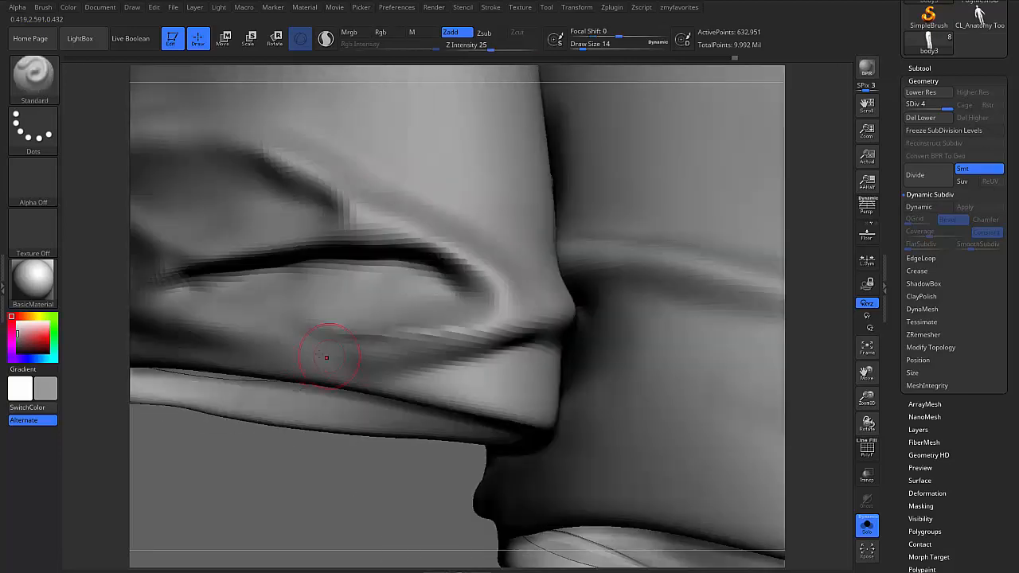
key(shift)
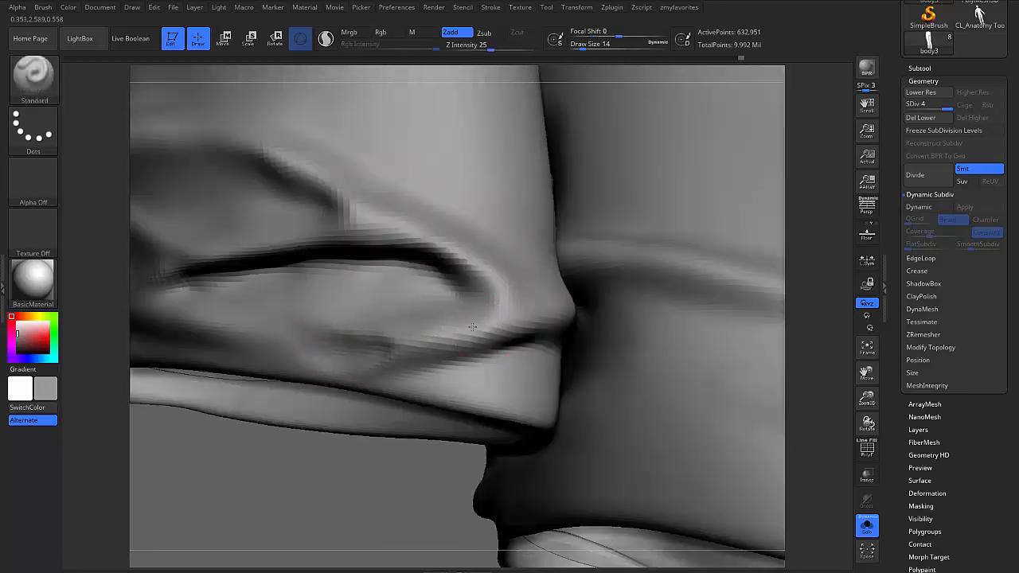
Sculpt branching zigzag folds from the back ridge onto the other side of the leg with the Standard brush at draw size 27
mouse_move(411, 322)
right_down()
mouse_move(362, 322)
mouse_move(423, 319)
mouse_move(437, 359)
mouse_move(517, 362)
mouse_move(510, 419)
mouse_move(434, 411)
mouse_move(480, 439)
mouse_move(446, 435)
mouse_move(498, 478)
mouse_move(462, 470)
right_up()
key(shift)
key(s)
mouse_move(472, 342)
alt+right_down()
mouse_move(413, 338)
mouse_move(391, 351)
alt+right_up()
click(402, 354)
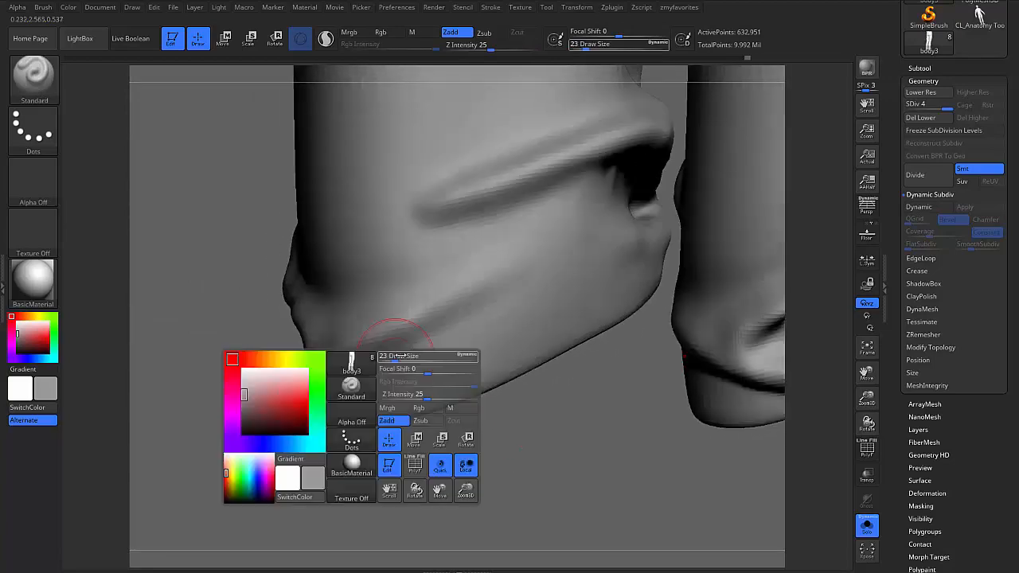
click(351, 361)
key(s)
mouse_move(458, 339)
mouse_down()
mouse_move(412, 352)
mouse_move(549, 307)
mouse_up()
key(s)
drag(395, 330, 556, 207)
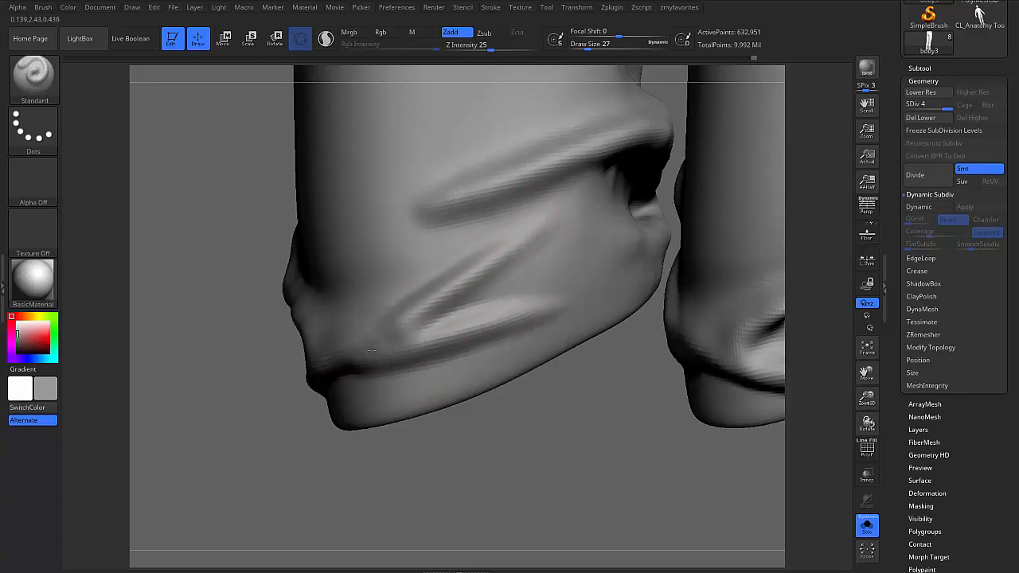
Deepen the groove beneath the new branching folds and smooth their tapering ends into the surrounding cloth
right_drag(418, 280, 430, 328)
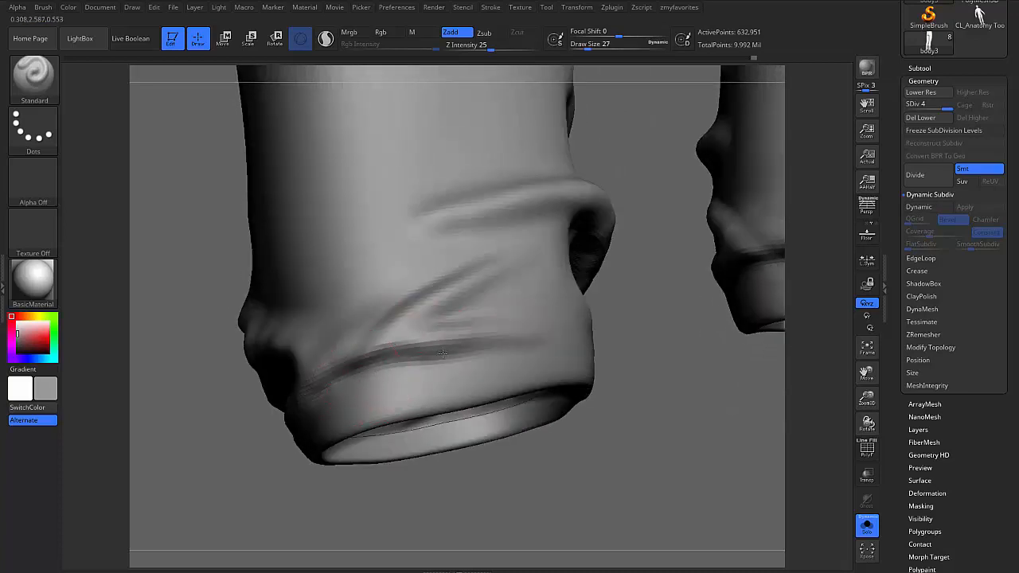
right_drag(496, 359, 352, 348)
key(shift)
right_drag(477, 290, 446, 336)
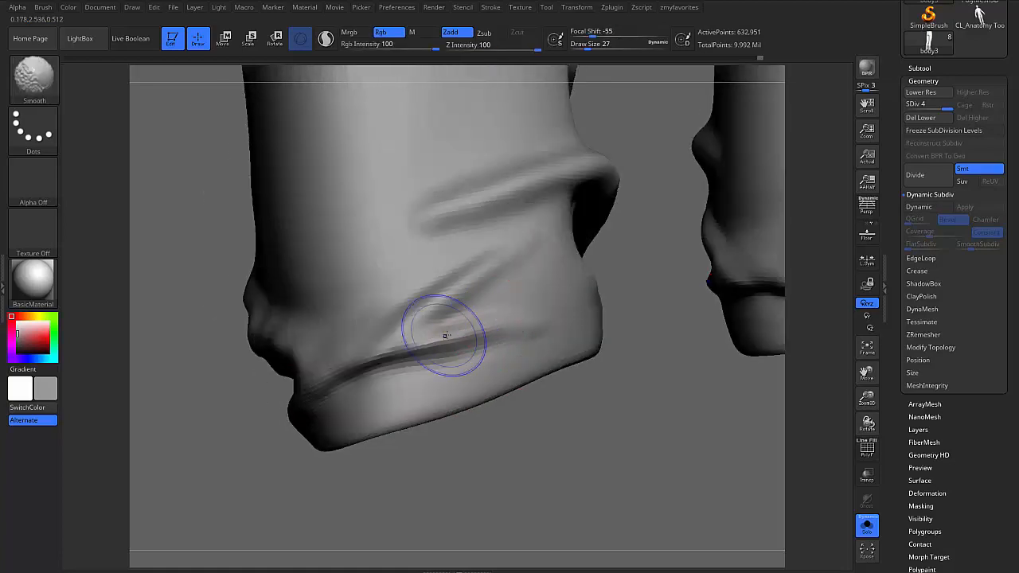
right_drag(556, 310, 491, 331)
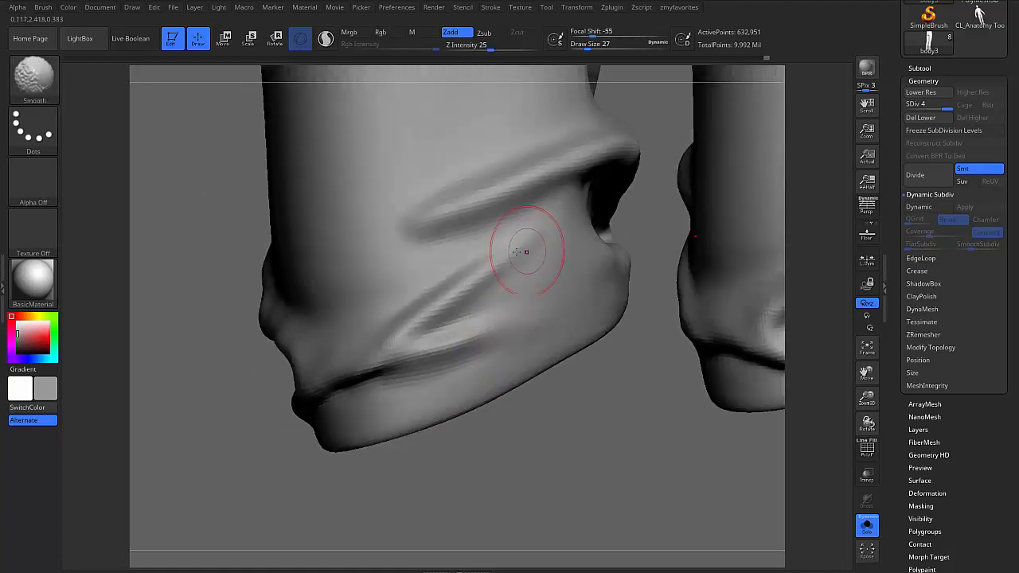
Reshape the lower branching fold and its groove above the cuff with the Move brush at draw size 27
key(b)
key(m)
key(v)
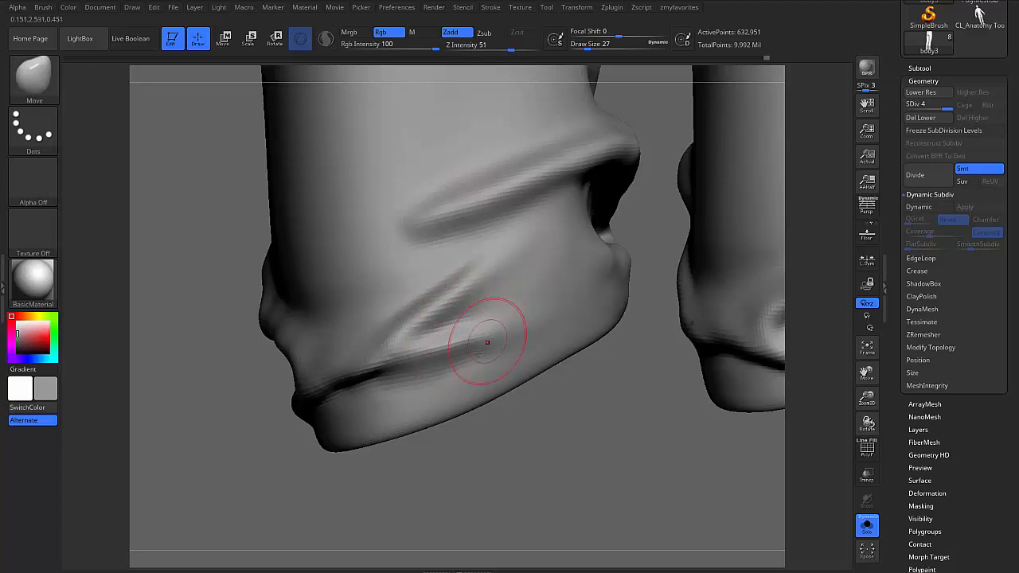
drag(358, 394, 446, 363)
right_drag(445, 422, 362, 392)
Extend and deepen the groove above the cuff with the Standard brush at draw size 27, then smooth its lower edge
key(b)
key(s)
key(t)
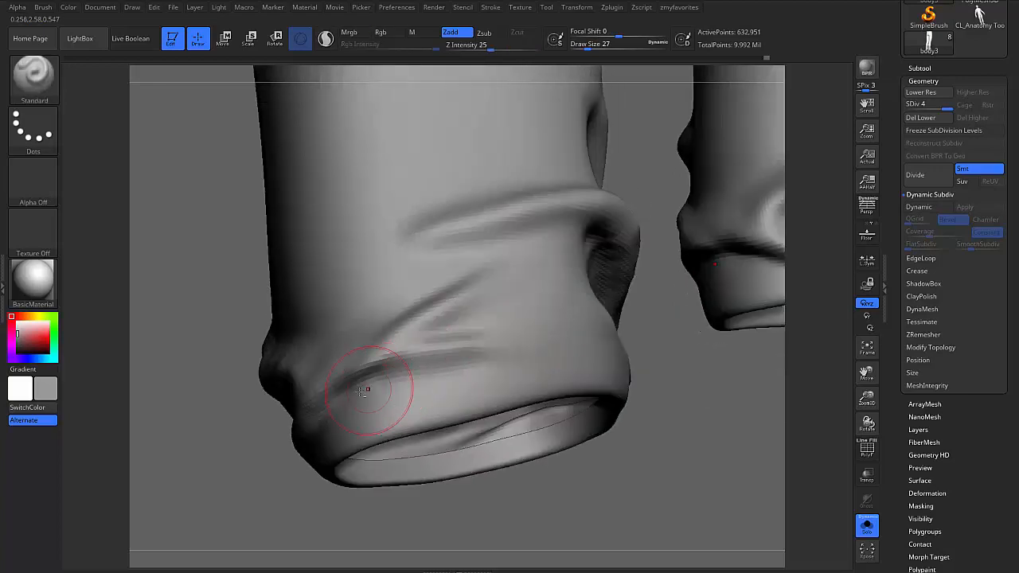
drag(427, 373, 542, 359)
right_drag(542, 358, 469, 414)
shift+drag(430, 406, 390, 386)
right_drag(470, 406, 430, 409)
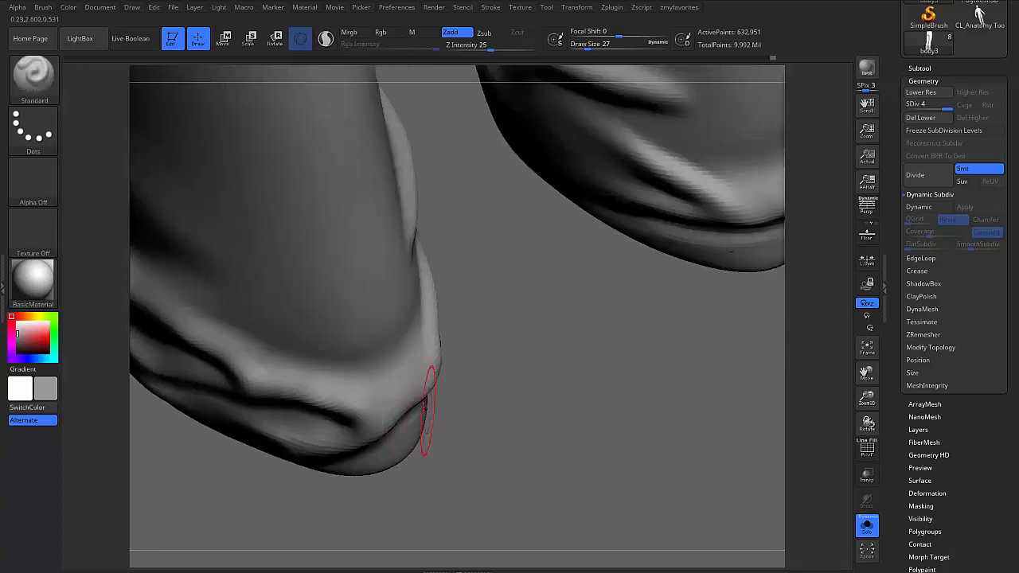
Adjust the cloth silhouette where the groove above the cuff rounds the leg, using the Move brush at draw size 27
key(b)
key(m)
key(v)
drag(412, 406, 425, 401)
mouse_move(474, 371)
right_down()
mouse_move(422, 387)
mouse_move(426, 373)
mouse_move(364, 359)
right_up()
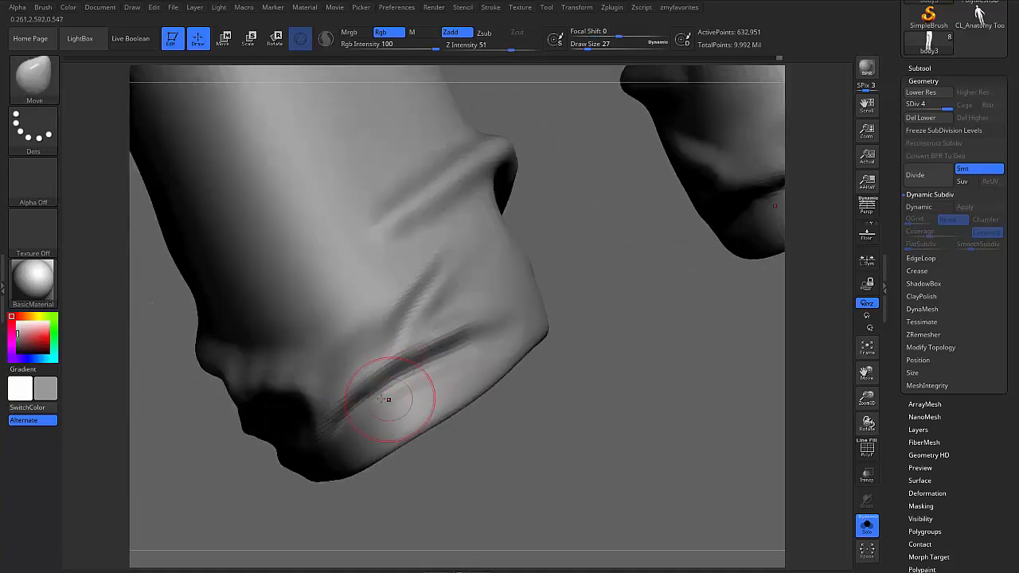
right_drag(525, 325, 448, 322)
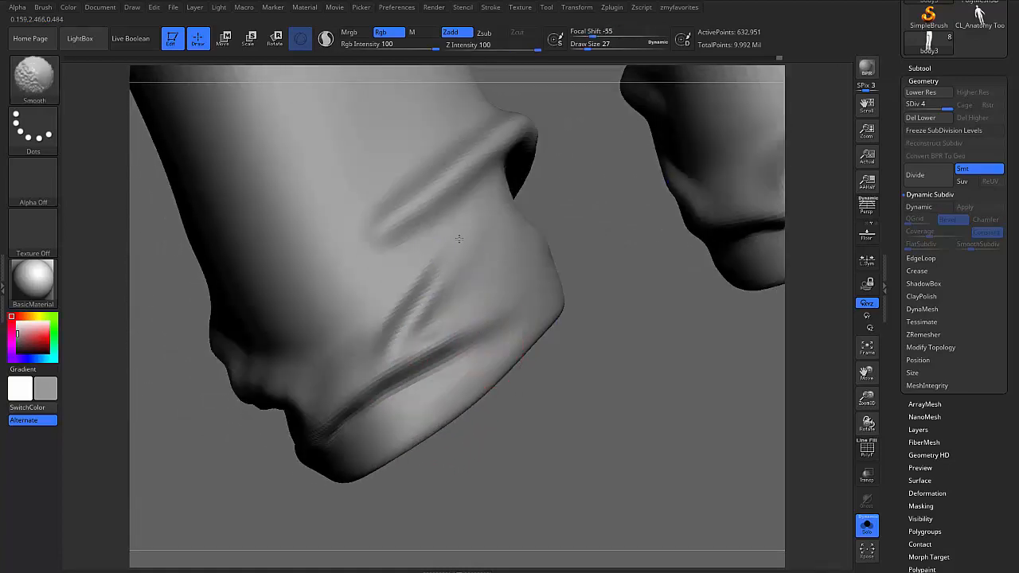
Carve a diagonal groove beneath the upper side fold with the Standard brush at draw size 27 and smooth the fold's edge
alt+right_drag(425, 248, 416, 314)
right_drag(463, 234, 417, 298)
key(b)
key(s)
key(t)
mouse_move(396, 296)
mouse_down()
mouse_move(488, 251)
mouse_move(334, 325)
mouse_move(393, 276)
mouse_move(304, 347)
mouse_up()
shift+drag(414, 248, 344, 292)
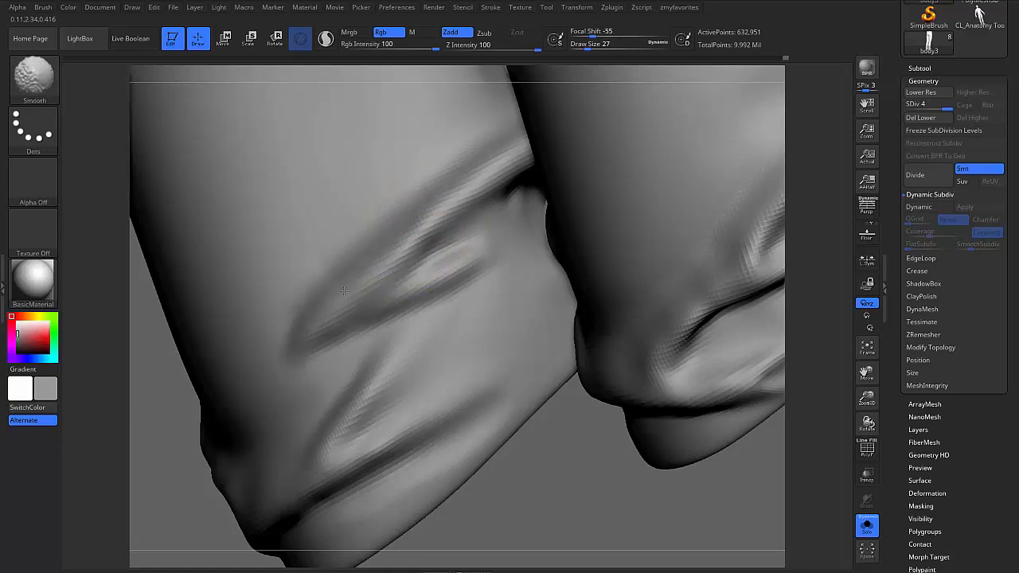
Link the upper and lower side folds with zigzag creases and smooth the cloth between them
mouse_move(454, 254)
shift+mouse_down()
mouse_move(480, 223)
mouse_move(391, 290)
mouse_move(409, 303)
mouse_move(468, 283)
shift+mouse_up()
mouse_move(346, 325)
mouse_down()
mouse_move(430, 291)
mouse_move(396, 291)
mouse_move(523, 246)
mouse_up()
mouse_move(433, 321)
mouse_down()
mouse_move(386, 371)
mouse_move(469, 297)
mouse_move(473, 309)
mouse_move(468, 255)
mouse_up()
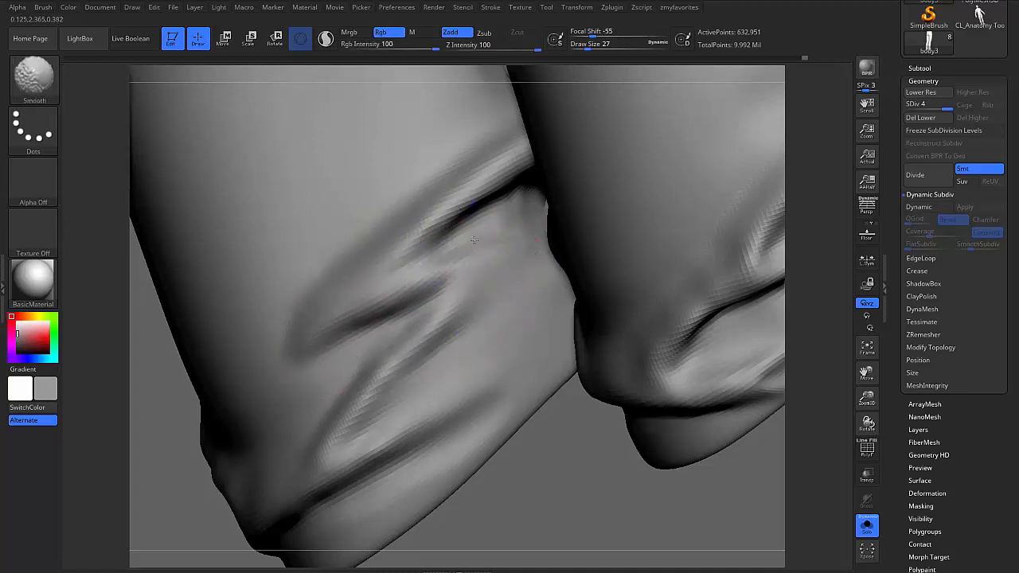
alt+right_drag(463, 238, 373, 457)
mouse_move(392, 419)
alt+right_down()
mouse_move(403, 425)
mouse_move(456, 393)
mouse_move(295, 269)
mouse_move(326, 289)
alt+right_up()
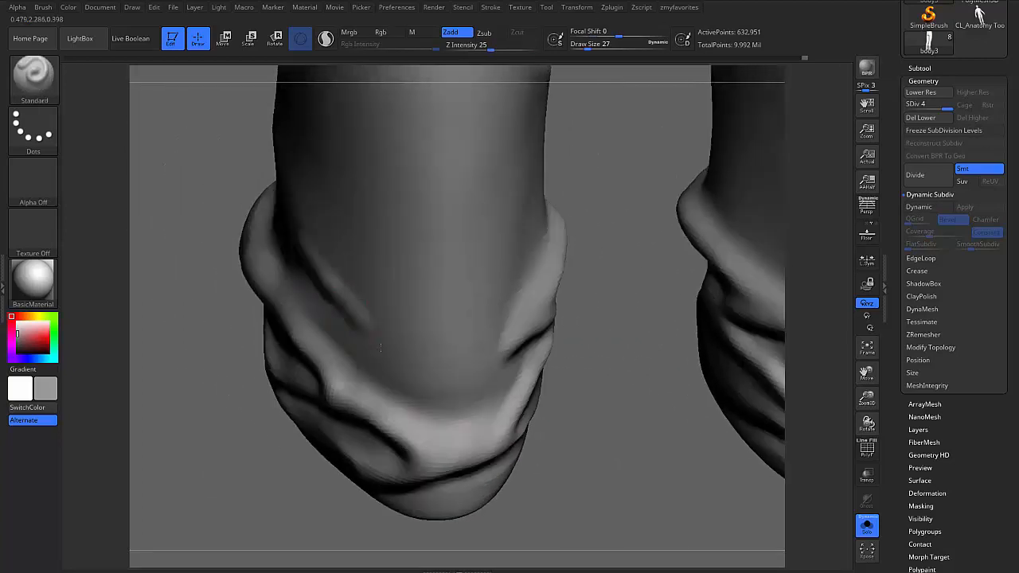
Sculpt a curved fold with a groove beneath it, connecting the upper folds on both sides of the leg
drag(366, 307, 446, 353)
drag(374, 327, 505, 290)
drag(450, 350, 530, 239)
right_drag(478, 324, 462, 308)
drag(500, 344, 548, 271)
drag(444, 364, 513, 322)
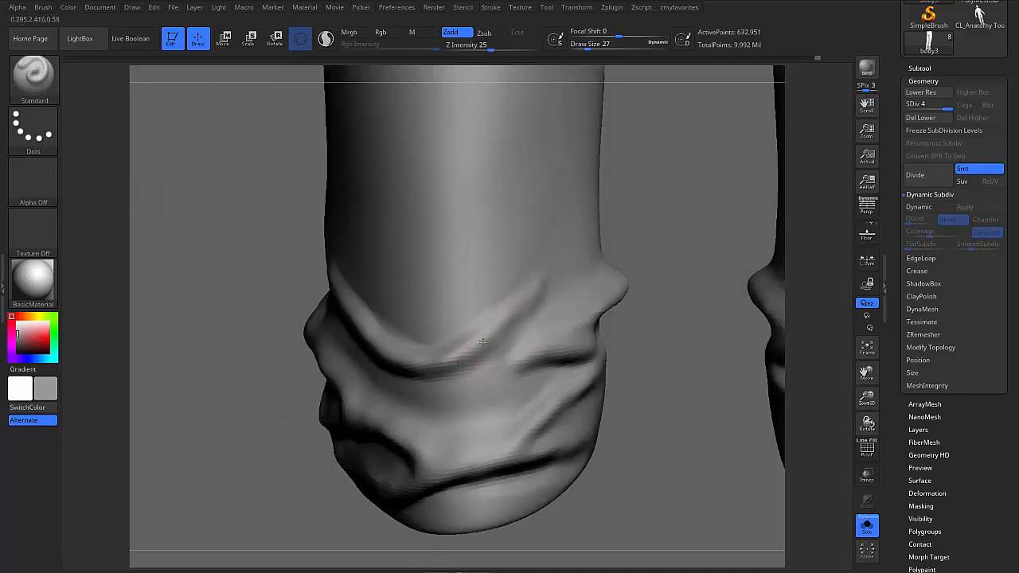
Smooth both ends of the curved upper fold into the surrounding cloth at draw size 44
mouse_move(525, 284)
shift+mouse_down()
mouse_move(523, 274)
mouse_move(519, 284)
mouse_move(547, 264)
shift+mouse_up()
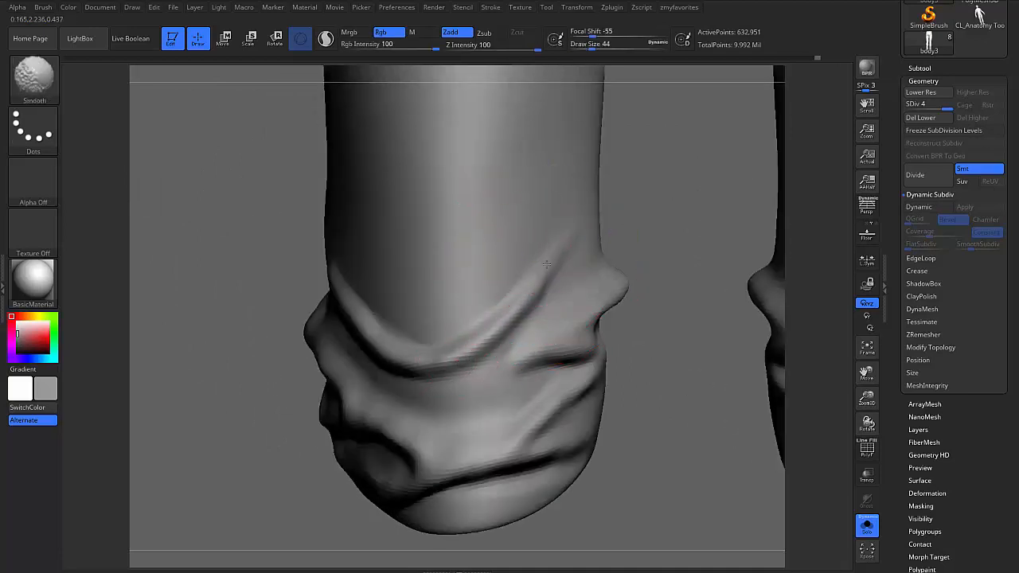
right_drag(368, 355, 407, 352)
shift+drag(407, 352, 430, 369)
right_drag(307, 283, 337, 310)
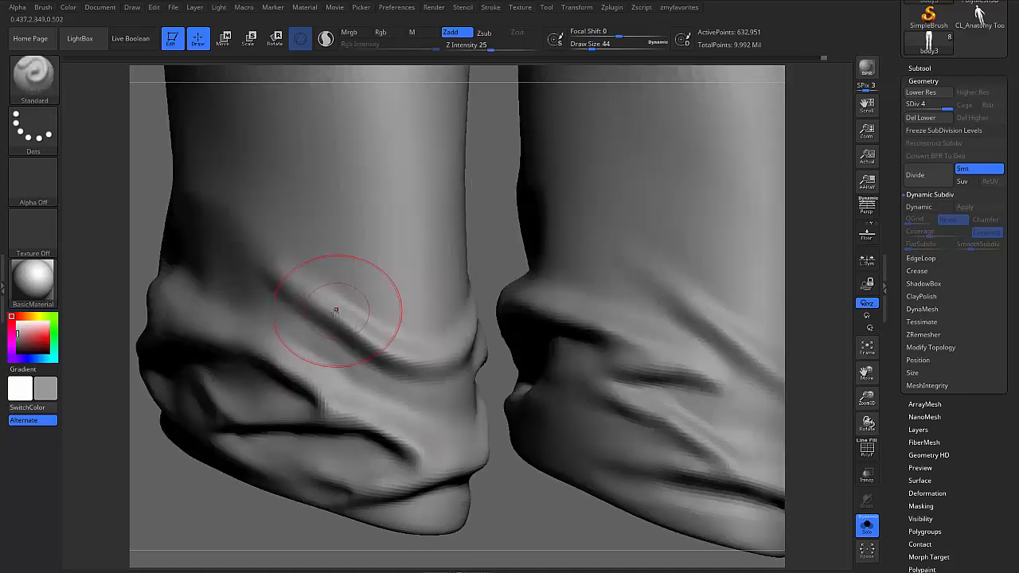
mouse_move(337, 310)
shift+mouse_down()
mouse_move(372, 326)
mouse_move(317, 329)
mouse_move(350, 363)
mouse_move(259, 338)
shift+mouse_up()
Branch a fine crease off beneath the curved fold with the Standard brush at draw size 18, then soften the surrounding cloth
key(b)
key(m)
key(v)
key(s)
key(b)
key(s)
key(t)
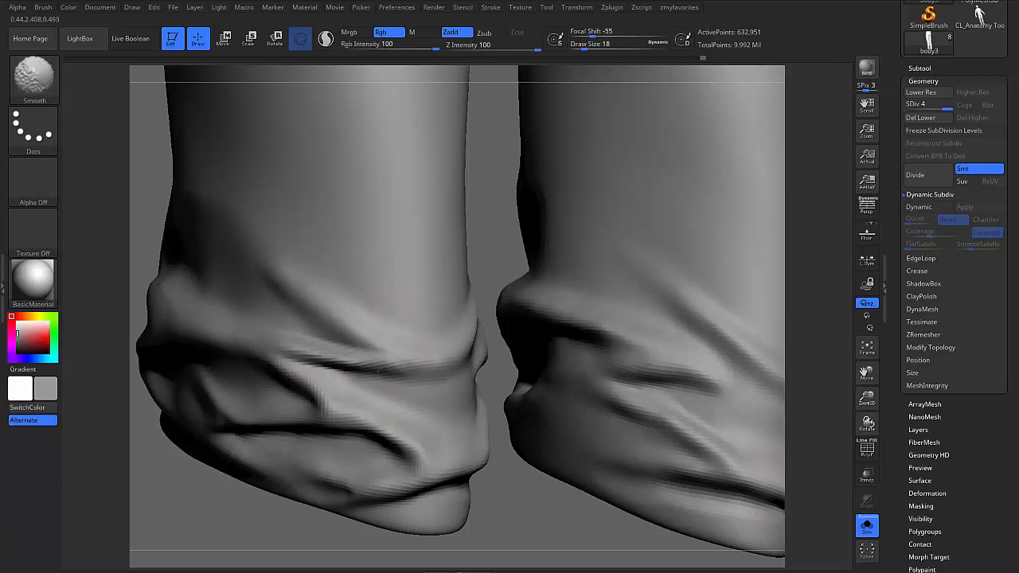
drag(334, 371, 402, 390)
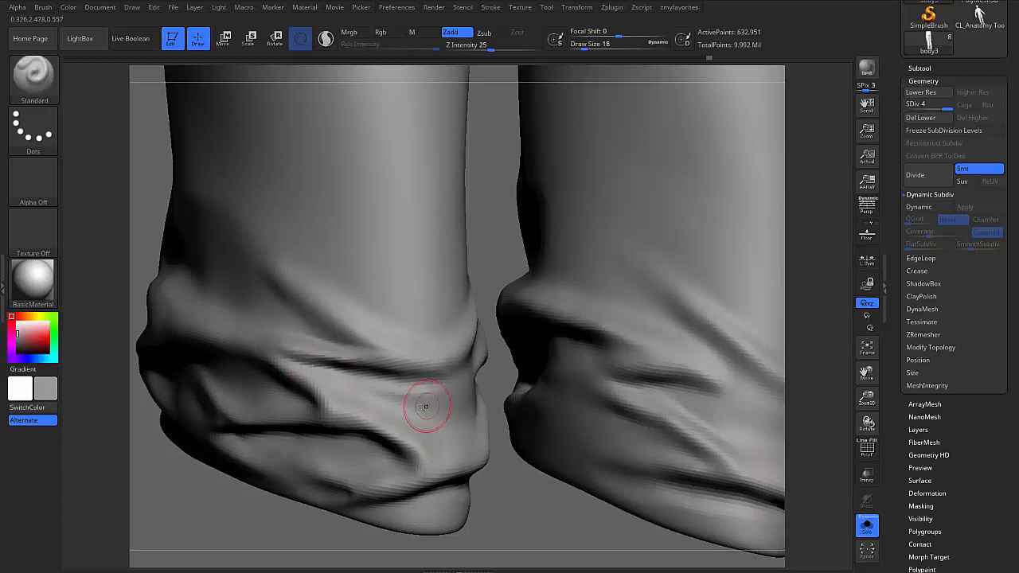
right_drag(426, 407, 407, 394)
shift+drag(407, 393, 411, 393)
right_drag(411, 393, 278, 339)
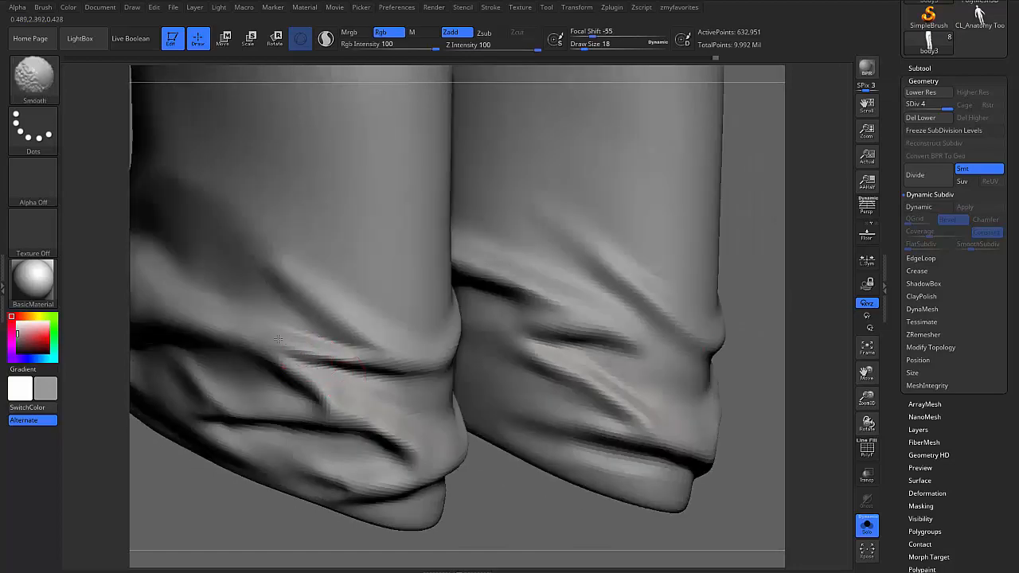
Sculpt a short crease in the flat cloth band below the curved fold with the Standard brush at draw size 18 and soften it
right_drag(359, 358, 462, 351)
mouse_move(462, 351)
mouse_down()
mouse_move(418, 323)
mouse_move(512, 354)
mouse_up()
mouse_move(446, 325)
mouse_down()
mouse_move(541, 354)
mouse_move(537, 378)
mouse_up()
right_drag(536, 377, 496, 364)
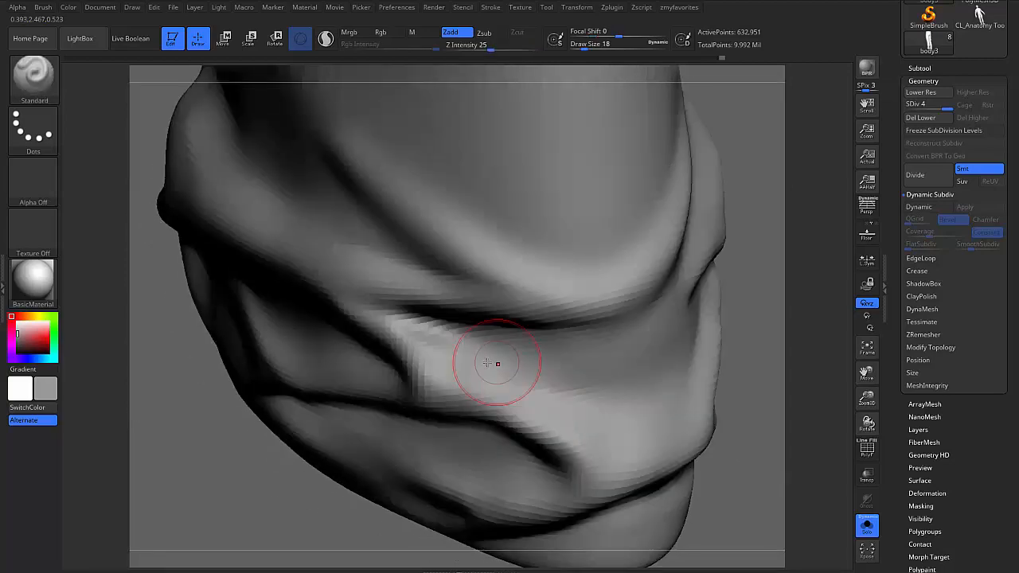
drag(462, 368, 598, 354)
right_drag(598, 355, 467, 364)
shift+drag(466, 364, 429, 352)
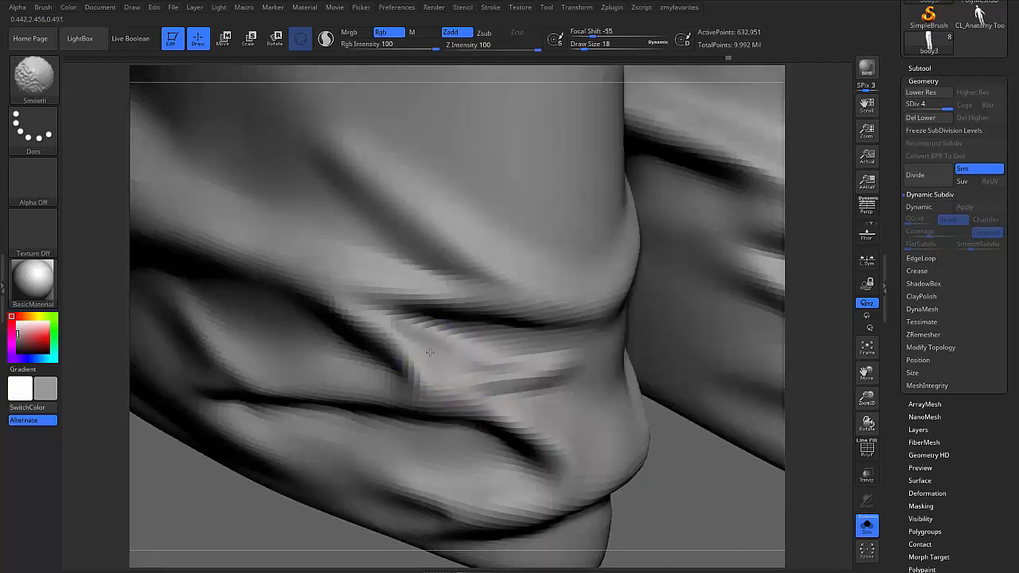
right_drag(597, 366, 534, 379)
shift+drag(535, 379, 564, 375)
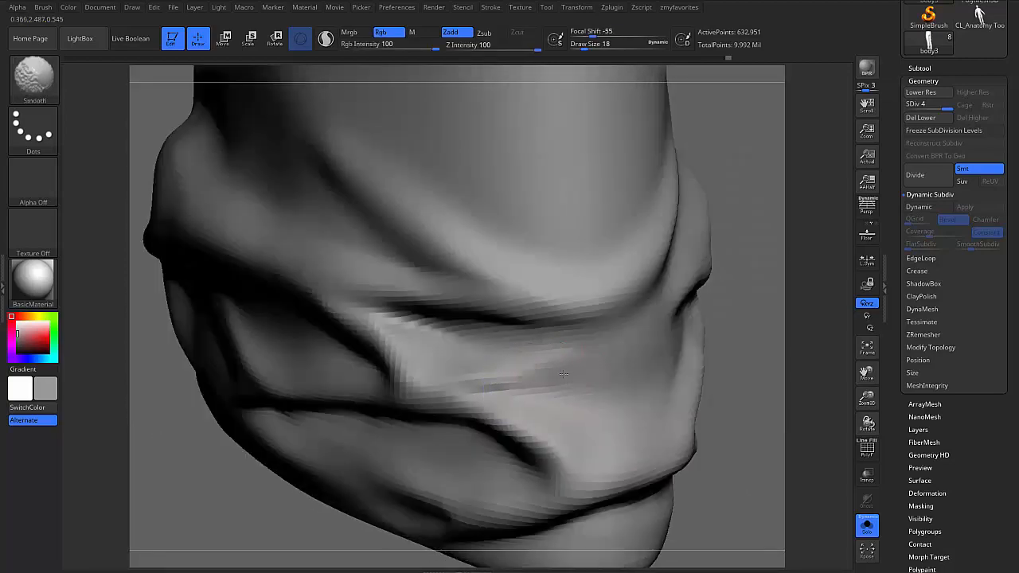
Recarve the short crease across the middle cloth band and smooth its ends into the surface
mouse_move(590, 351)
ctrl+right_down()
mouse_move(383, 453)
mouse_move(371, 432)
mouse_move(466, 344)
ctrl+right_up()
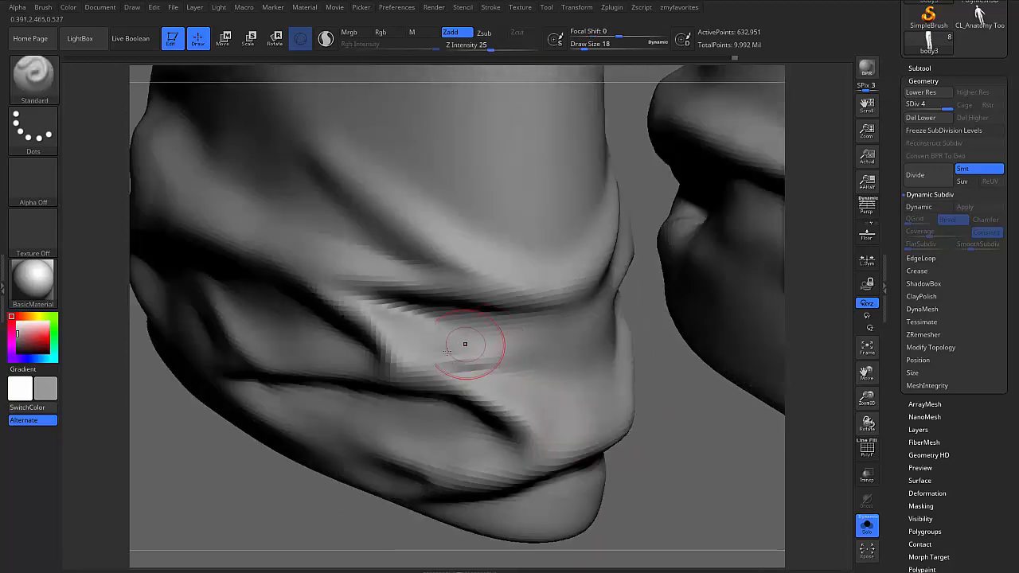
drag(410, 371, 512, 363)
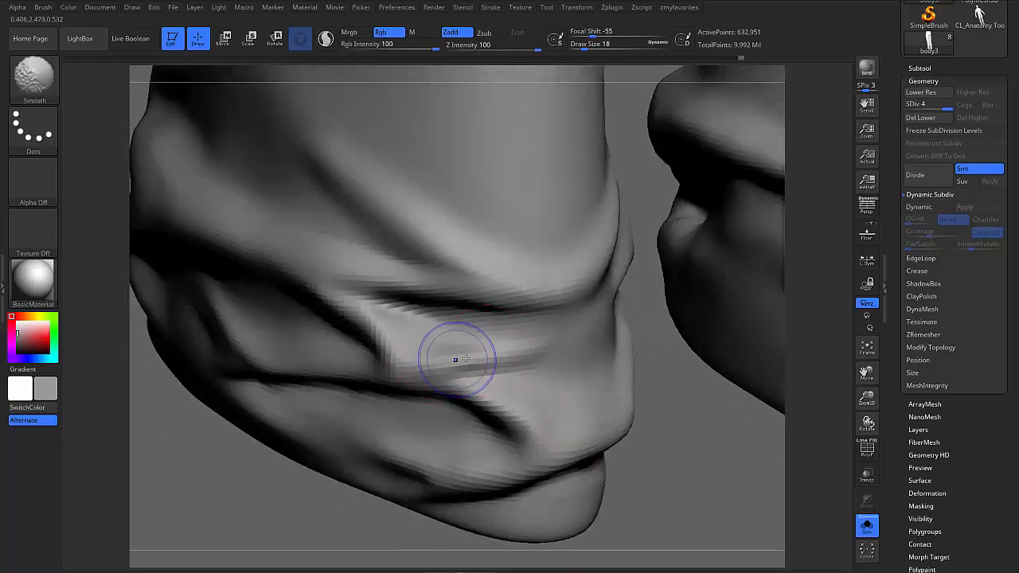
right_drag(545, 358, 521, 355)
shift+drag(521, 355, 589, 335)
Join the side grooves into one continuous deep groove beneath the curved fold with the Standard brush at draw size 25
mouse_move(598, 331)
ctrl+right_down()
mouse_move(439, 425)
mouse_move(542, 414)
mouse_move(518, 466)
mouse_move(423, 450)
mouse_move(549, 425)
mouse_move(486, 306)
ctrl+right_up()
key(s)
mouse_move(465, 290)
mouse_down()
mouse_move(507, 277)
mouse_move(521, 255)
mouse_up()
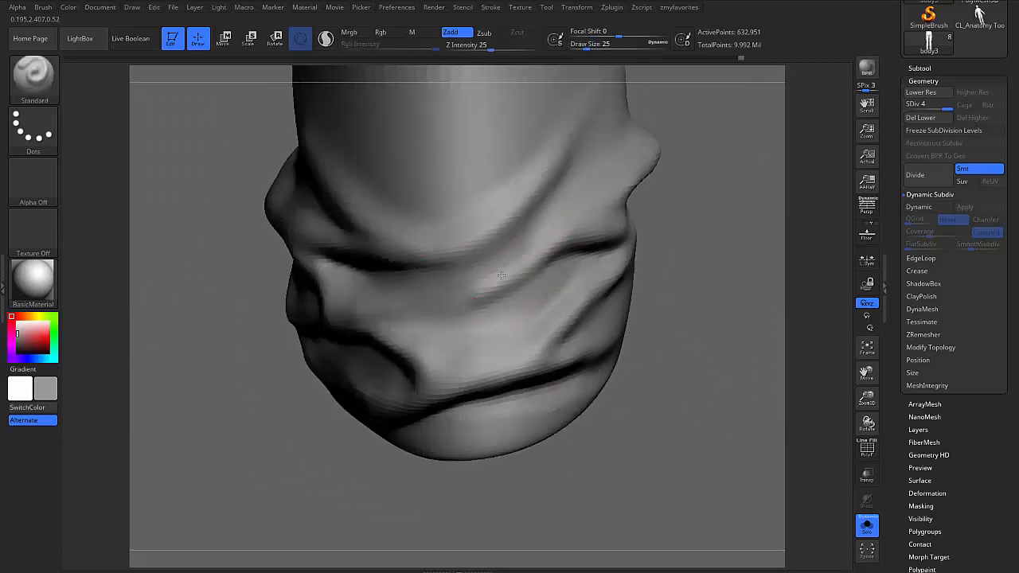
right_drag(565, 250, 507, 261)
drag(474, 275, 598, 222)
right_drag(642, 241, 498, 262)
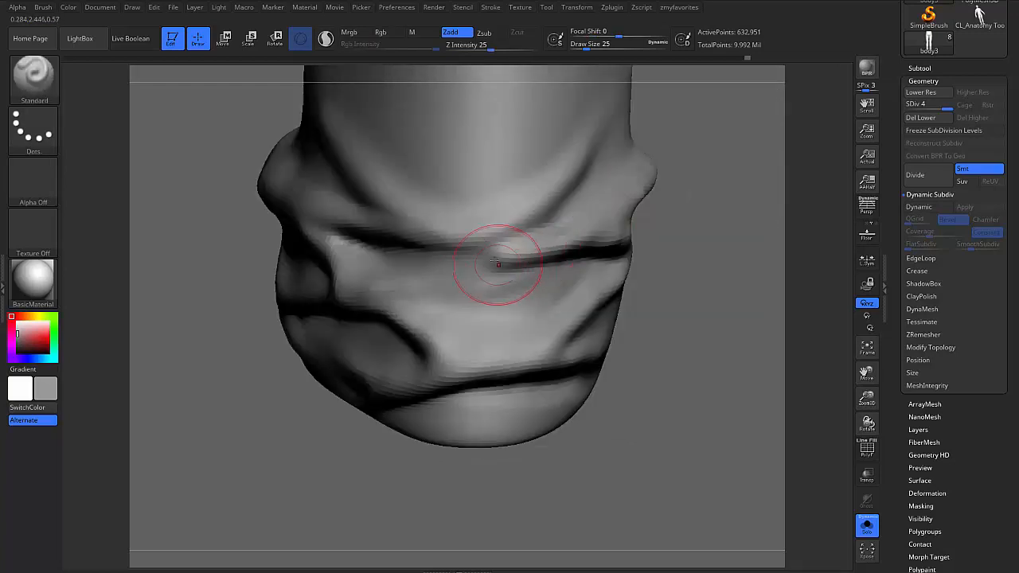
mouse_move(388, 249)
mouse_down()
mouse_move(514, 278)
mouse_move(528, 291)
mouse_up()
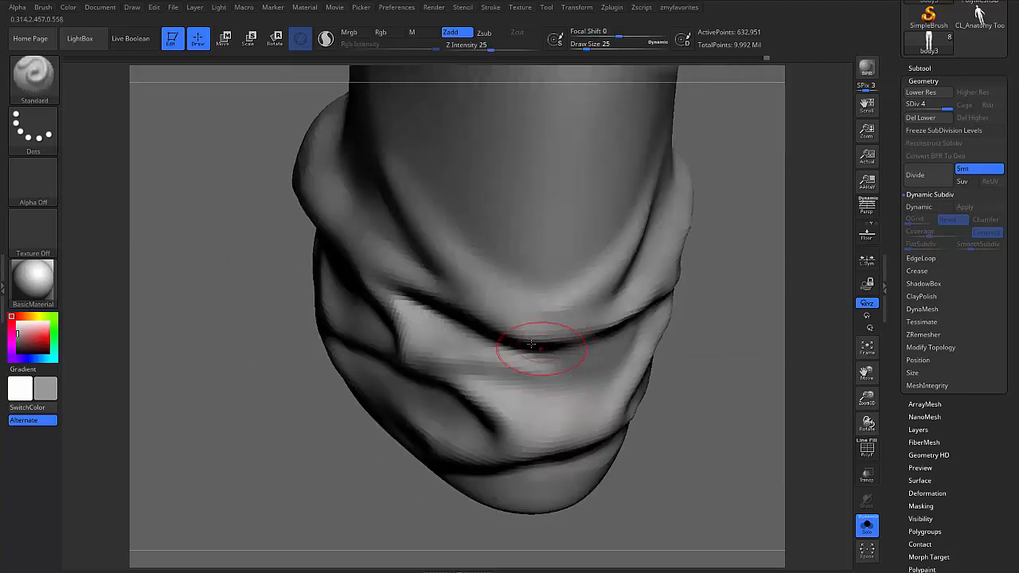
key(shift)
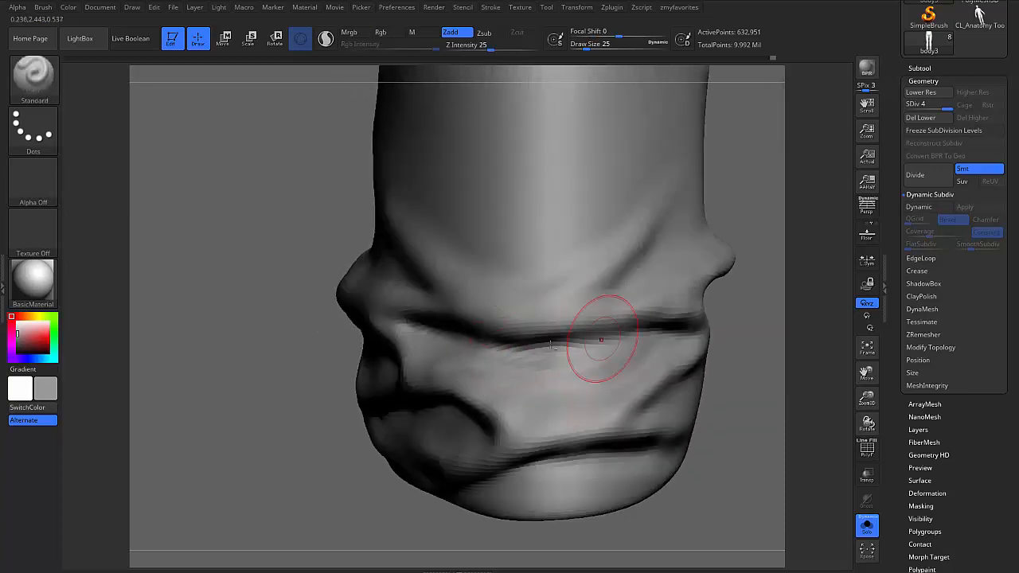
drag(637, 328, 472, 345)
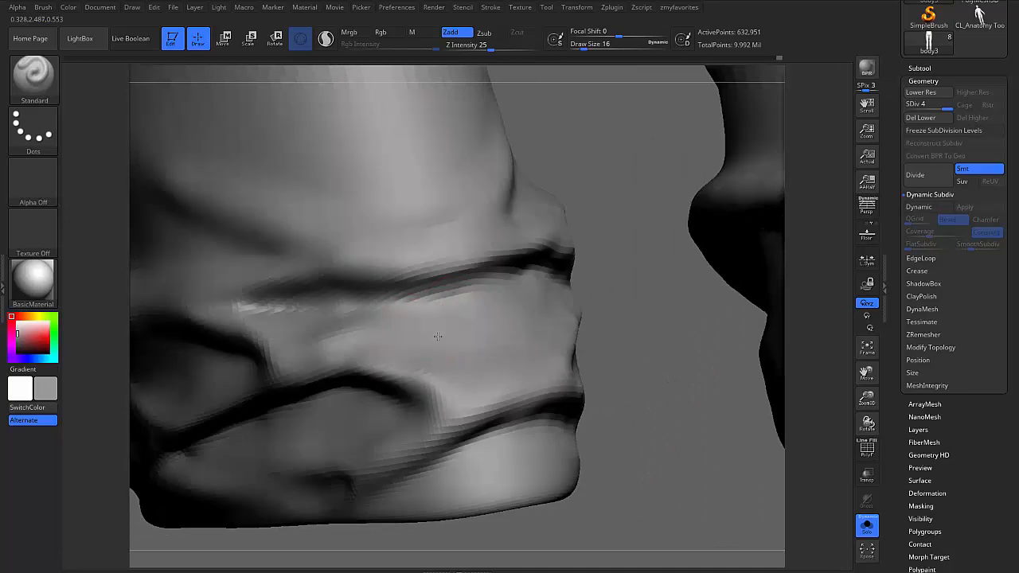
Carve narrow parallel diagonal creases below the joined groove with the Standard brush at draw size 16, then smooth their ends
mouse_move(447, 318)
mouse_down()
mouse_move(383, 355)
mouse_move(360, 355)
mouse_up()
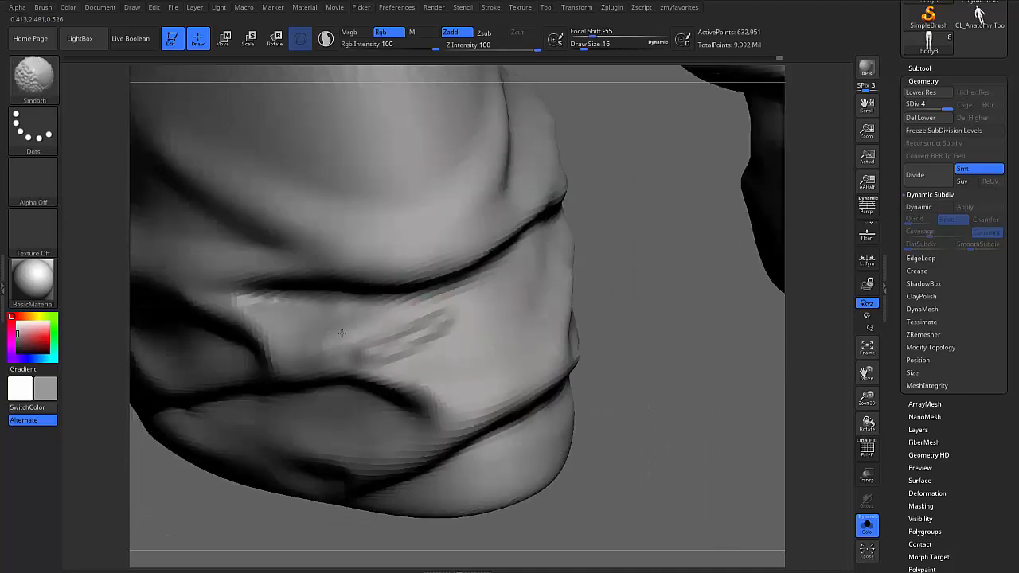
drag(445, 322, 363, 360)
mouse_move(496, 300)
mouse_down()
mouse_move(422, 336)
mouse_move(343, 356)
mouse_up()
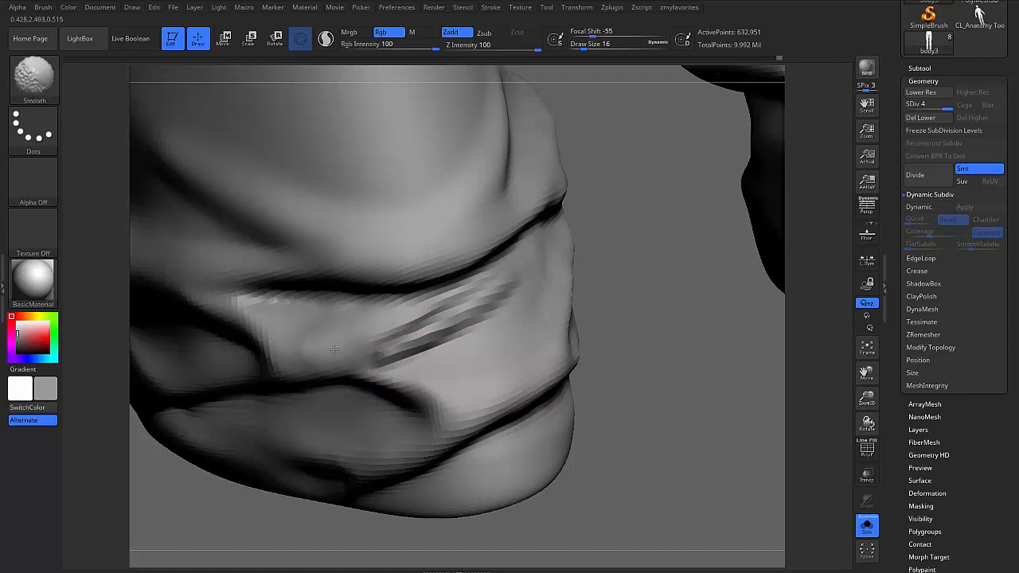
right_drag(515, 269, 473, 319)
shift+drag(473, 320, 536, 263)
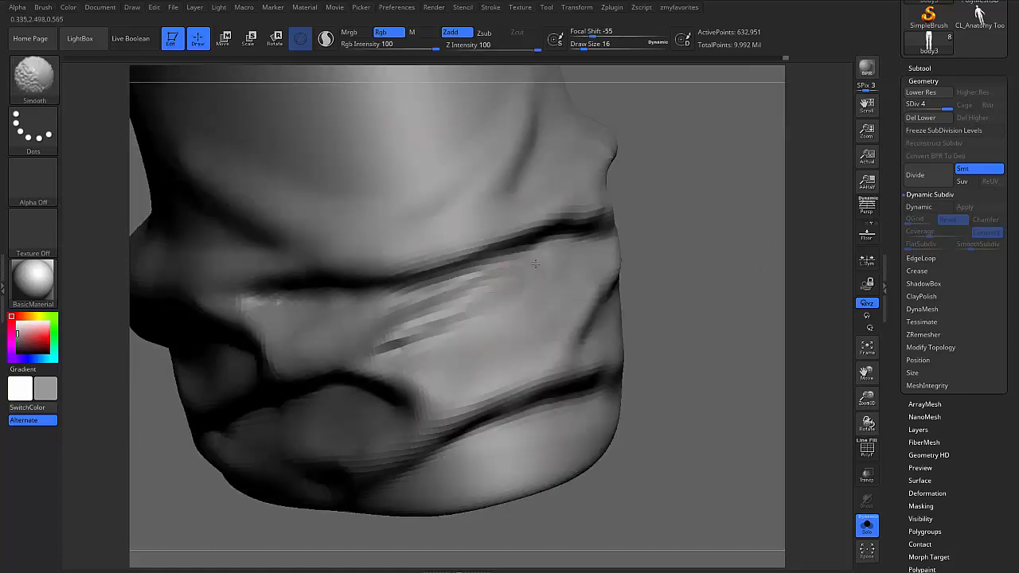
Refine the diagonal creases into one short pinched fold above the lower groove and smooth the cloth around it
mouse_move(397, 326)
right_down()
mouse_move(452, 342)
mouse_move(440, 326)
right_up()
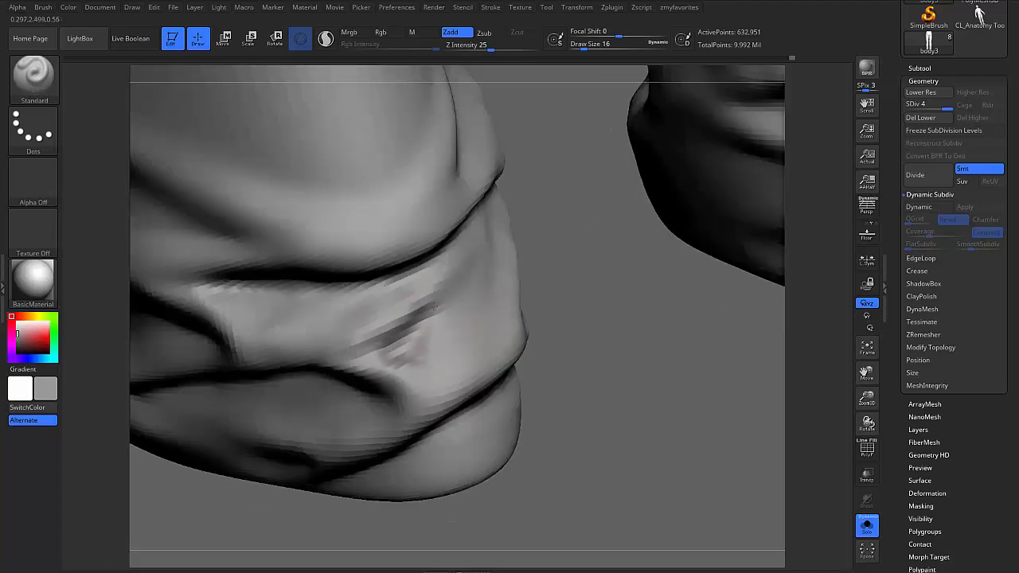
key(shift)
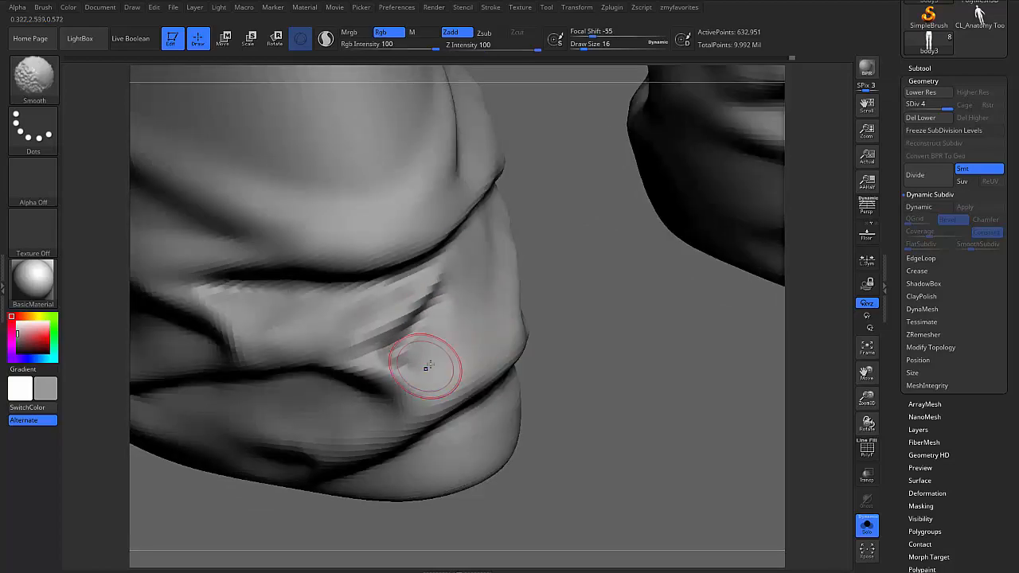
right_drag(427, 367, 402, 356)
mouse_move(464, 282)
right_down()
mouse_move(400, 295)
mouse_move(334, 351)
right_up()
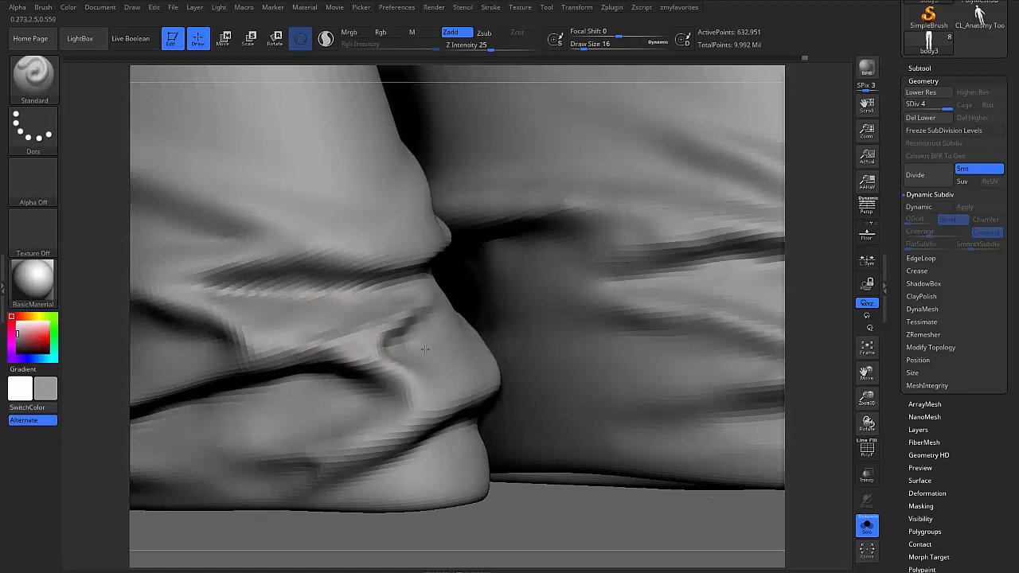
right_drag(425, 348, 400, 314)
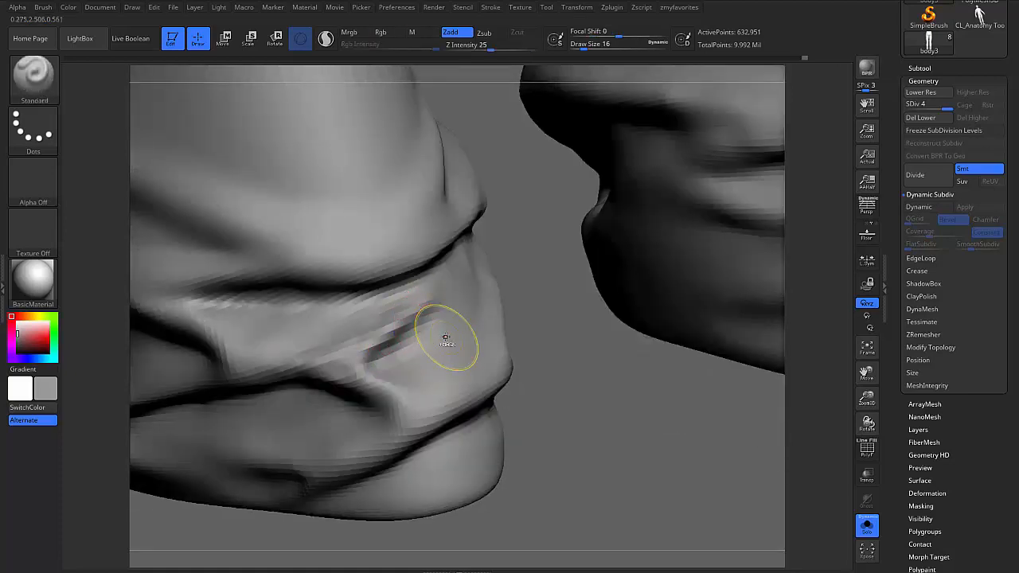
Divide the mesh to subdivision level 5 and smooth the pinched fold and neighbouring cloth with draw size 25
key(ctrl)
key(ctrl+d)
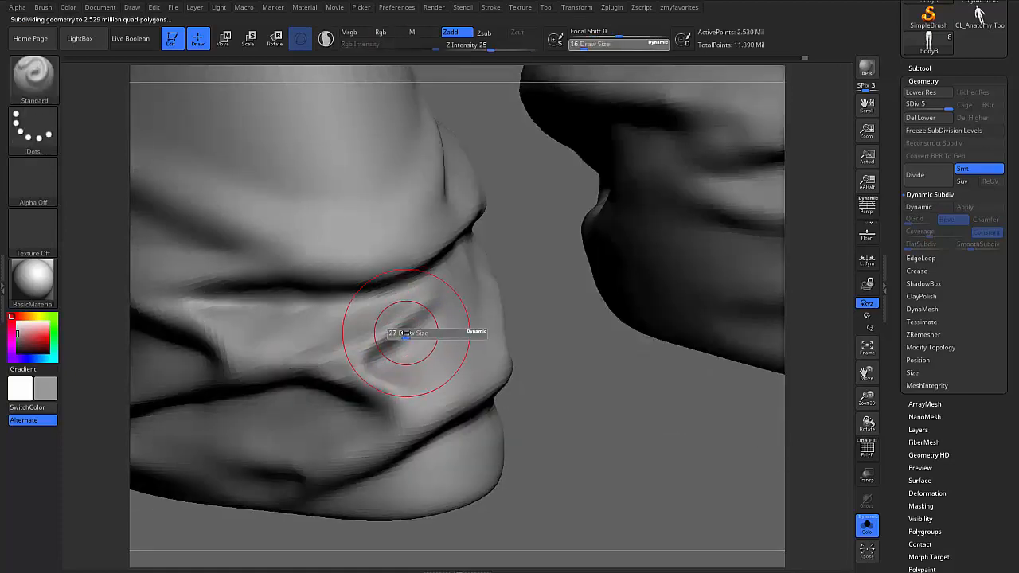
key(shift)
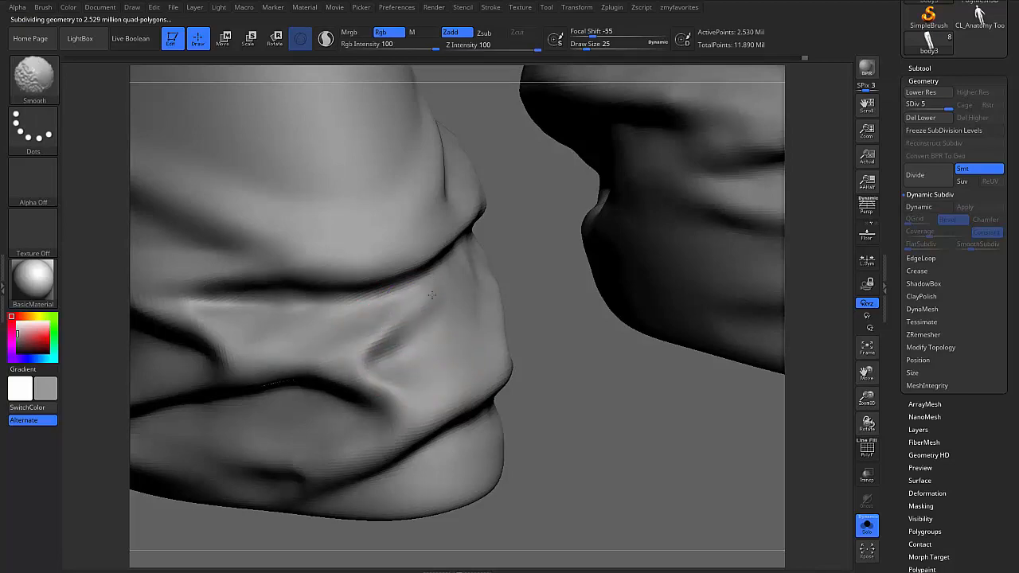
right_drag(432, 295, 443, 310)
shift+drag(443, 309, 456, 289)
right_drag(457, 289, 489, 287)
shift+drag(489, 287, 483, 297)
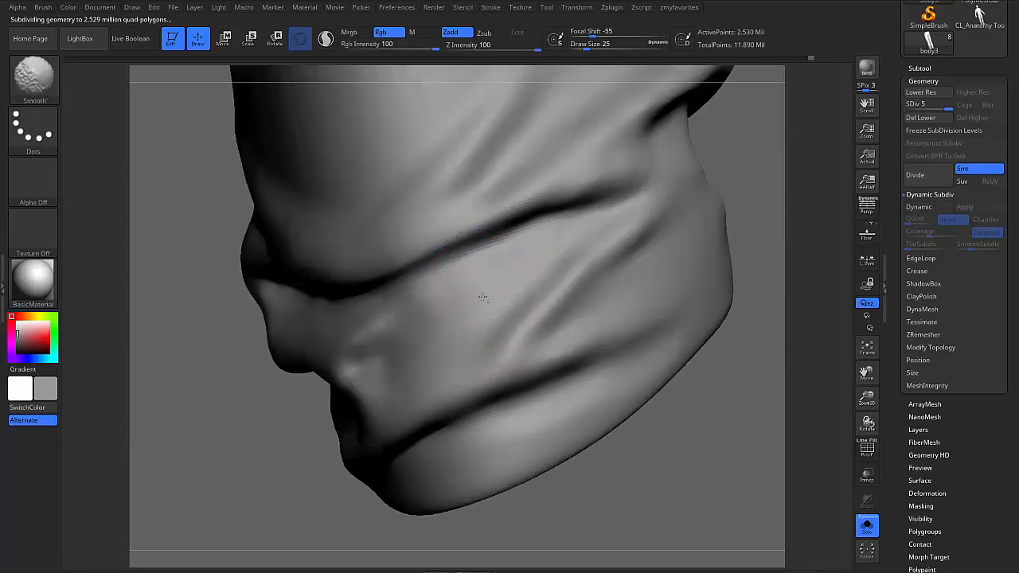
mouse_move(483, 297)
ctrl+right_down()
mouse_move(382, 405)
mouse_move(477, 398)
mouse_move(434, 414)
ctrl+right_up()
right_drag(434, 414, 391, 421)
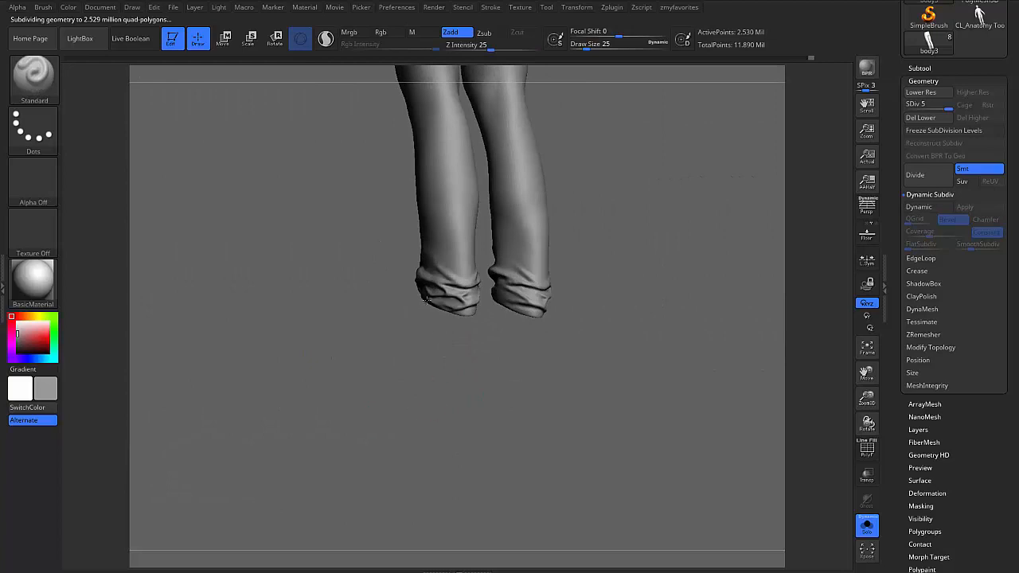
mouse_move(427, 300)
right_down()
mouse_move(455, 387)
mouse_move(494, 398)
mouse_move(421, 387)
mouse_move(455, 389)
mouse_move(470, 341)
mouse_move(562, 232)
right_up()
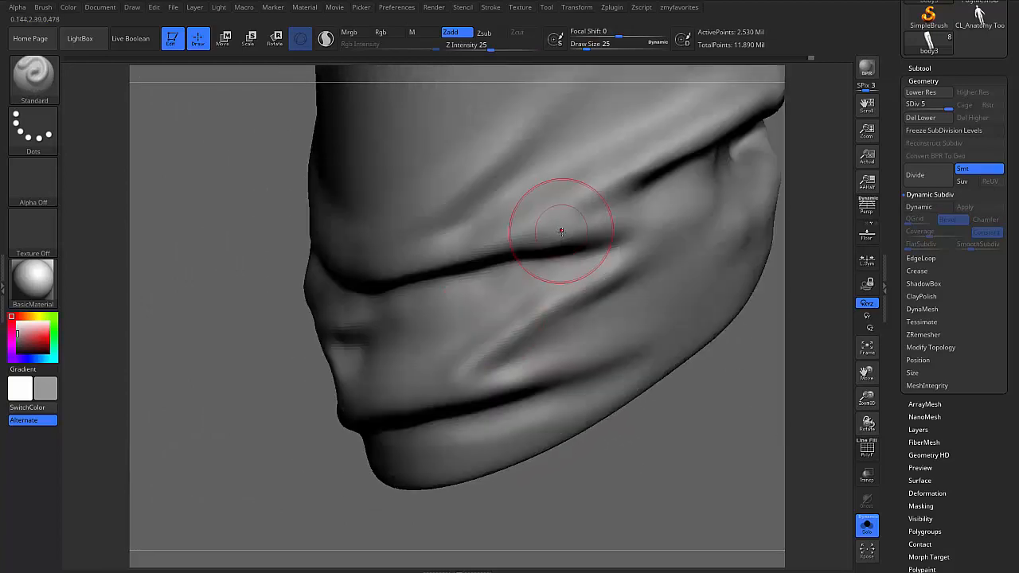
Define the inner end of the upper diagonal groove with the Standard brush at draw size 22 and smooth the cloth around it
mouse_move(561, 232)
shift+mouse_down()
mouse_move(585, 227)
mouse_move(601, 244)
shift+mouse_up()
right_drag(601, 244, 480, 266)
key(s)
drag(481, 266, 478, 266)
right_drag(442, 282, 468, 263)
key(s)
mouse_move(468, 264)
mouse_down()
mouse_move(448, 275)
mouse_move(446, 251)
mouse_up()
key(s)
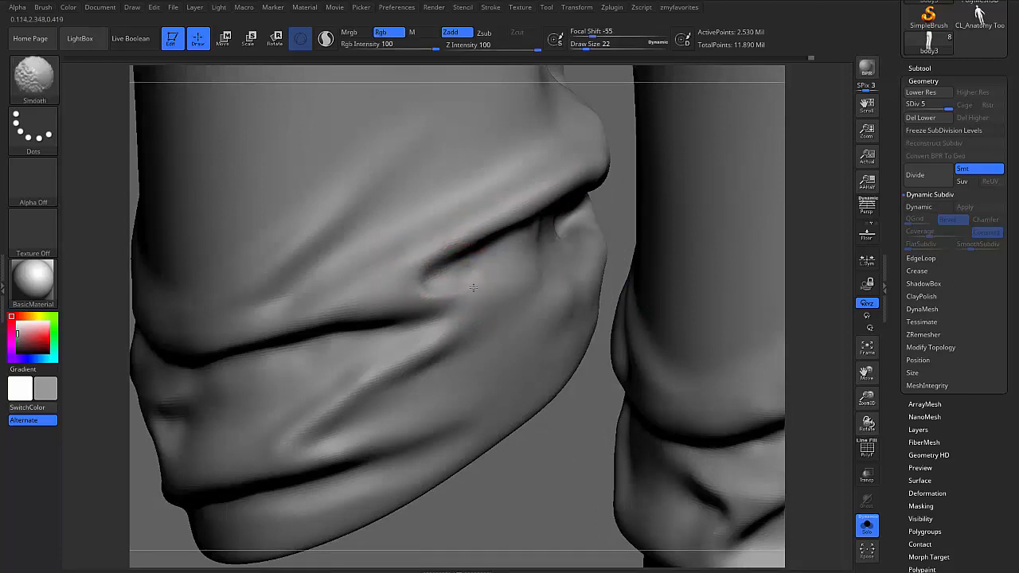
right_drag(473, 288, 381, 325)
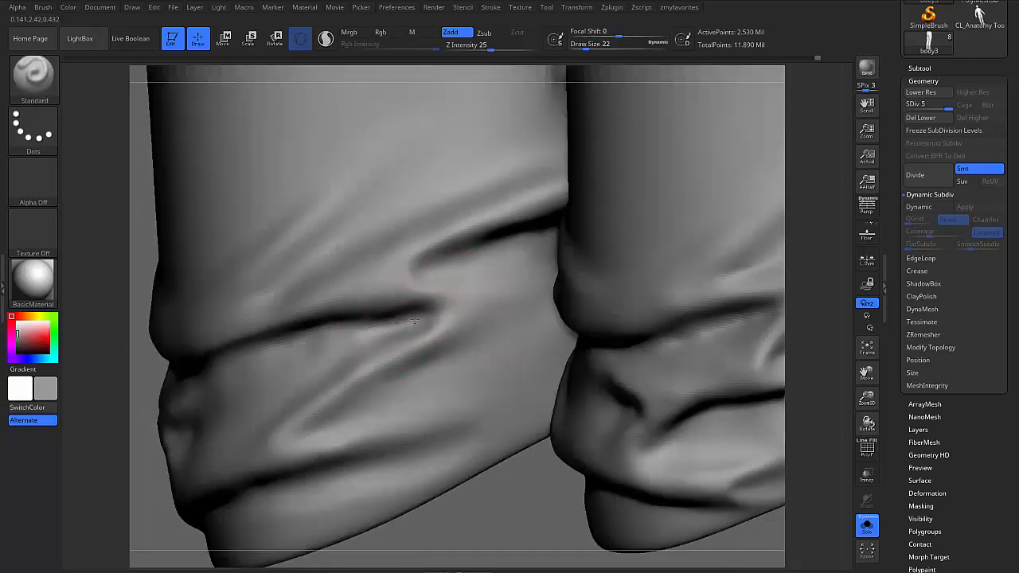
Deepen the diagonal crease below the middle groove and extend its upper end with the Standard brush at draw size 22
key(shift)
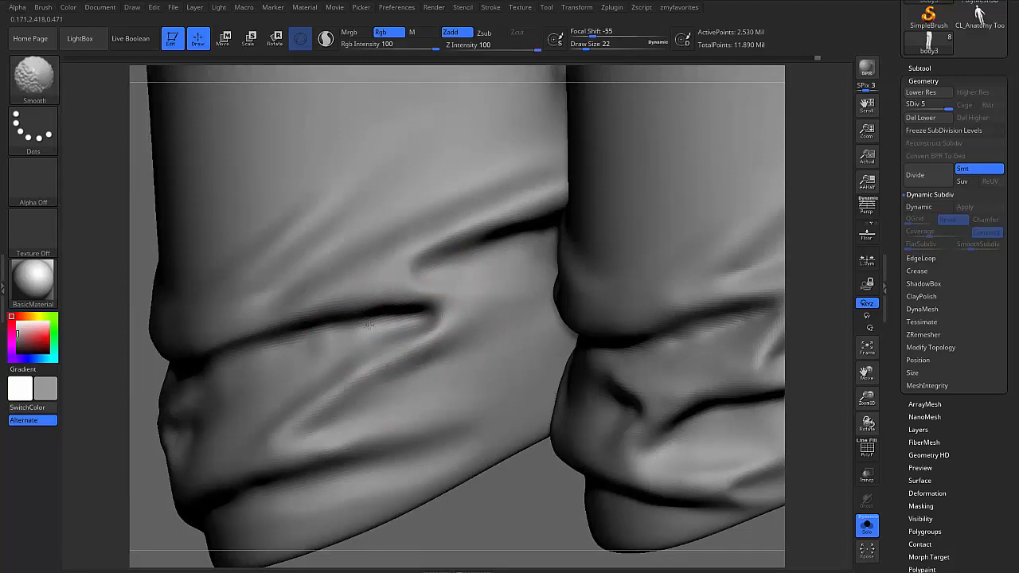
alt+drag(357, 399, 493, 343)
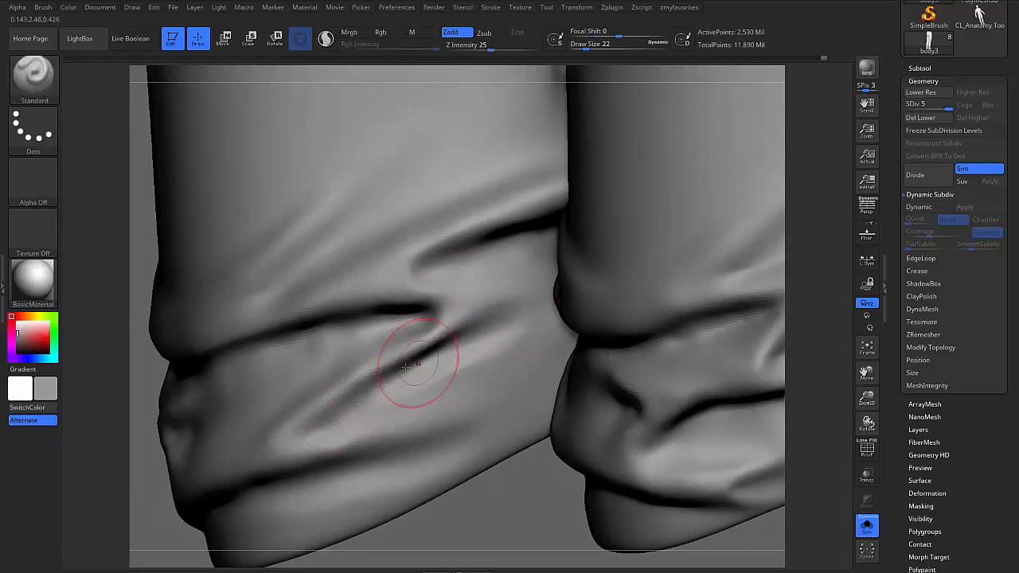
mouse_move(457, 360)
alt+right_down()
mouse_move(462, 368)
mouse_move(419, 374)
alt+right_up()
key(shift)
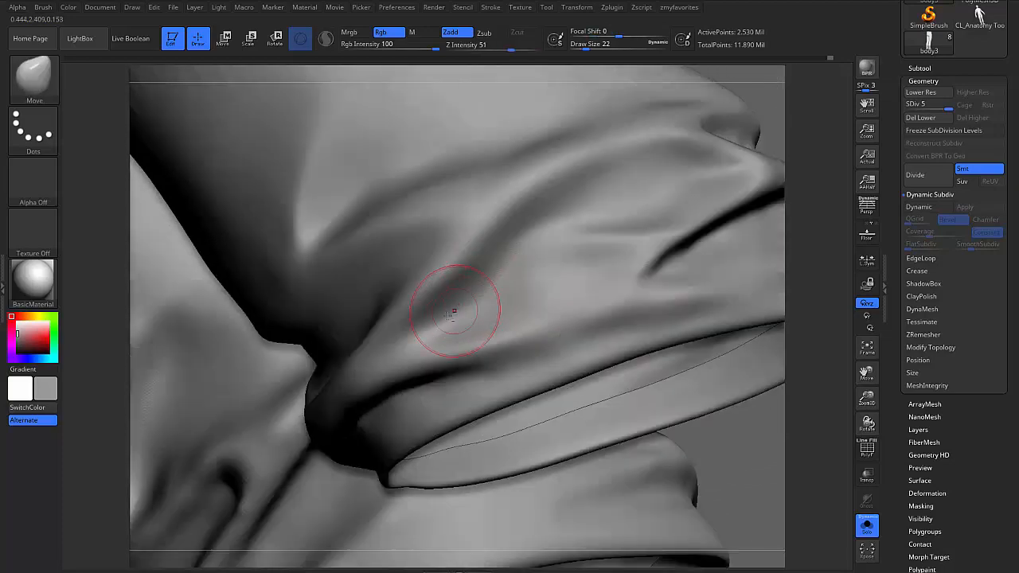
Carve the diagonal crease on the other side of the trouser leg deeper with the Standard brush at draw size 22
drag(430, 331, 437, 320)
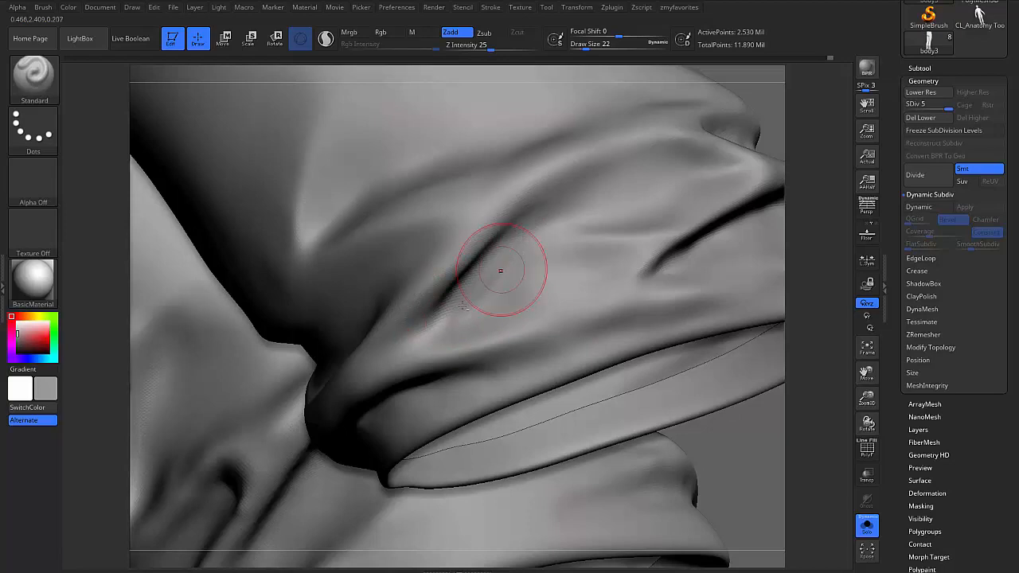
right_drag(492, 252, 466, 293)
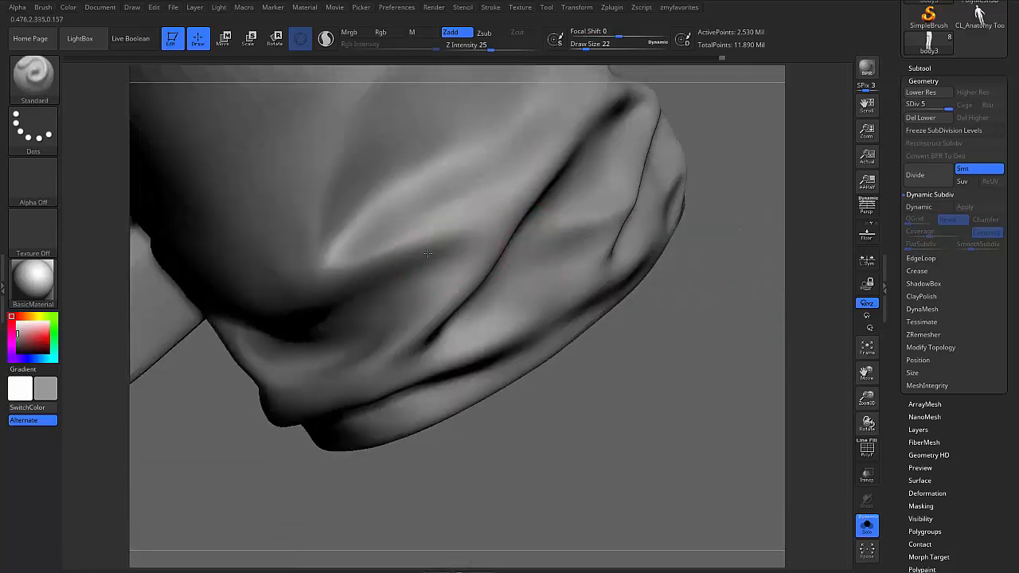
right_drag(428, 253, 398, 243)
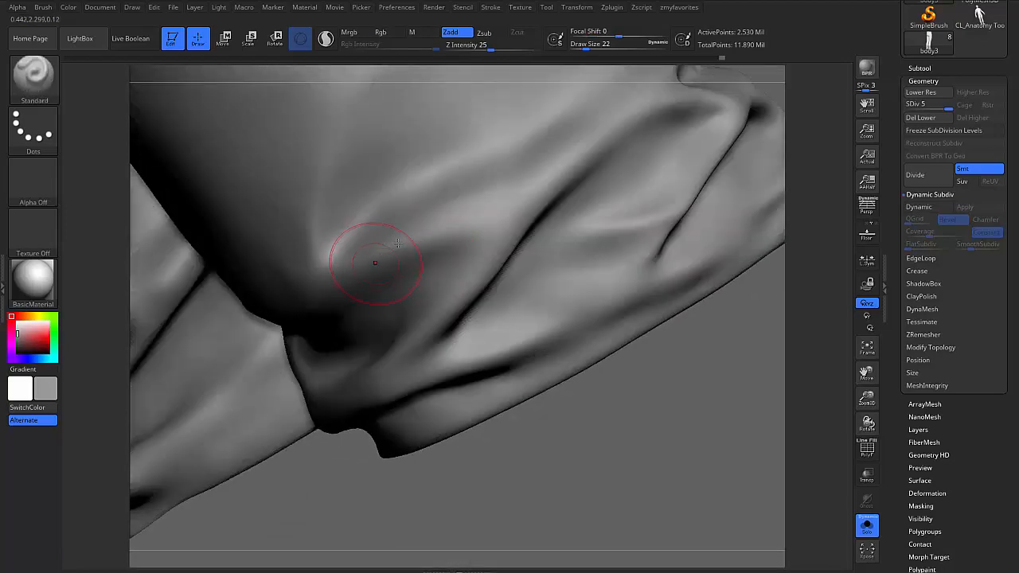
Reshape the edge of the raised fold above the leg opening with the Move brush at draw size 29
right_drag(531, 193, 391, 284)
key(s)
drag(491, 195, 497, 195)
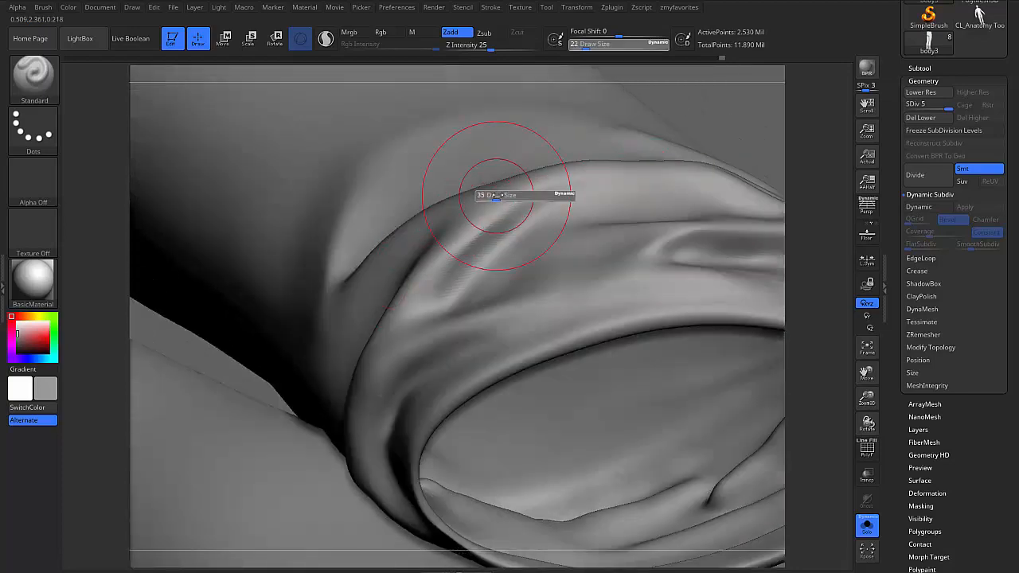
key(b)
key(m)
key(v)
key(s)
drag(618, 179, 653, 168)
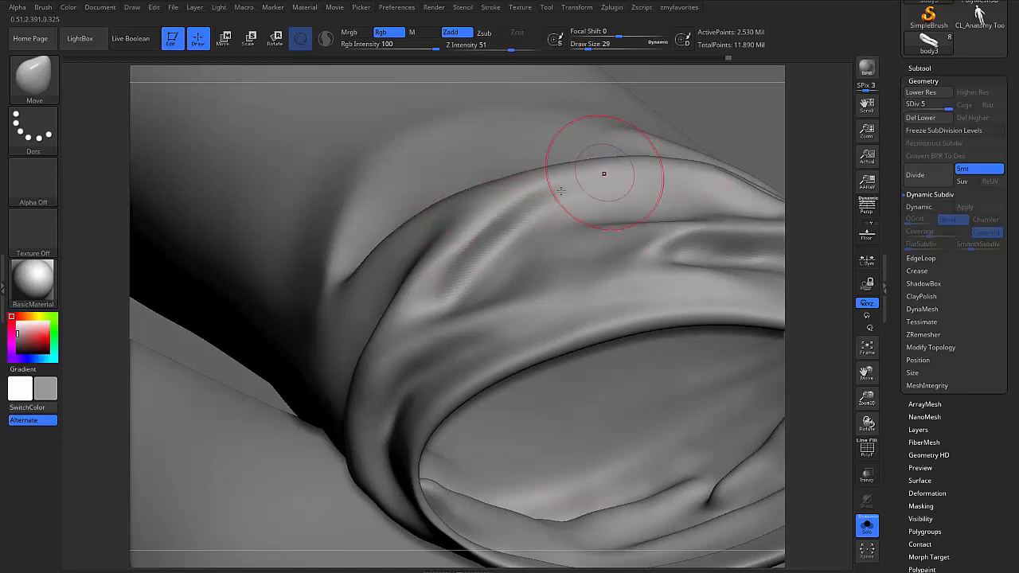
Carve a hooked groove around the fold's end with DamStandard, then build up the cloth with ClayBuildup at draw size 29 and smooth it
right_drag(605, 172, 417, 276)
key(b)
key(d)
key(s)
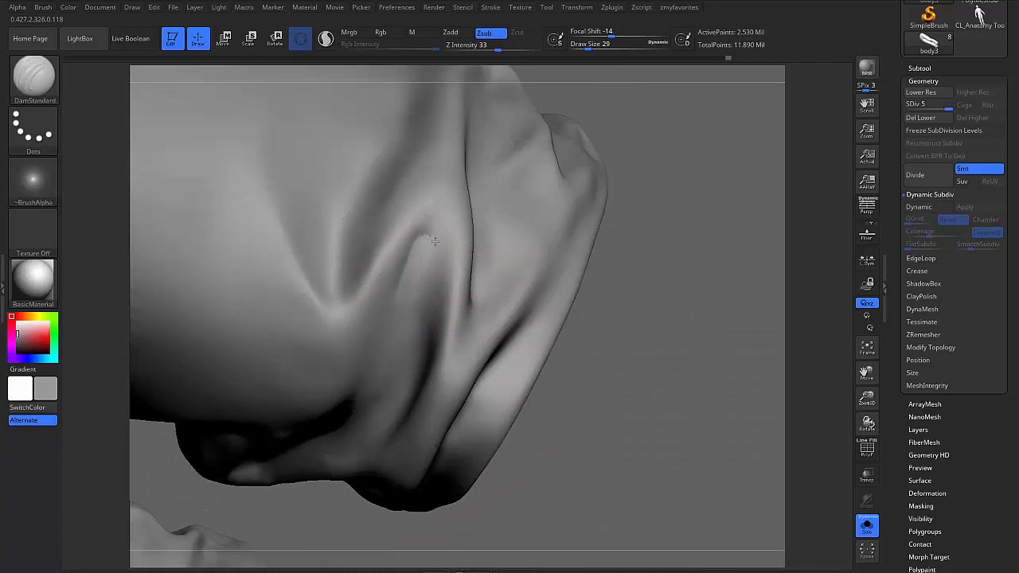
drag(435, 312, 435, 319)
key(b)
key(c)
key(b)
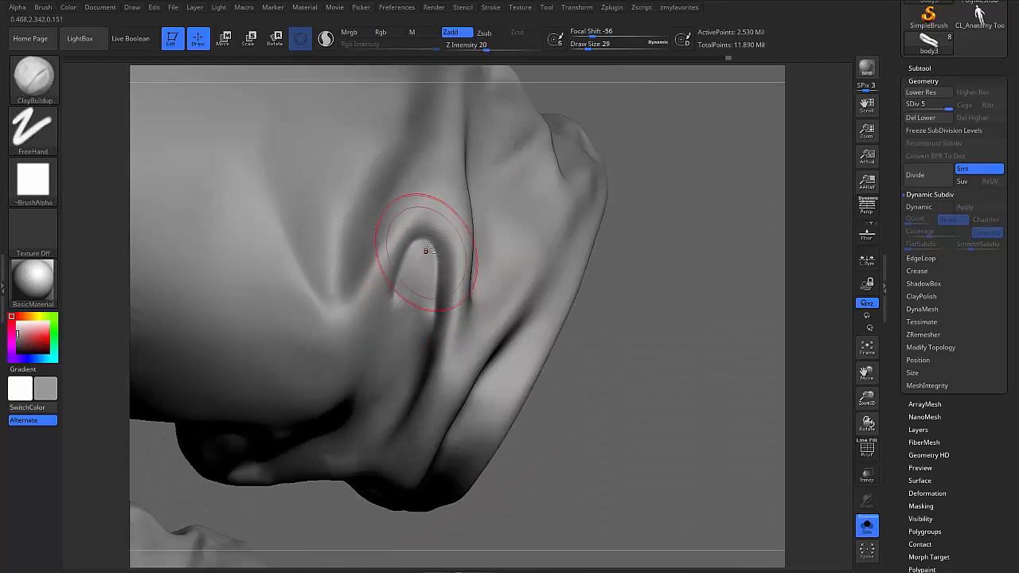
drag(425, 250, 414, 336)
shift+drag(419, 275, 418, 322)
Adjust the hooked groove's rim with the Move brush, then refine it with the Standard brush at draw size 27 and smooth it
mouse_move(424, 306)
right_down()
mouse_move(446, 222)
mouse_move(433, 223)
right_up()
key(b)
key(m)
key(v)
key(s)
drag(432, 223, 424, 224)
key(b)
key(s)
key(t)
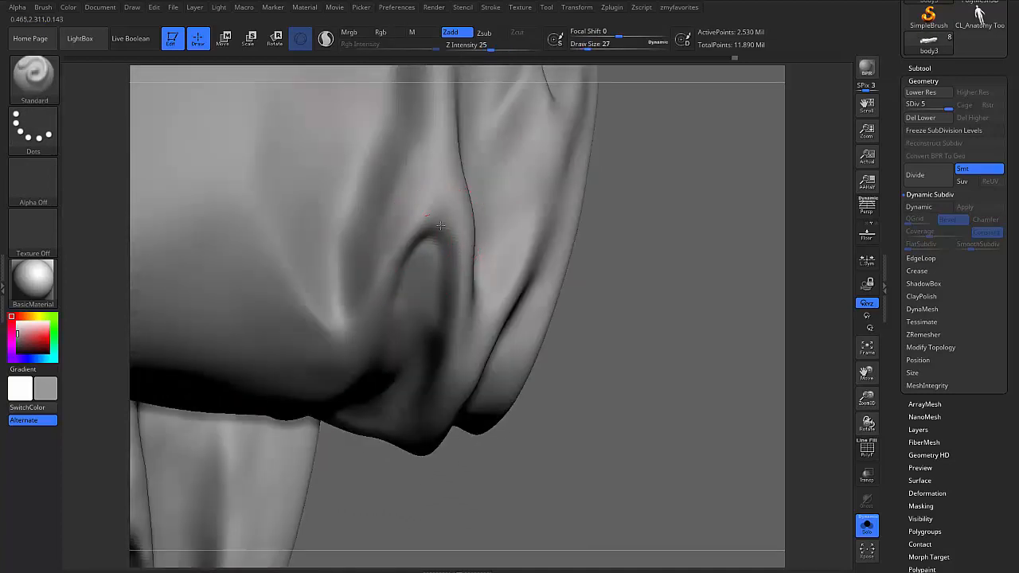
right_drag(436, 248, 423, 230)
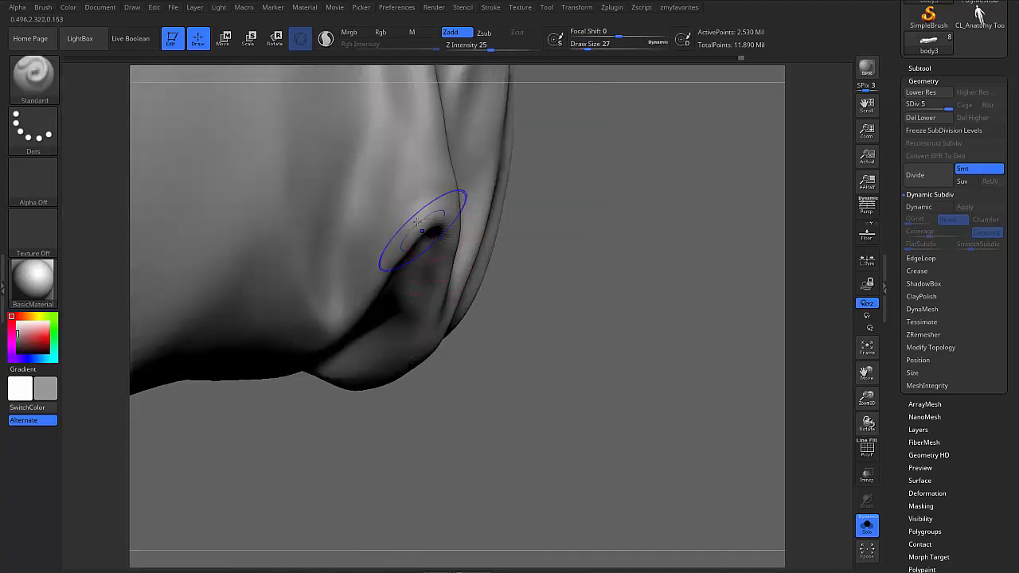
shift+drag(423, 230, 418, 226)
right_drag(418, 225, 410, 247)
mouse_move(410, 239)
shift+mouse_down()
mouse_move(395, 230)
mouse_move(379, 256)
shift+mouse_up()
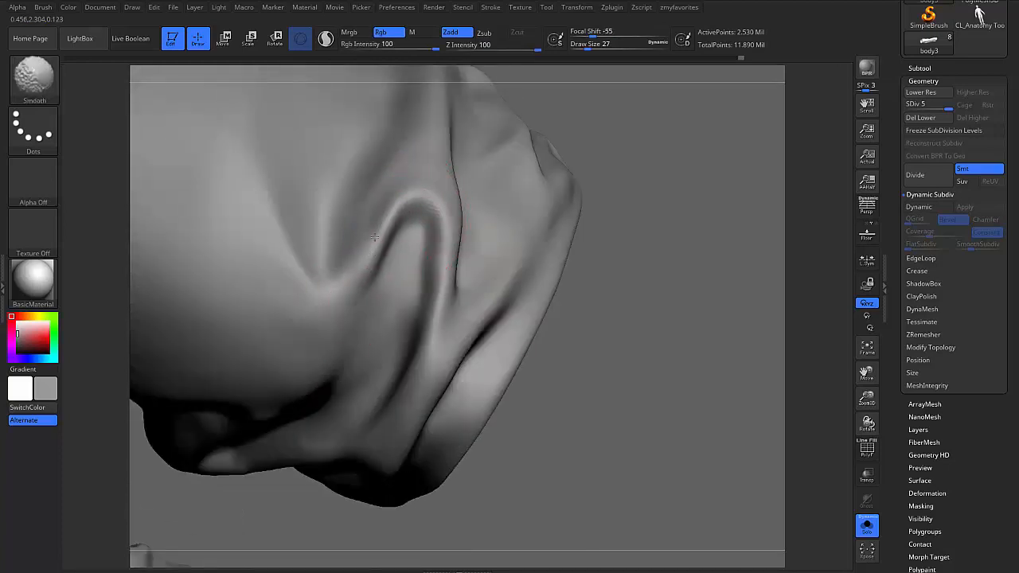
Build up a narrow ridge in the hollow beside the hooked fold with the Standard brush at draw size 27
right_drag(375, 216, 353, 198)
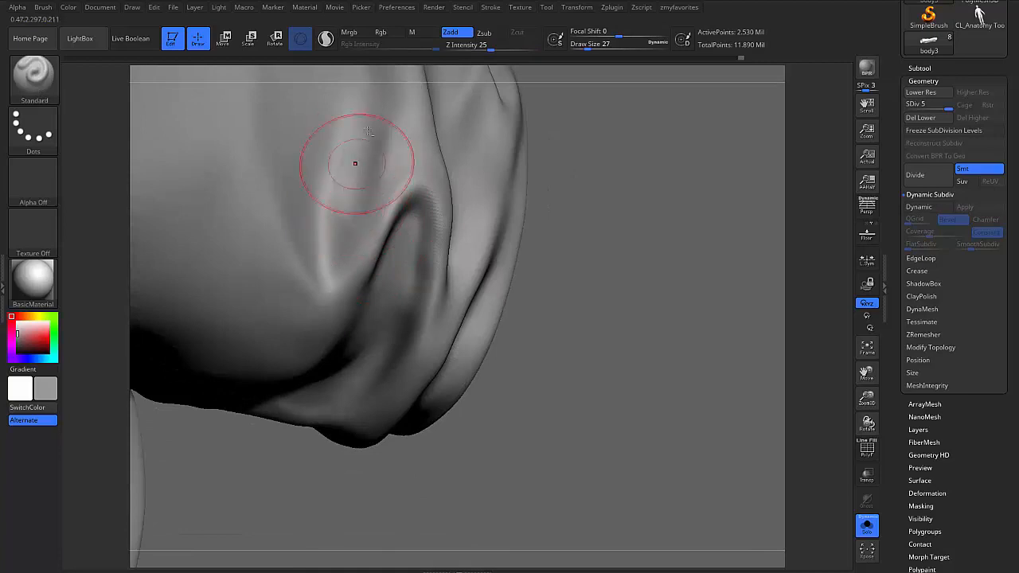
drag(346, 235, 354, 142)
mouse_move(344, 211)
mouse_down()
mouse_move(356, 116)
mouse_move(363, 144)
mouse_up()
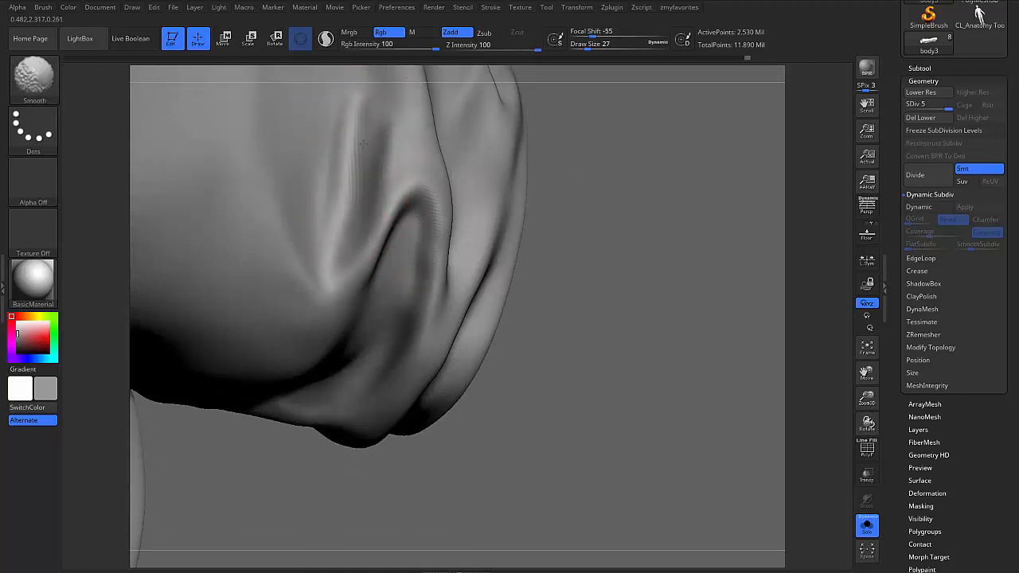
Deepen and lengthen the crease beneath the hooked fold with the Standard brush at draw size 27
mouse_move(322, 250)
ctrl+right_down()
mouse_move(358, 266)
mouse_move(358, 246)
mouse_move(498, 361)
mouse_move(567, 336)
mouse_move(521, 393)
mouse_move(601, 510)
ctrl+right_up()
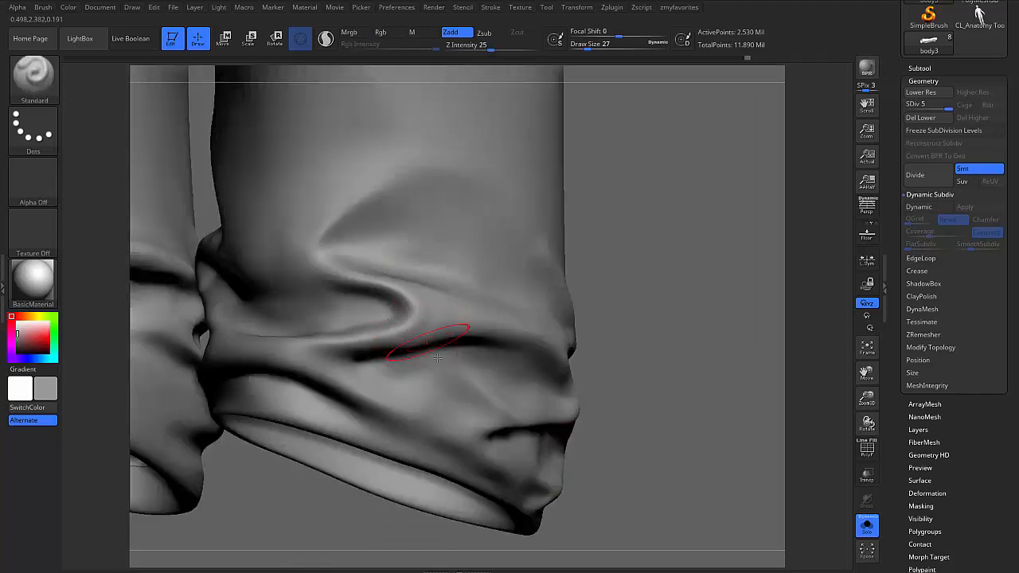
mouse_move(428, 340)
right_down()
mouse_move(436, 335)
mouse_move(403, 344)
mouse_move(379, 310)
right_up()
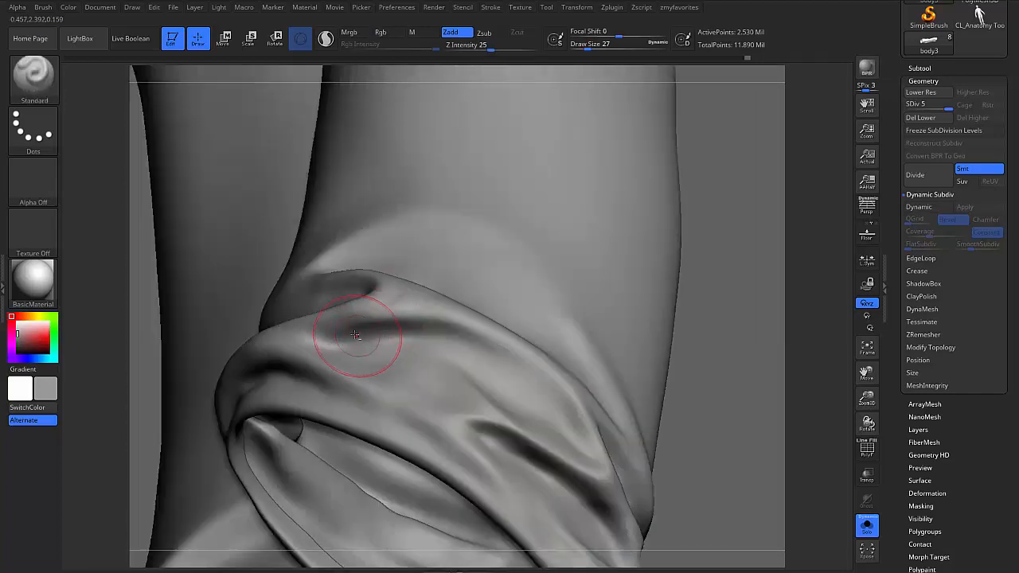
drag(524, 399, 546, 433)
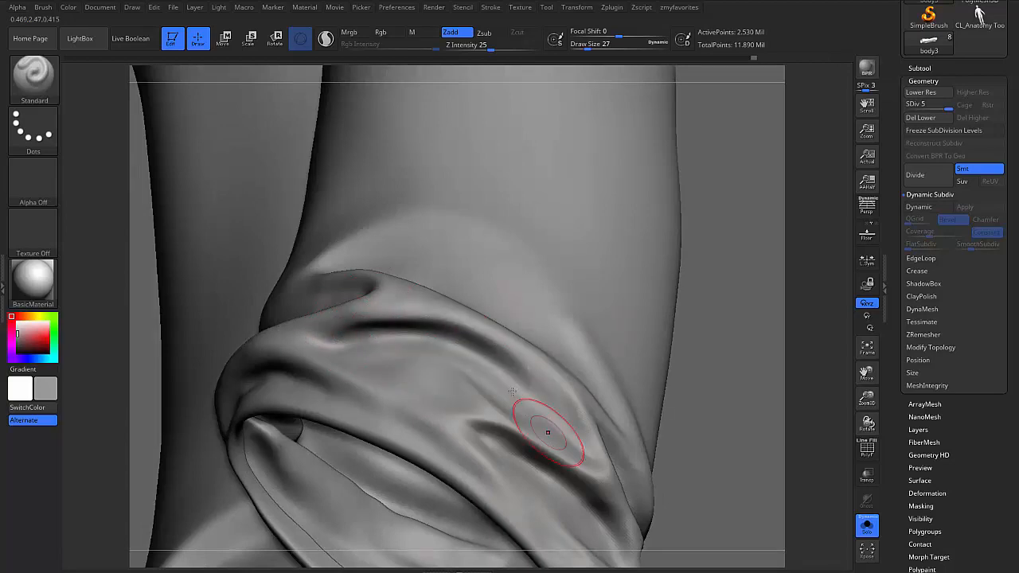
mouse_move(547, 432)
right_down()
mouse_move(387, 326)
mouse_move(382, 307)
right_up()
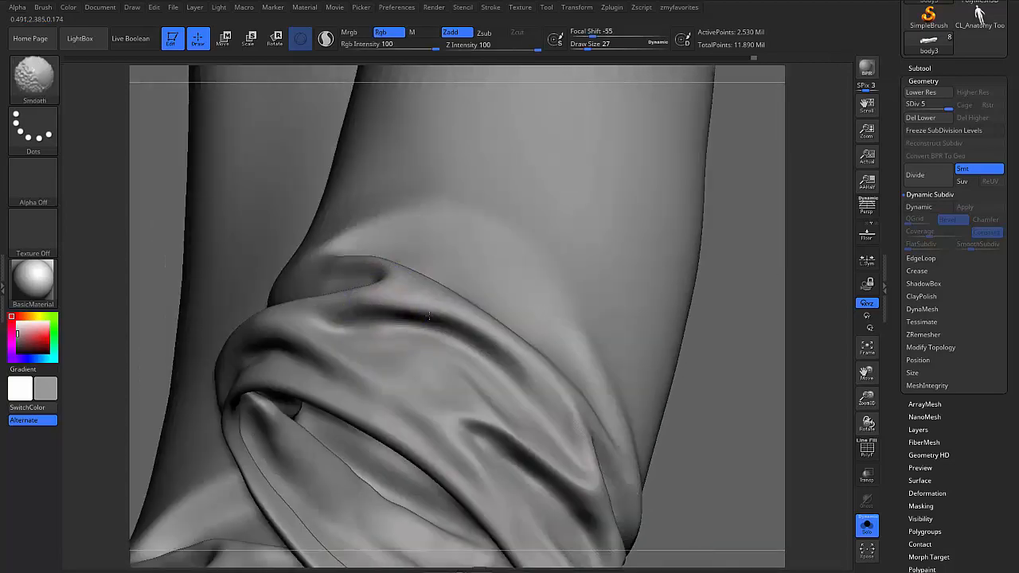
Smooth the cloth along the uppermost fold using draw size 37
mouse_move(548, 393)
ctrl+right_down()
mouse_move(510, 319)
mouse_move(422, 310)
ctrl+right_up()
mouse_move(528, 309)
right_down()
mouse_move(434, 306)
mouse_move(432, 367)
mouse_move(467, 369)
mouse_move(356, 329)
right_up()
right_drag(423, 298, 409, 273)
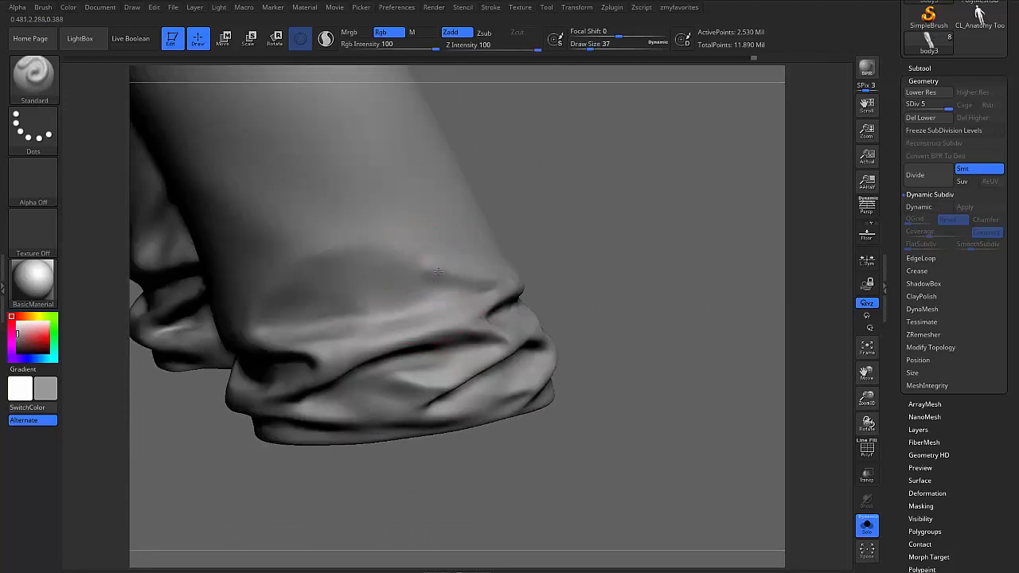
shift+drag(437, 265, 483, 291)
Sharpen the creases between the folds above the cuff with the DamStandard brush at draw size 22
mouse_move(483, 292)
ctrl+right_down()
mouse_move(433, 412)
mouse_move(398, 412)
mouse_move(590, 414)
mouse_move(530, 391)
mouse_move(560, 479)
mouse_move(508, 438)
ctrl+right_up()
ctrl+right_drag(566, 347, 555, 501)
mouse_move(555, 502)
ctrl+right_down()
mouse_move(564, 339)
mouse_move(584, 367)
mouse_move(589, 355)
mouse_move(617, 368)
mouse_move(608, 391)
mouse_move(580, 375)
mouse_move(526, 409)
ctrl+right_up()
key(b)
key(d)
key(s)
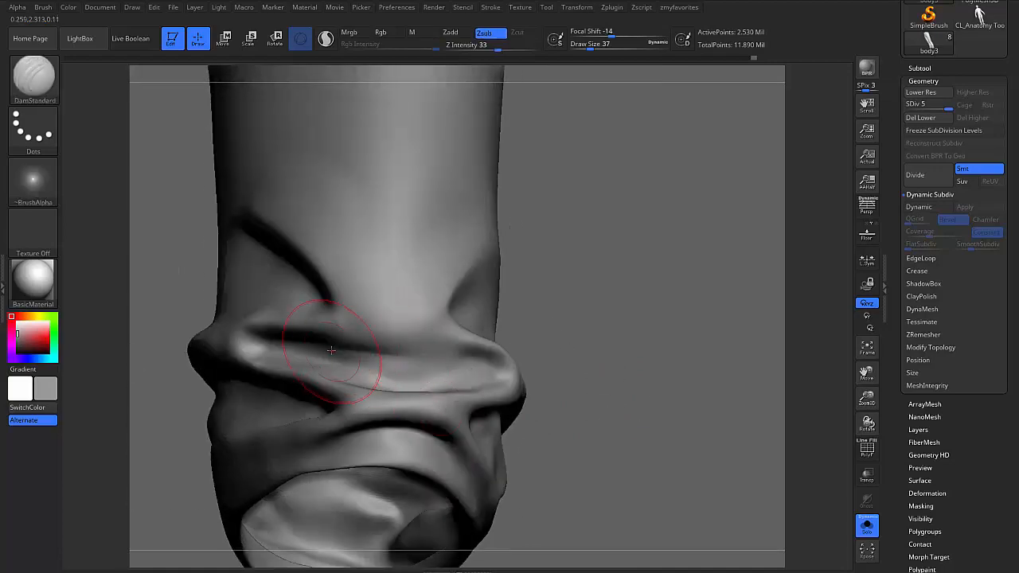
right_drag(430, 356, 410, 363)
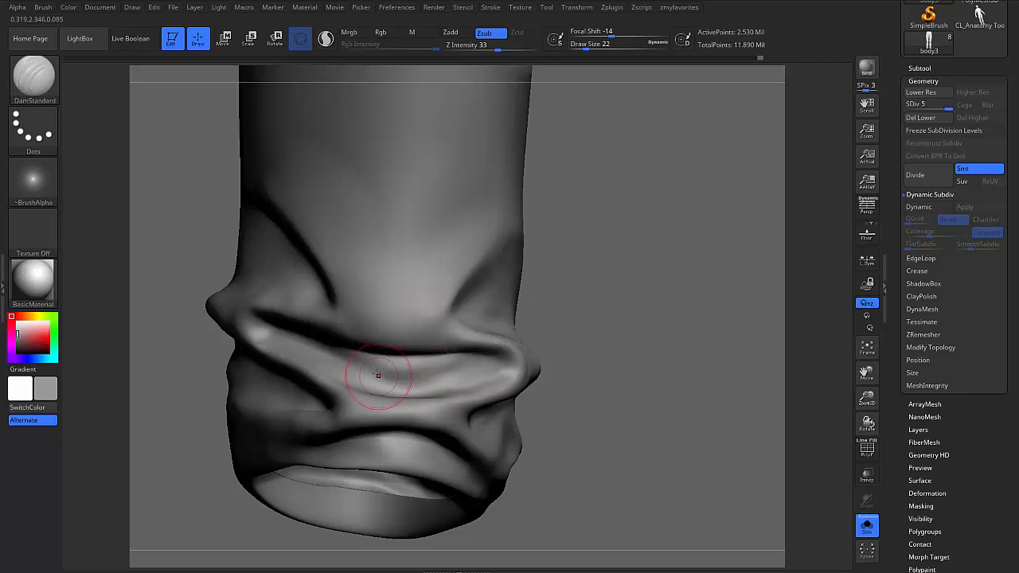
key(shift)
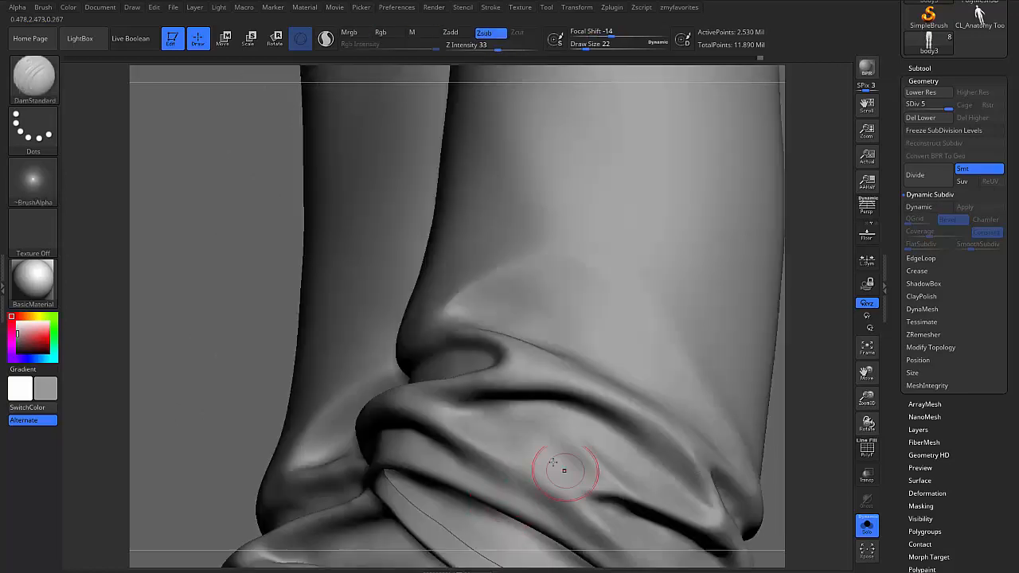
ctrl+right_drag(564, 469, 622, 356)
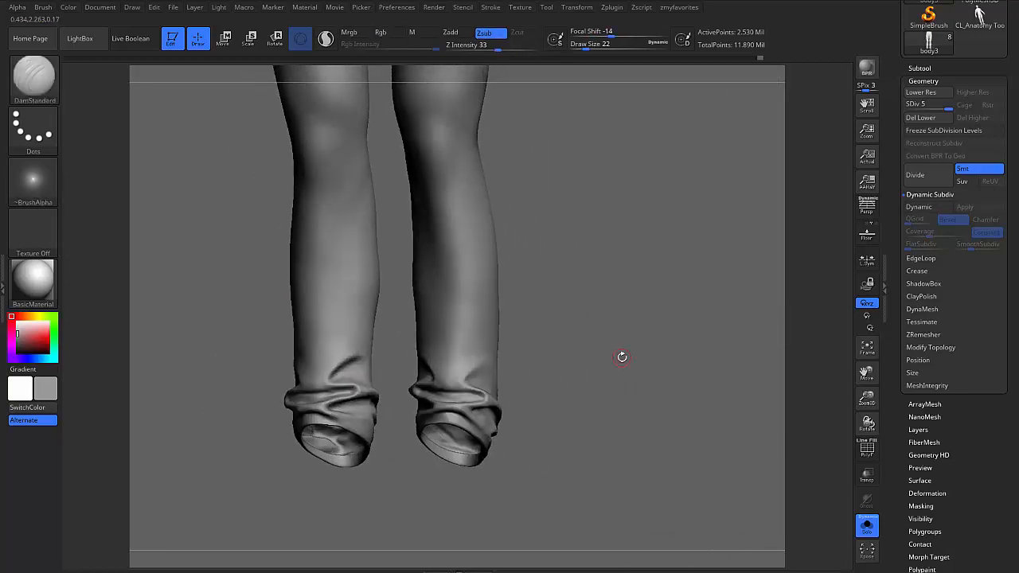